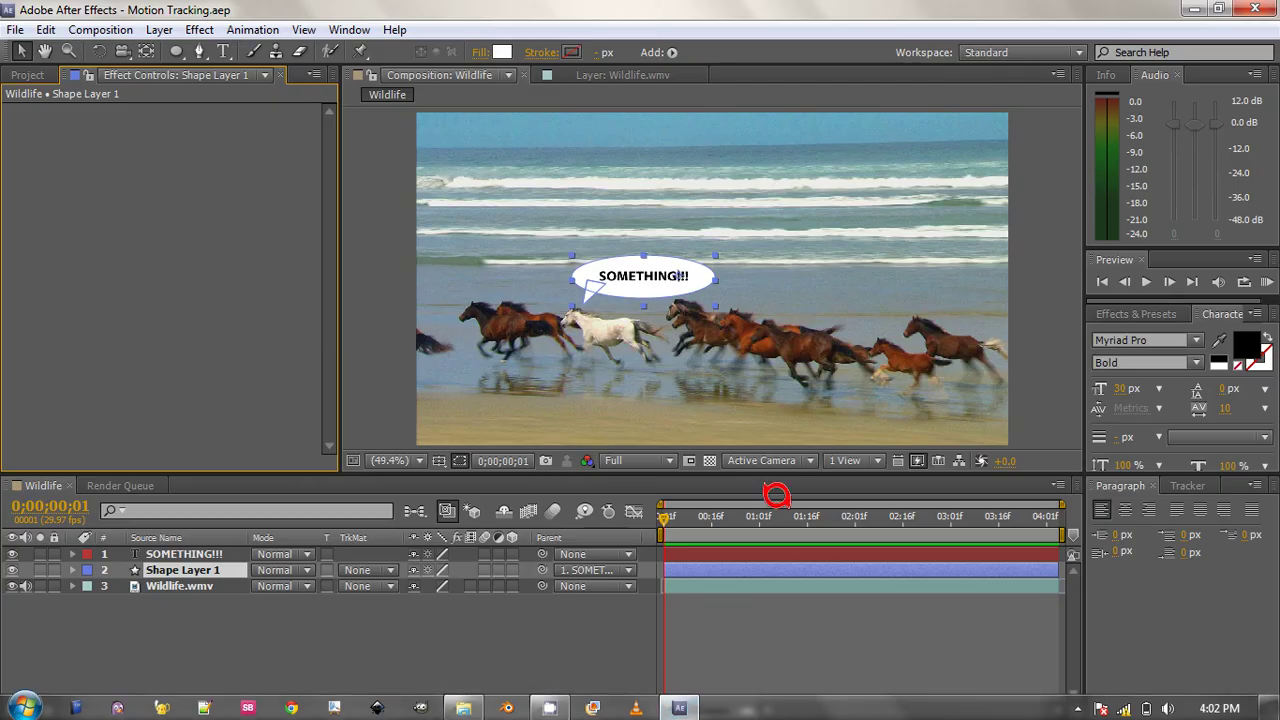
Create a new composition, Comp 1, with the default settings
left_click(474, 612)
left_click_drag(683, 504, 664, 486)
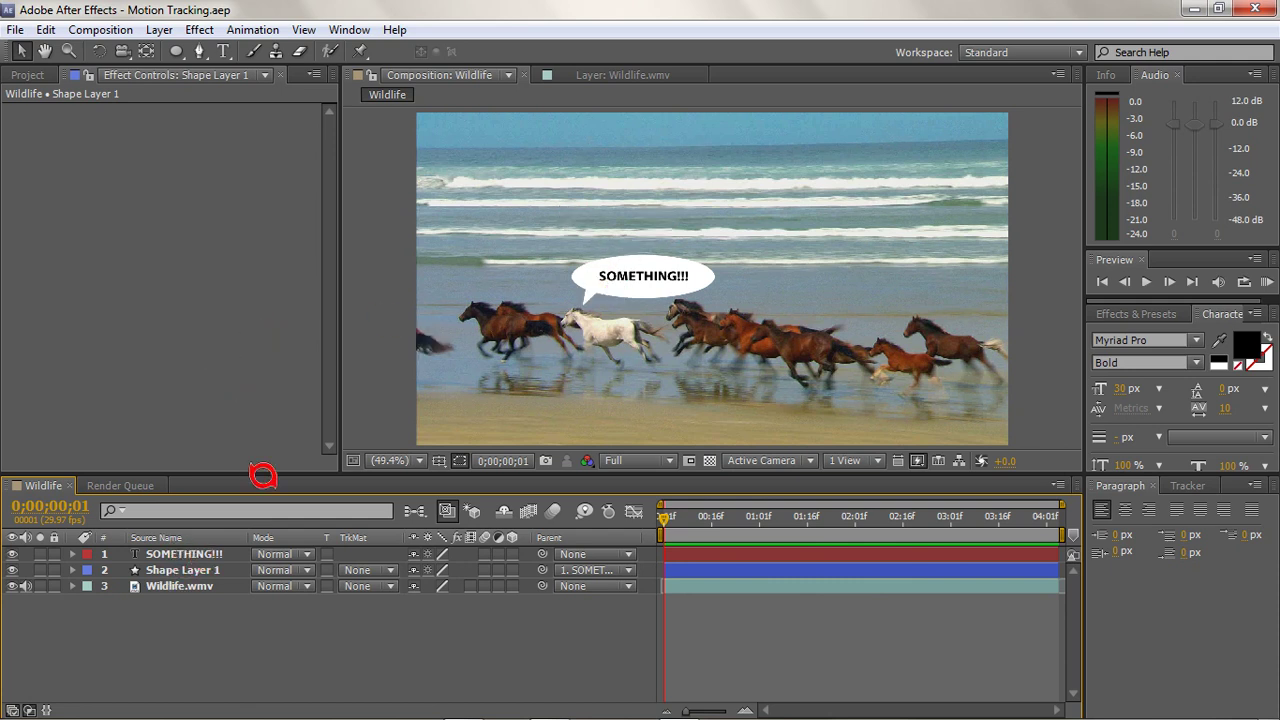
left_click(28, 75)
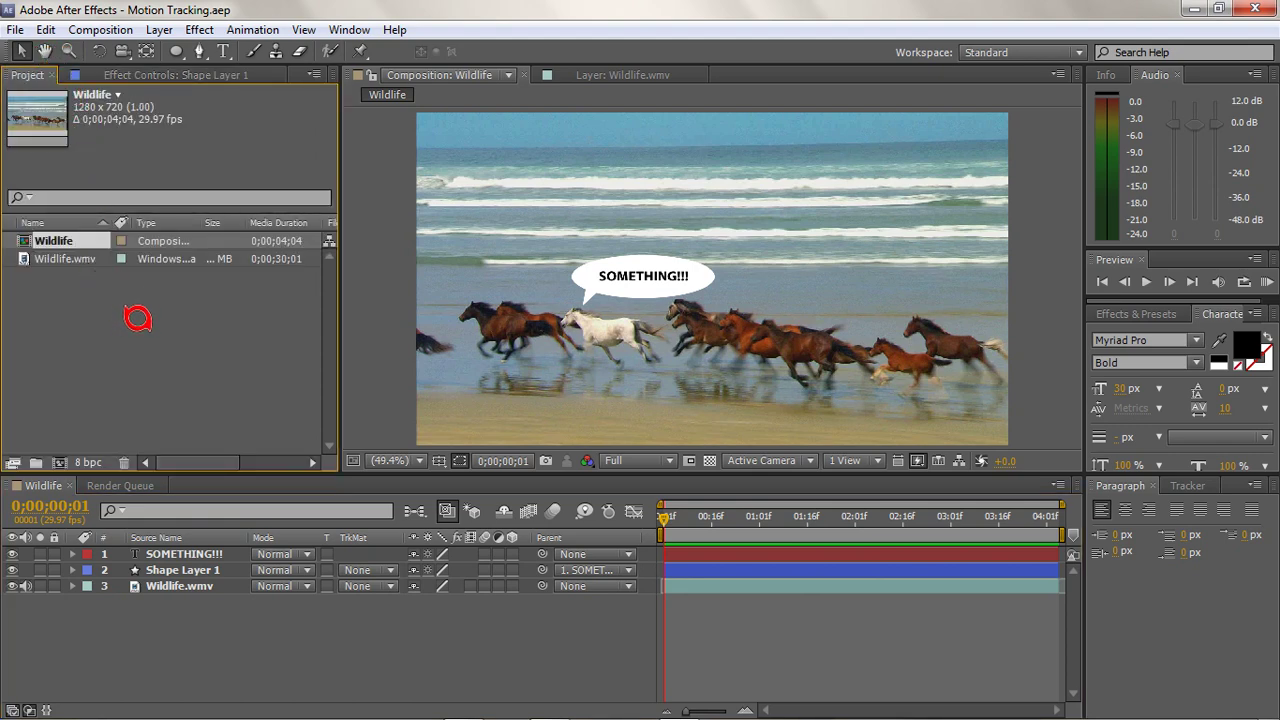
right_click(133, 322)
left_click(195, 345)
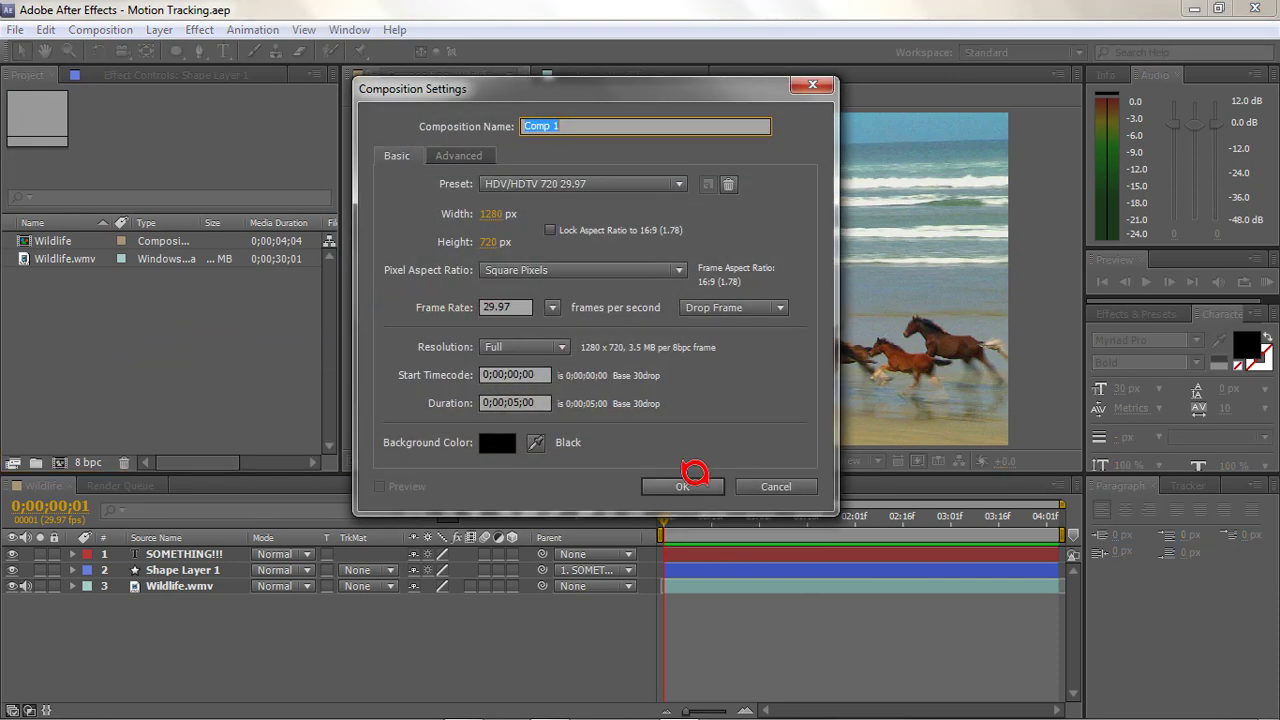
left_click(684, 484)
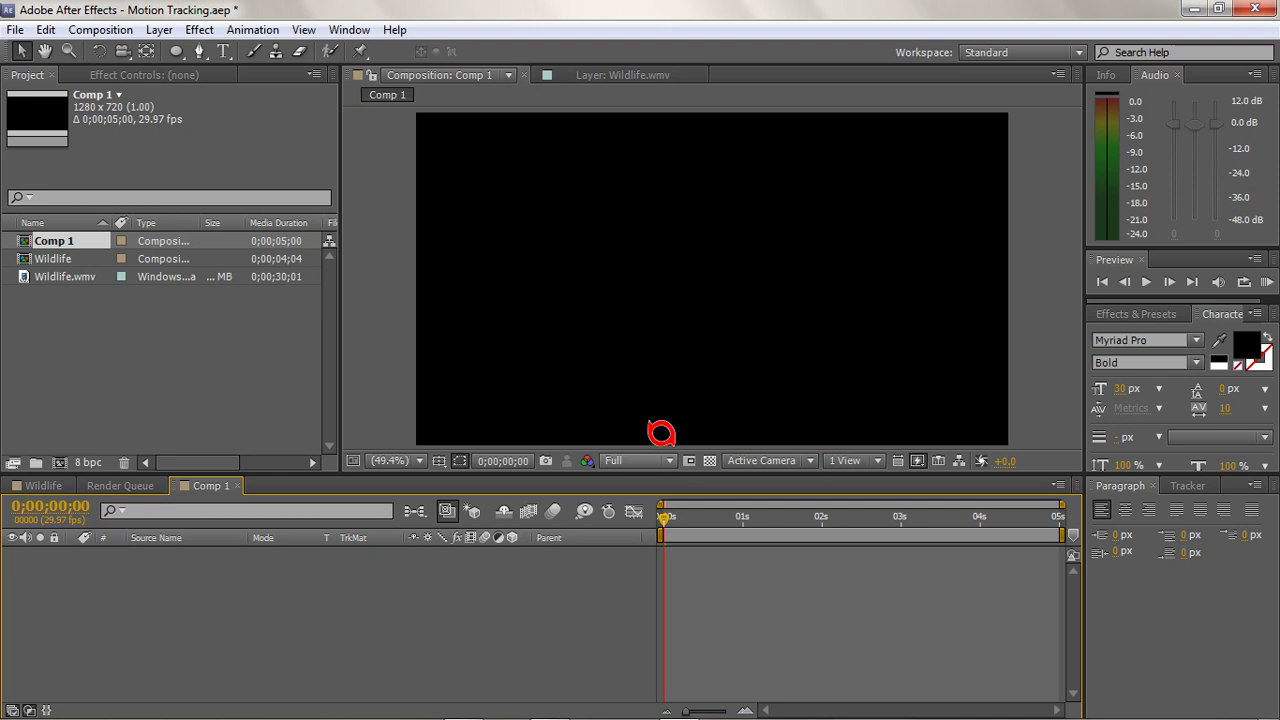
Add the Wildlife comp to Comp 1 and trim Comp 1 to its 0;00;04;04 length
key("Down")
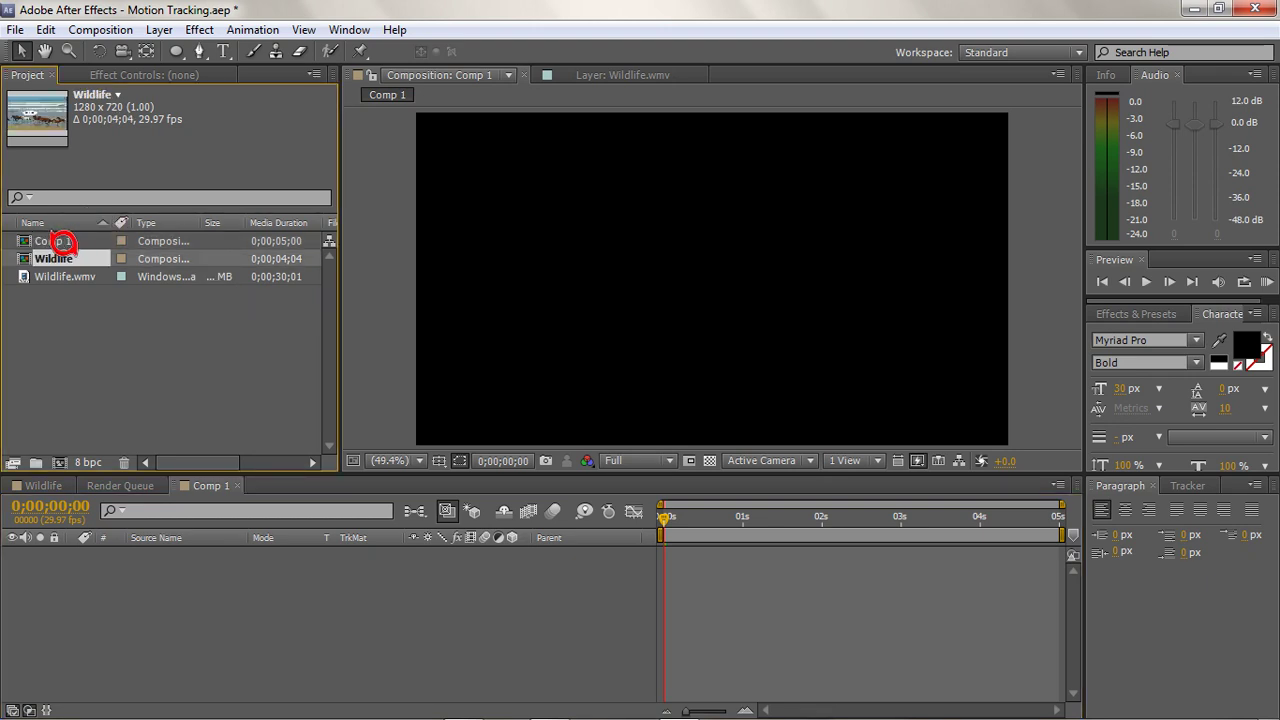
left_click_drag(60, 258, 727, 266)
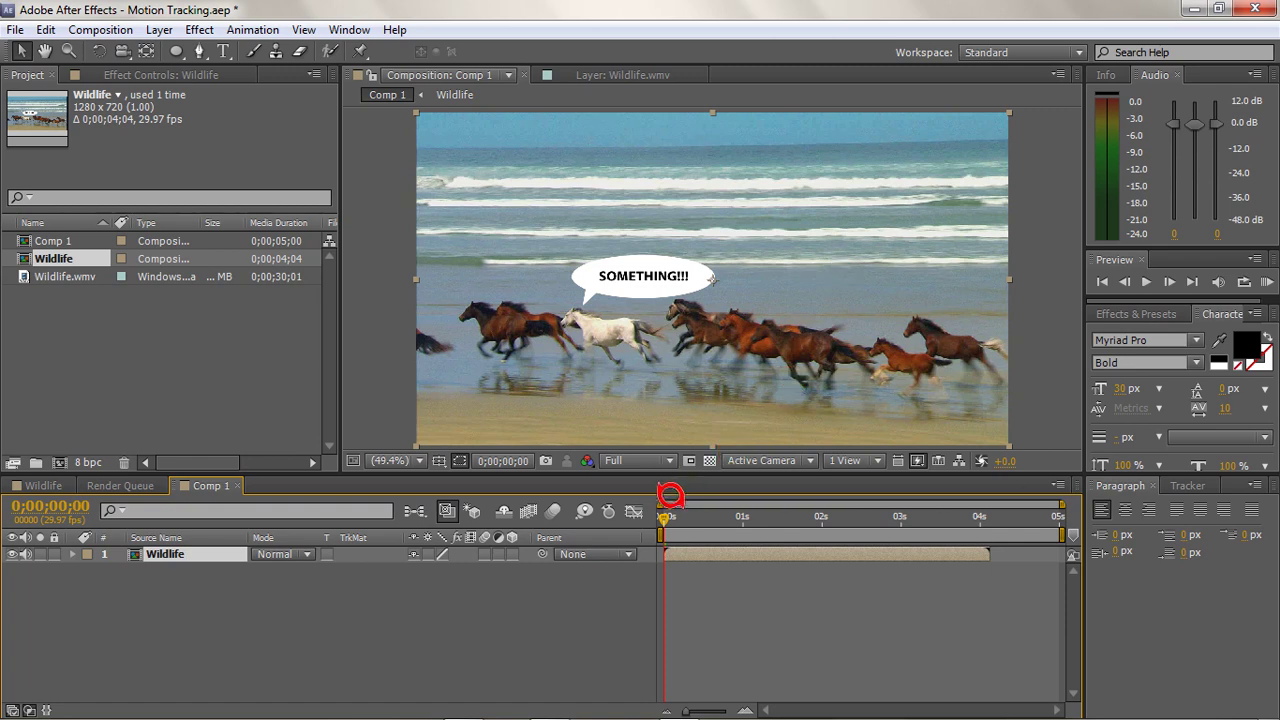
left_click(668, 502)
left_click_drag(688, 499, 988, 505)
key("n")
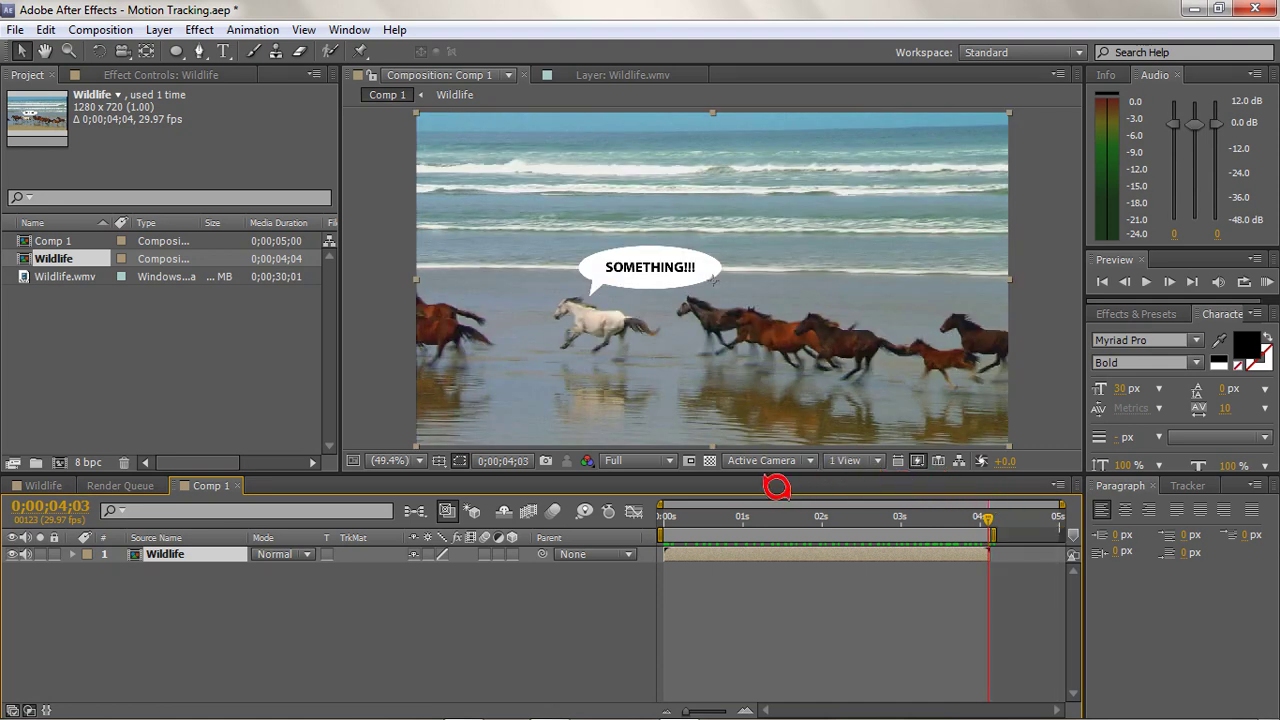
right_click(779, 516)
left_click(835, 590)
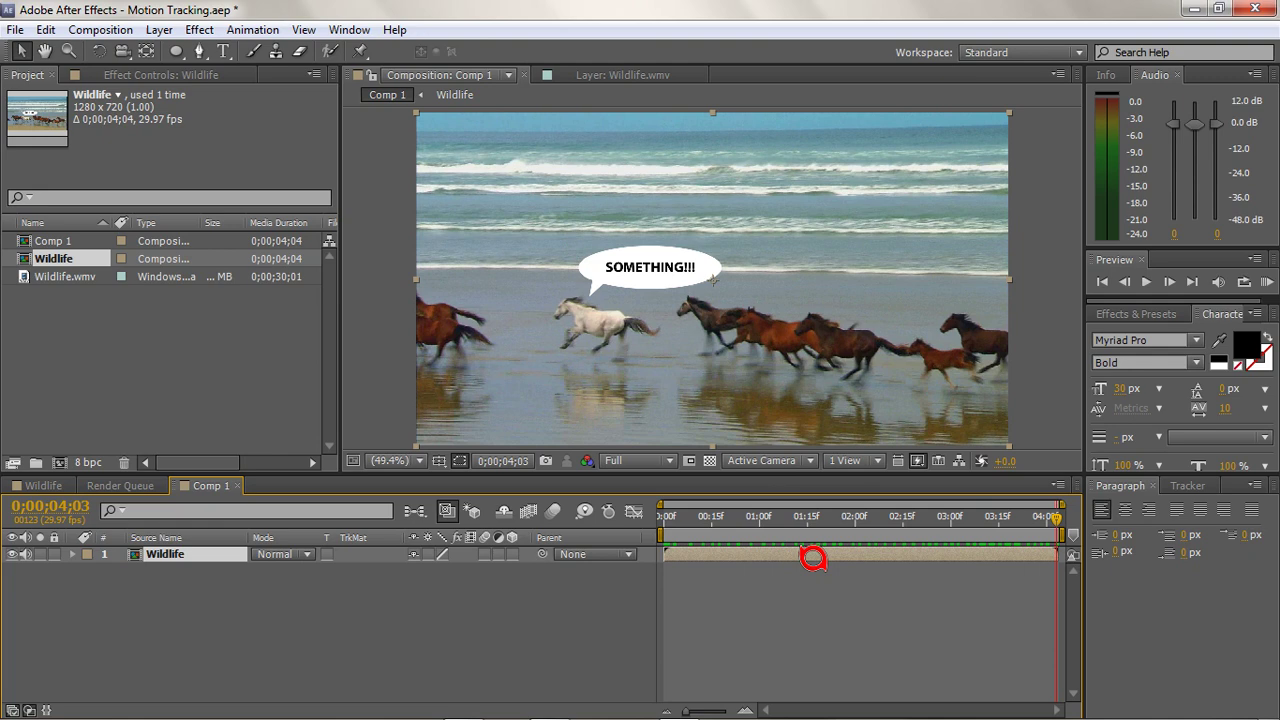
left_click_drag(677, 503, 686, 477)
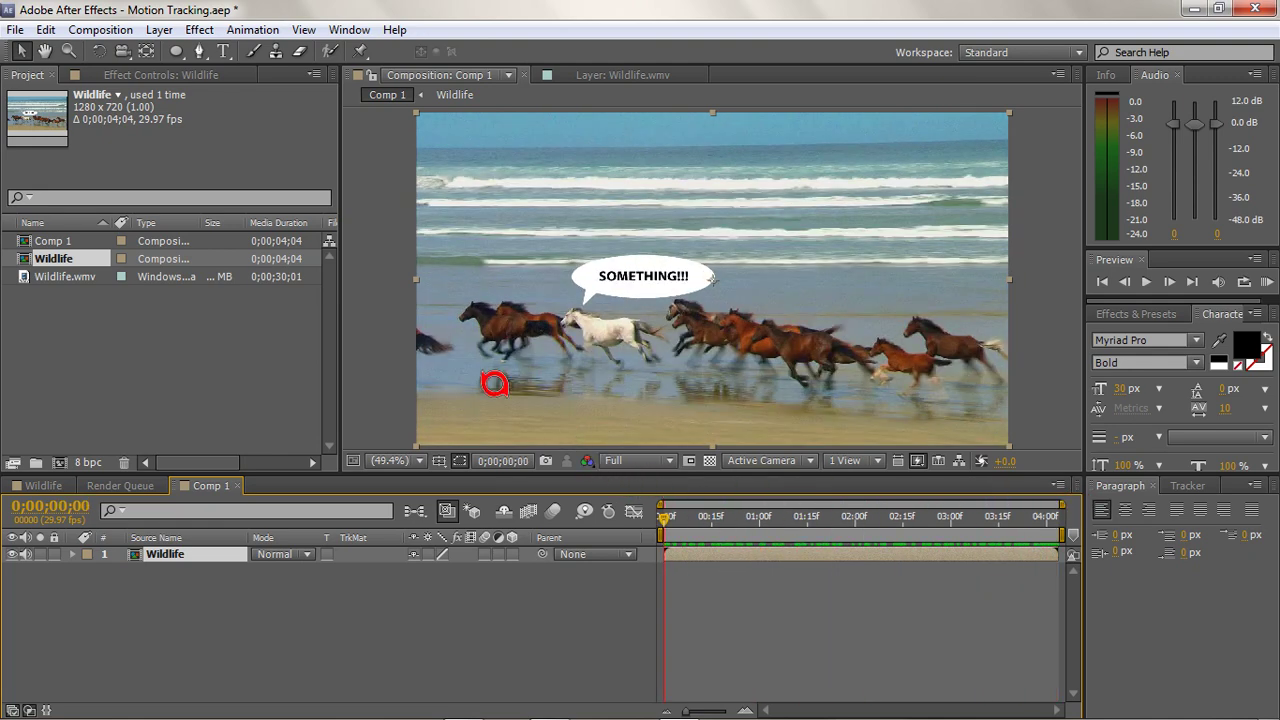
left_click(170, 291)
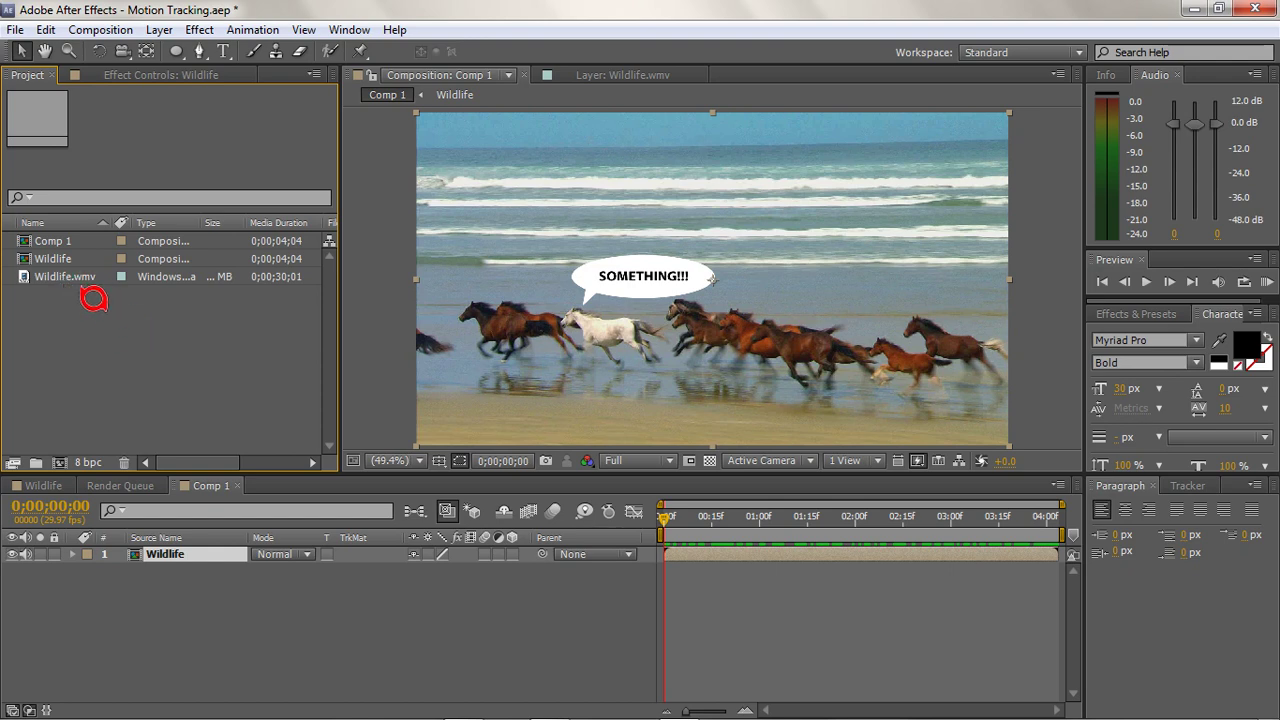
Import the Green screen Billboard clip from My Videos > Keying and Tracking
double_click(94, 298)
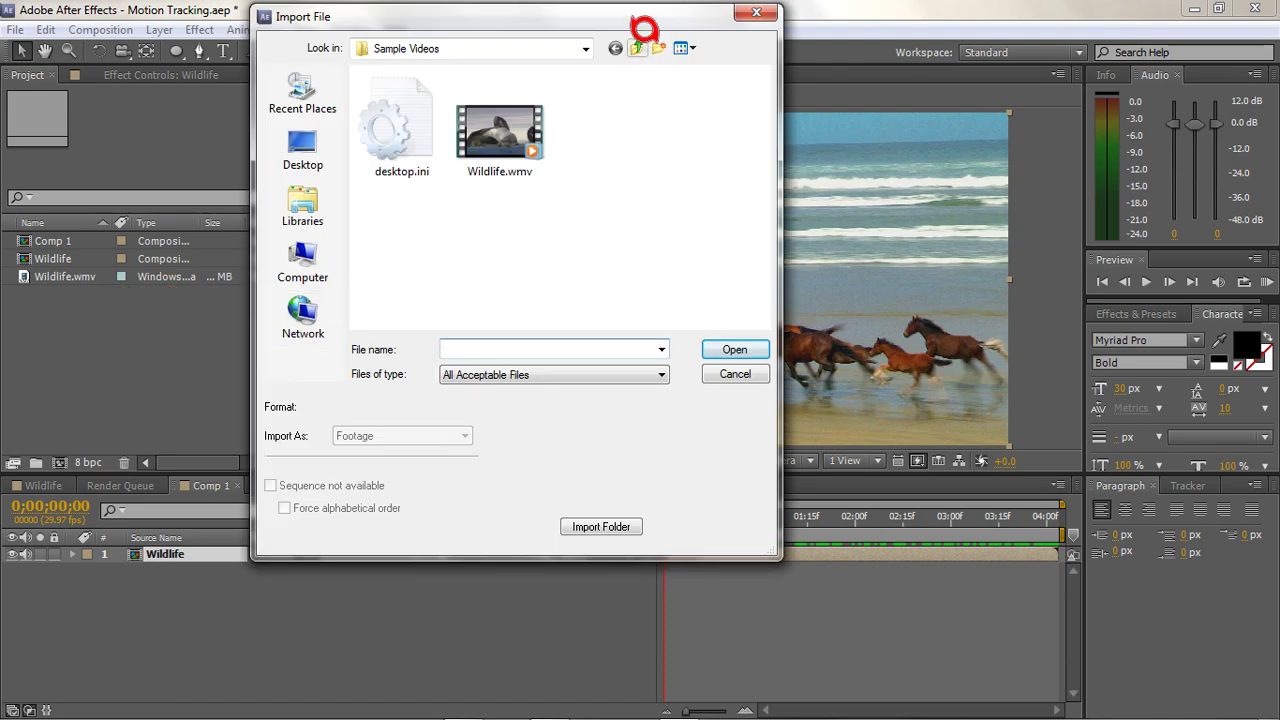
left_click(300, 95)
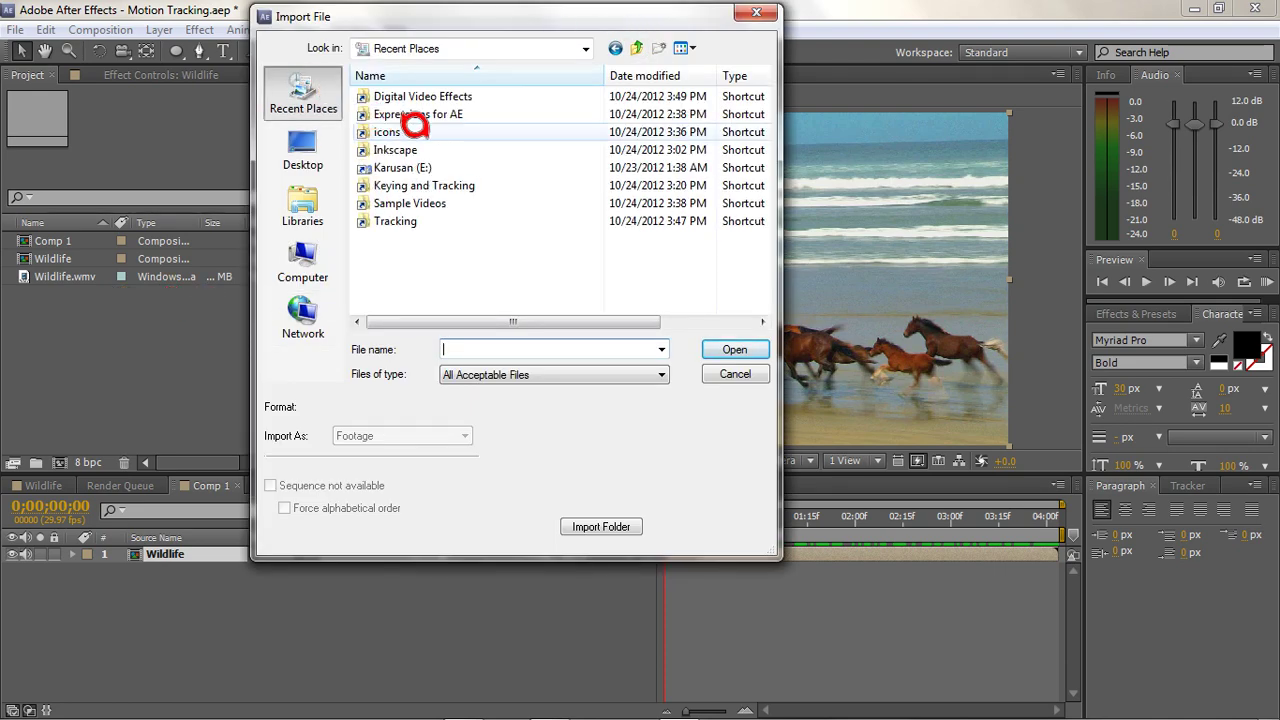
left_click(410, 130)
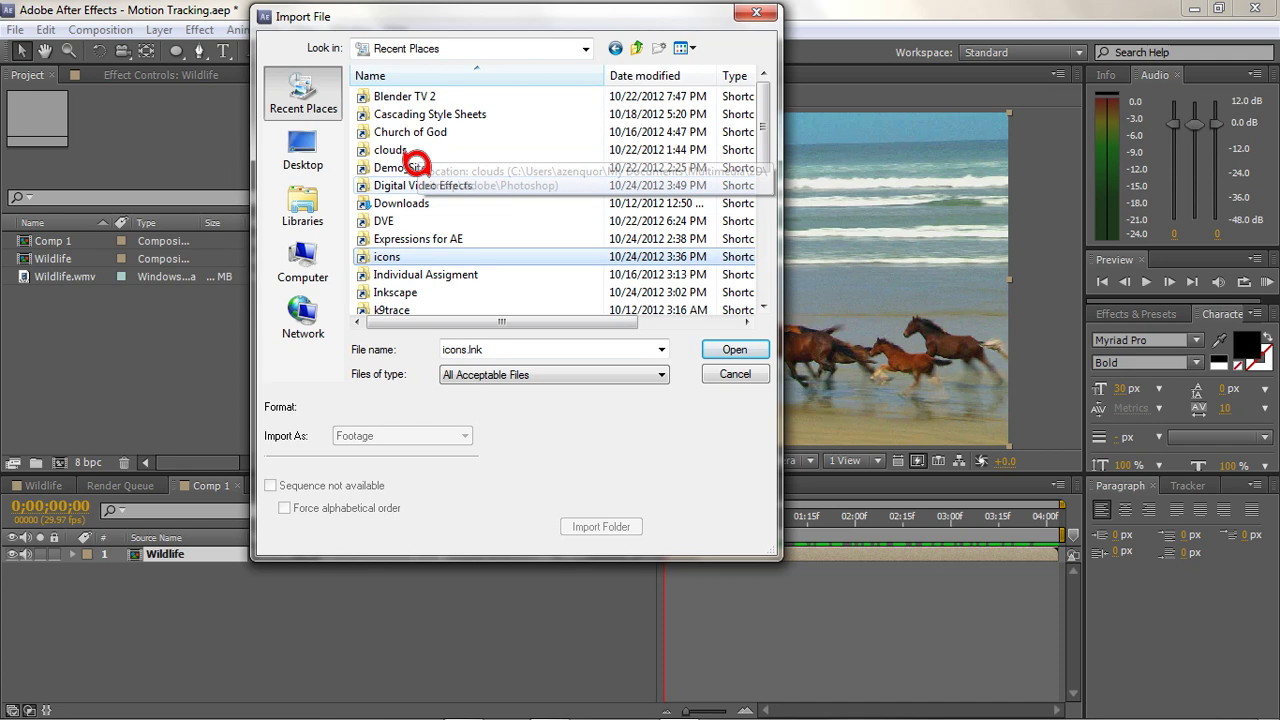
left_click(412, 167)
double_click(415, 185)
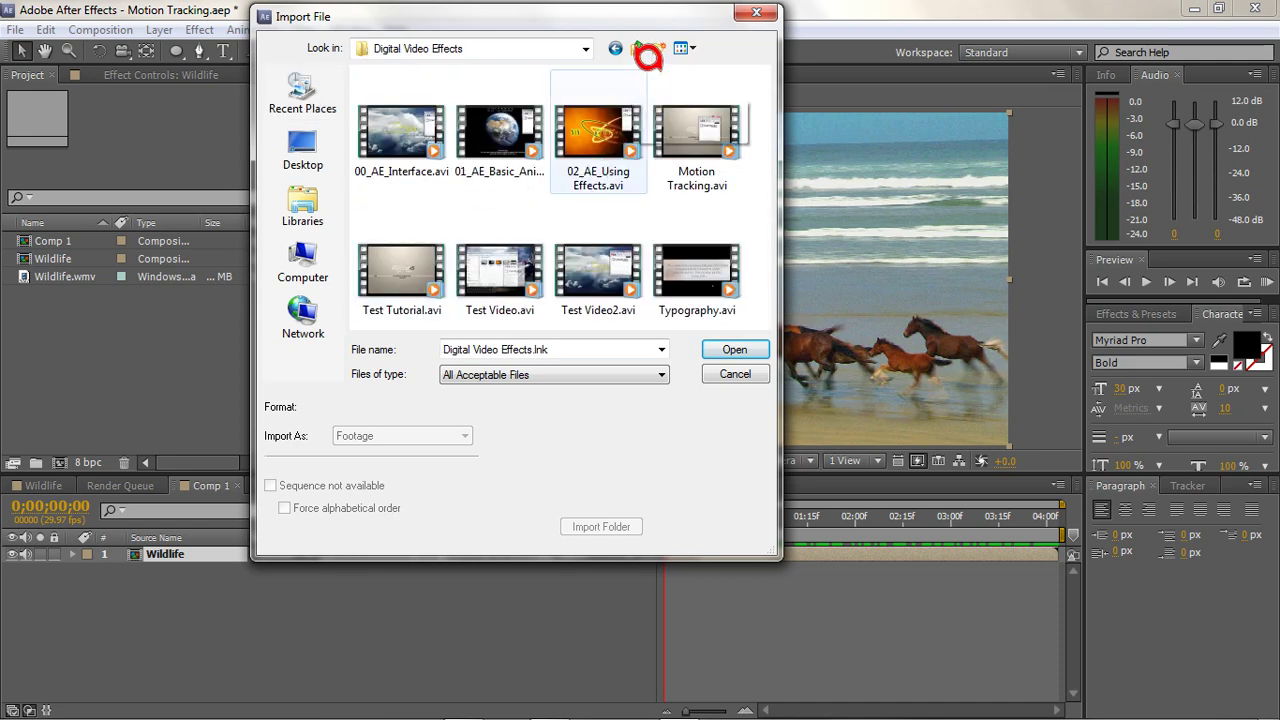
left_click(642, 50)
left_click(642, 50)
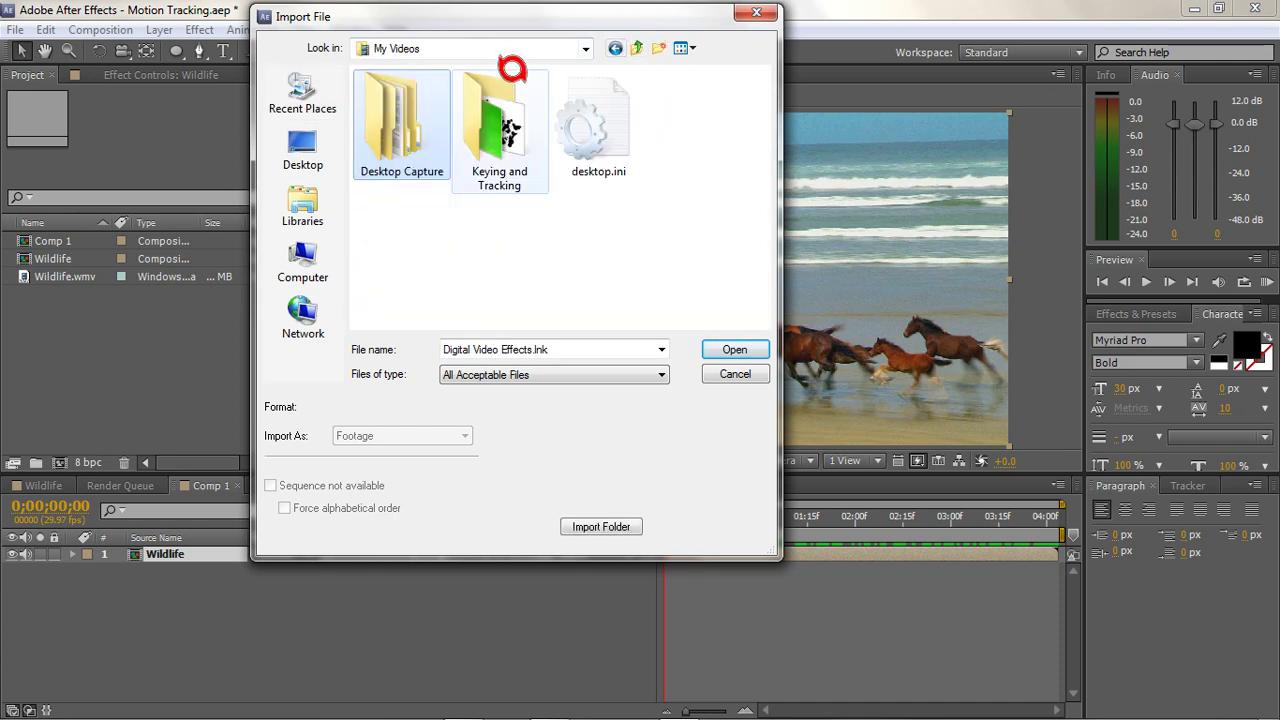
double_click(515, 109)
left_click(688, 120)
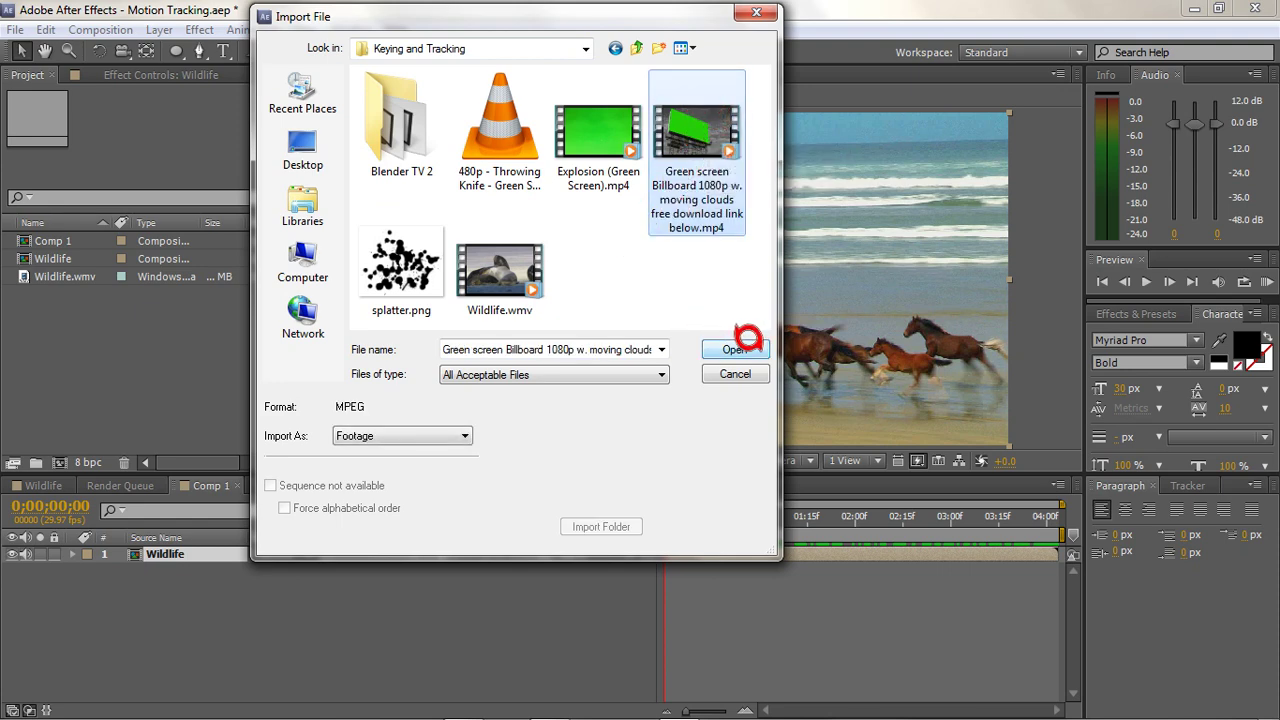
left_click(736, 349)
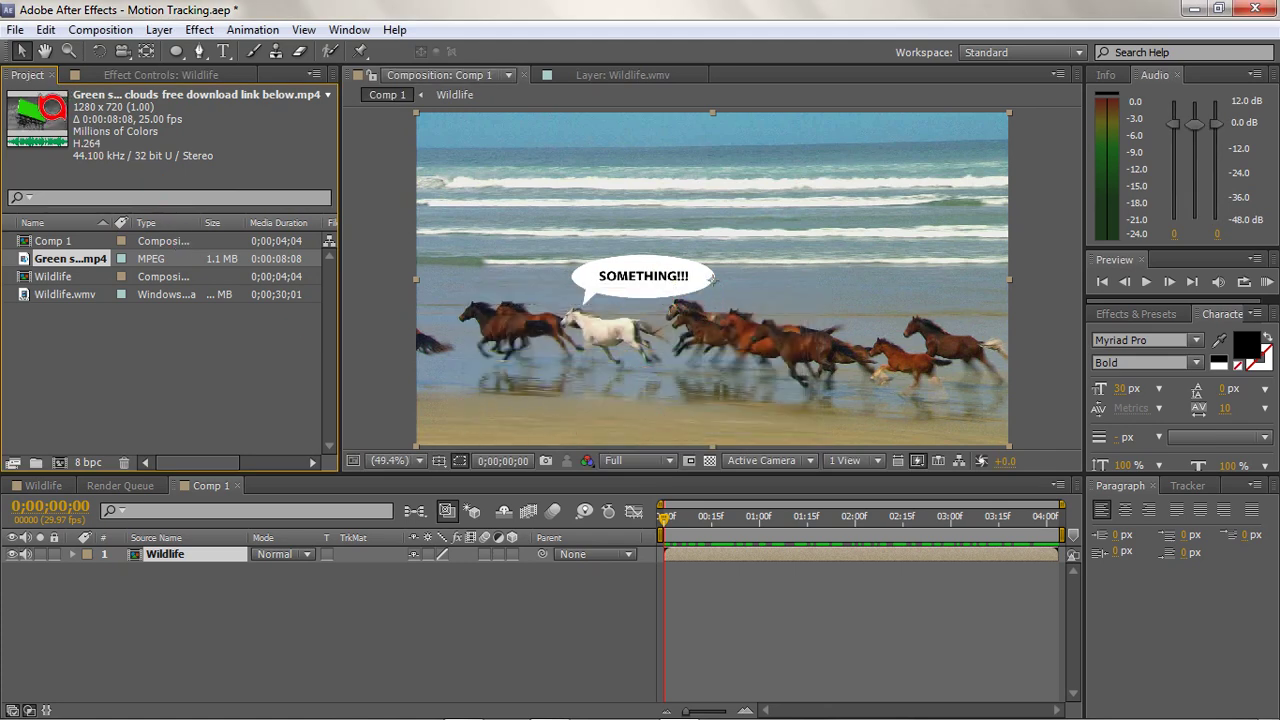
Preview the green-screen billboard footage in its Footage panel
double_click(70, 258)
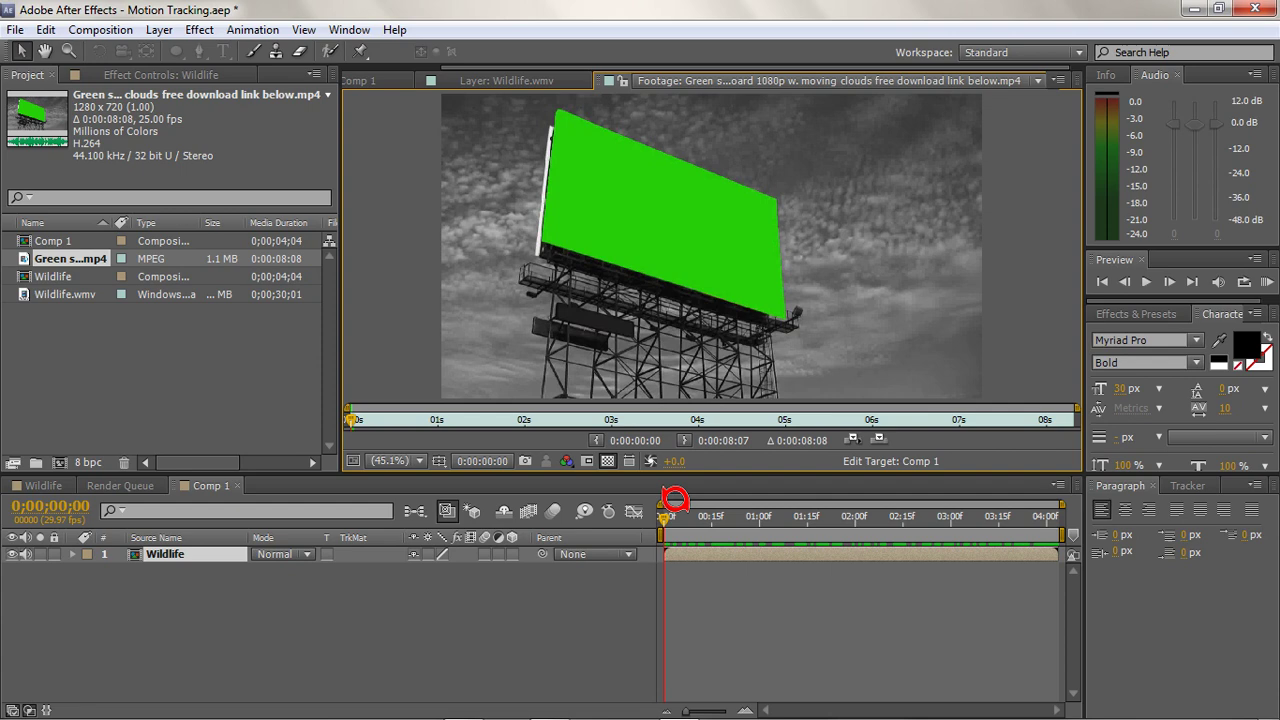
left_click(665, 502)
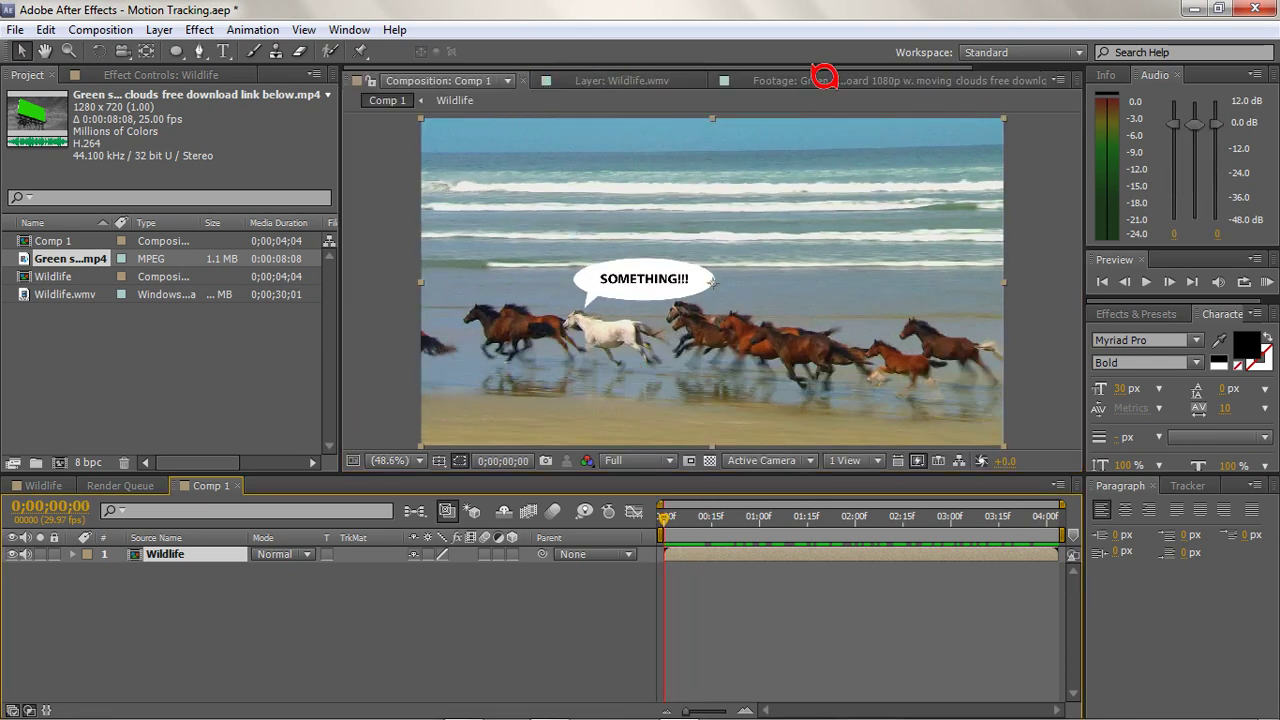
left_click(815, 80)
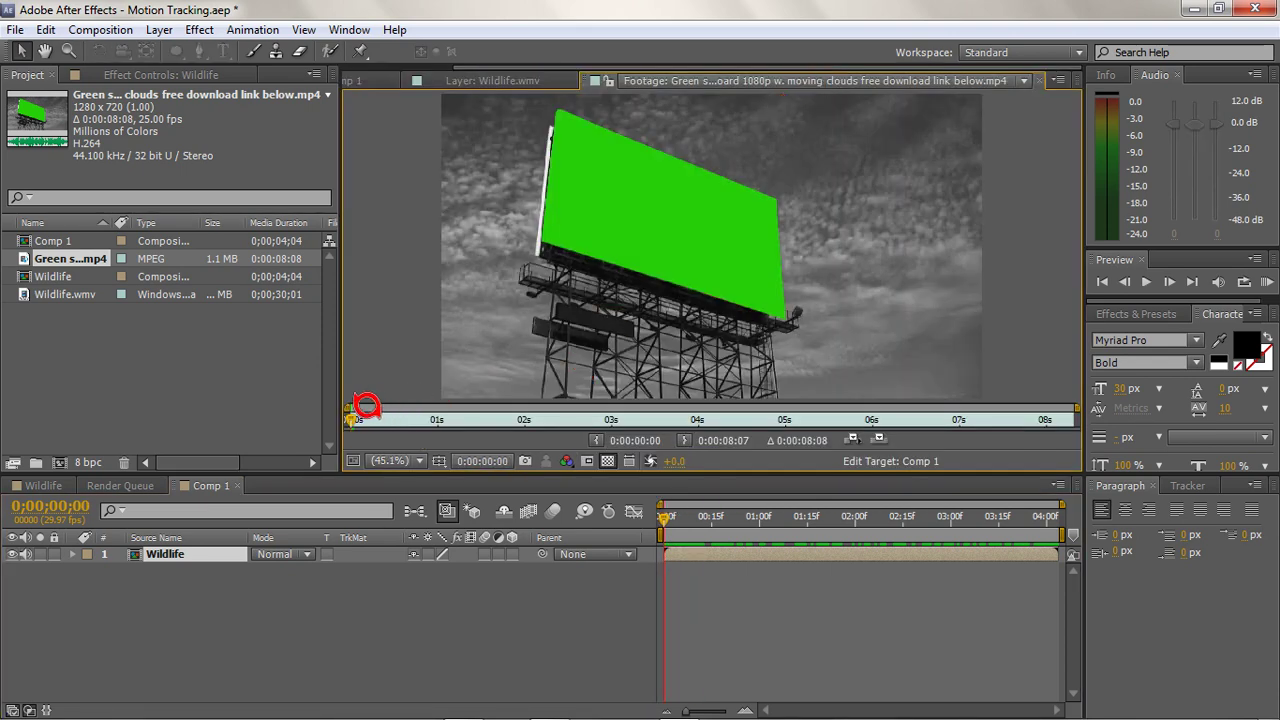
left_click_drag(366, 405, 341, 375)
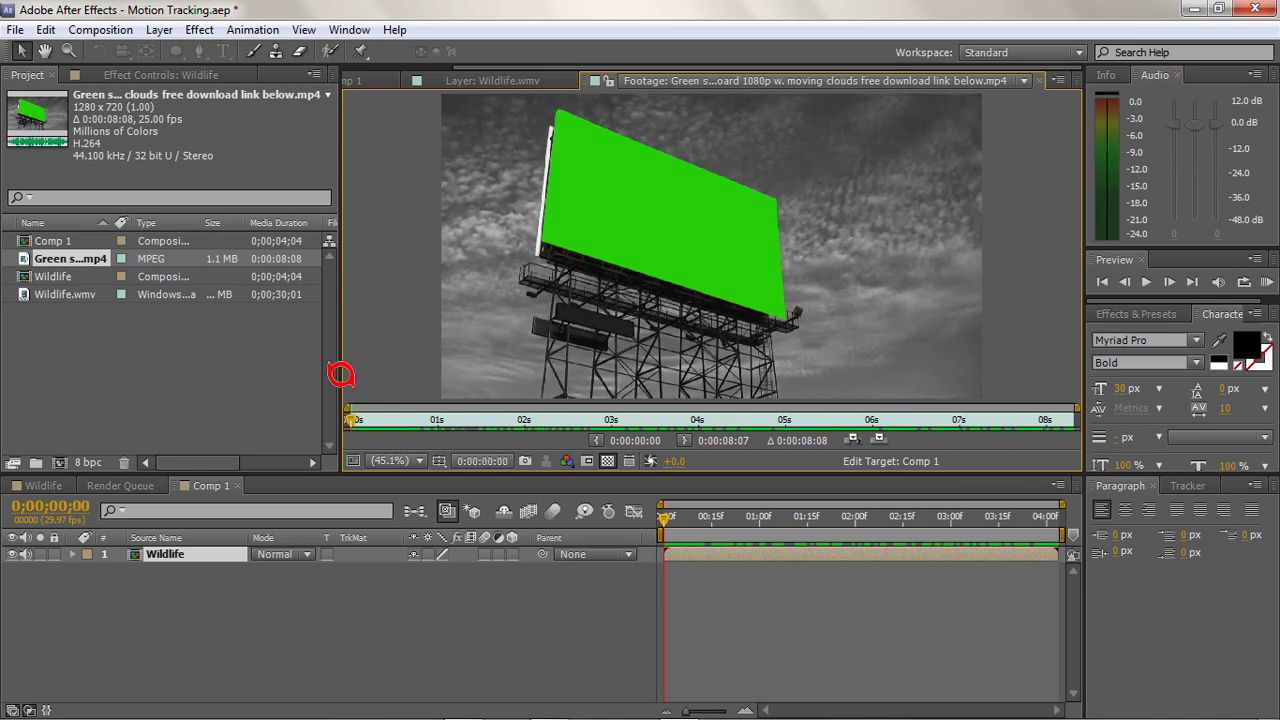
left_click(505, 79)
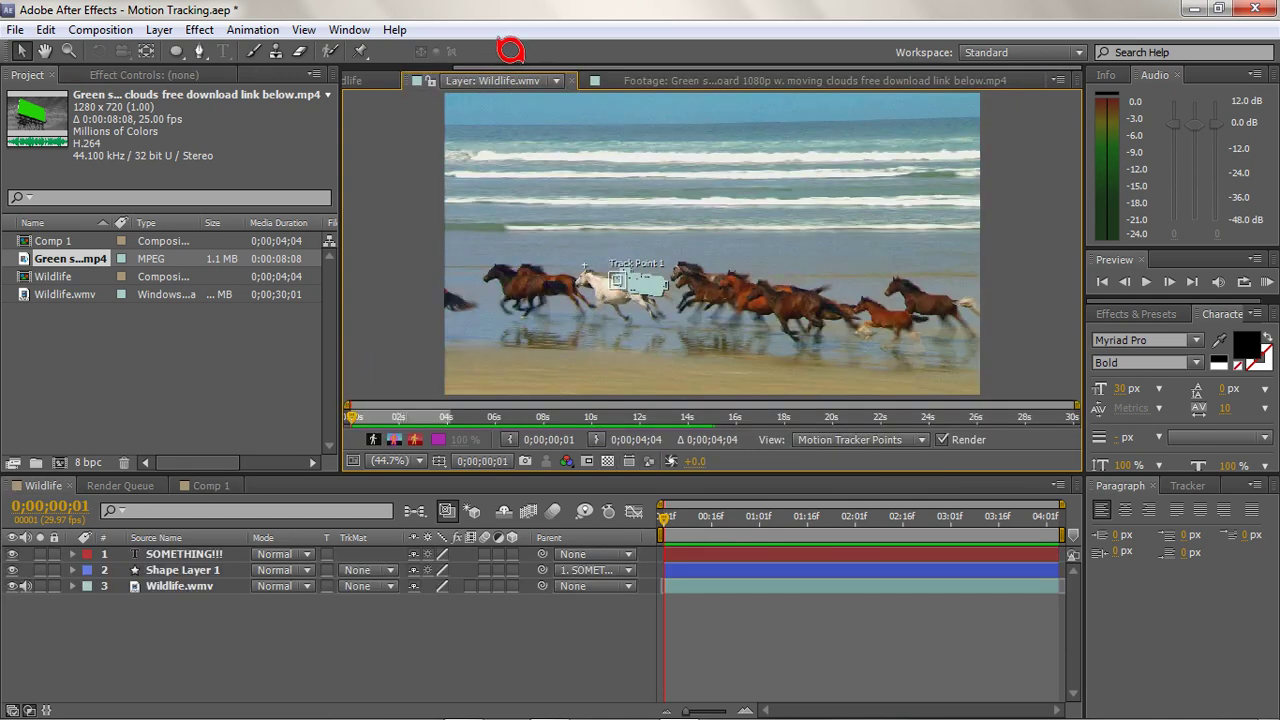
left_click(723, 78)
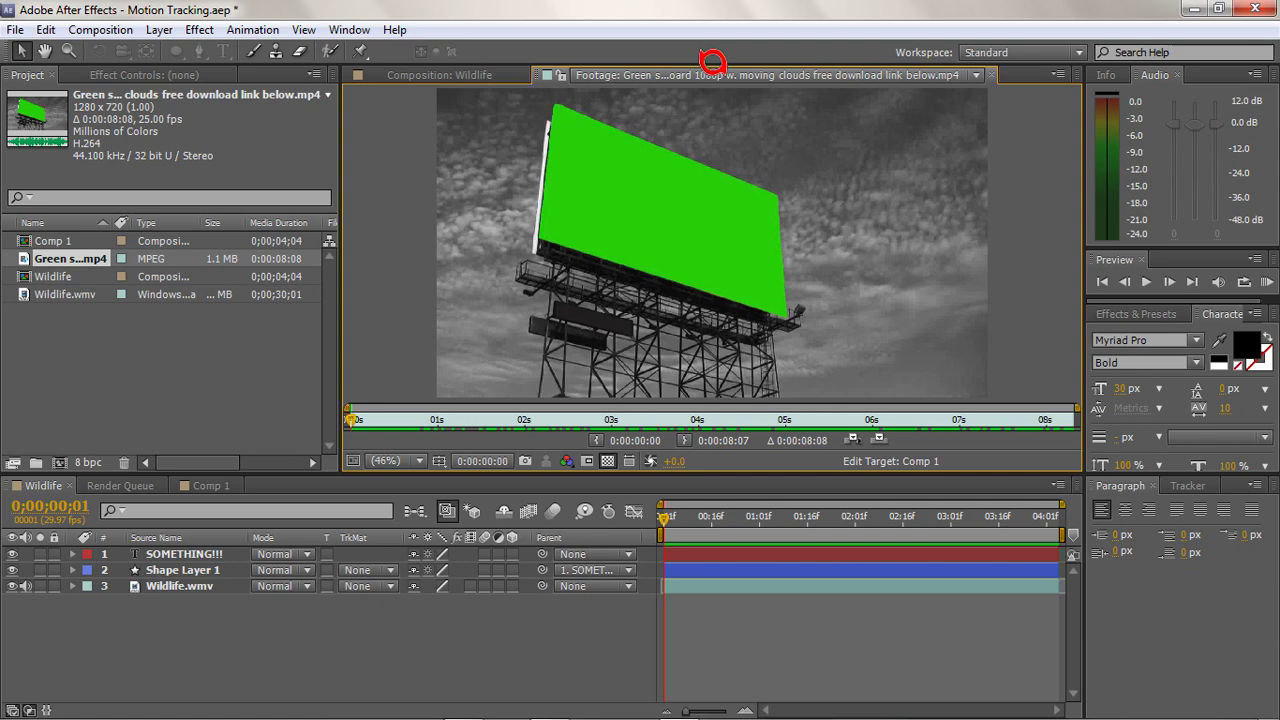
left_click(993, 75)
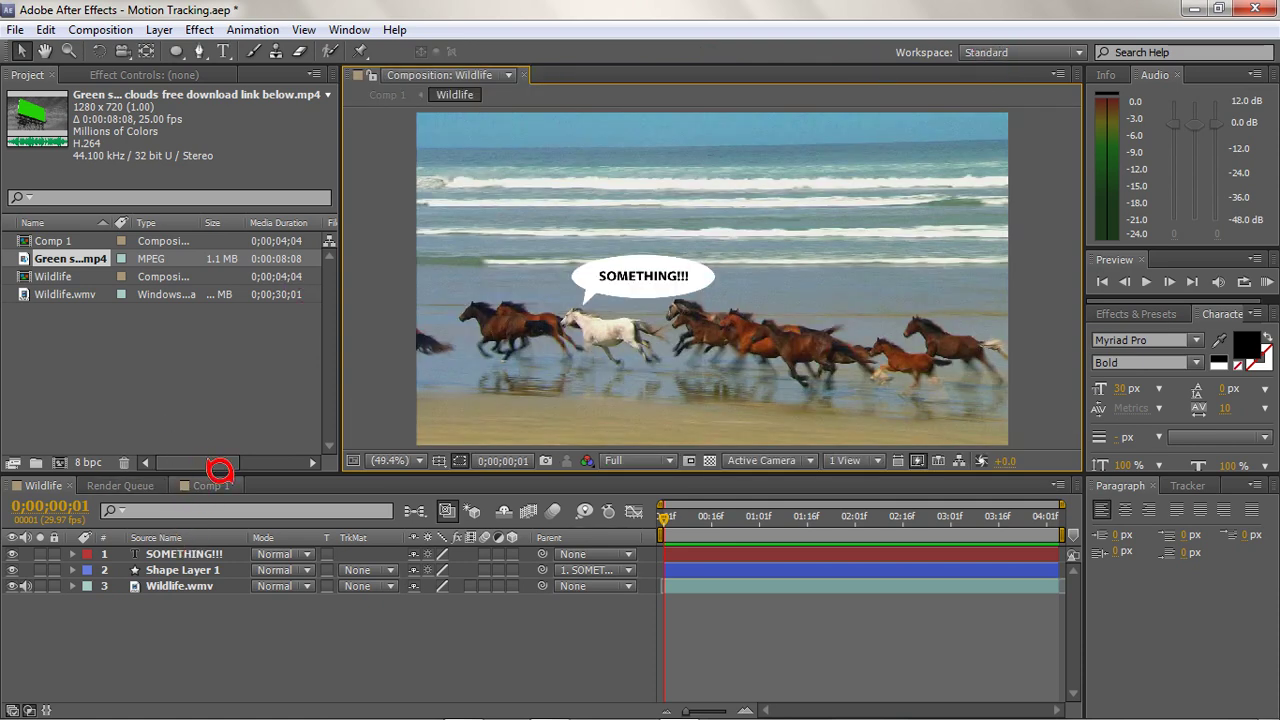
Place the billboard clip in Comp 1 below Wildlife and hide the Wildlife layer
left_click(225, 485)
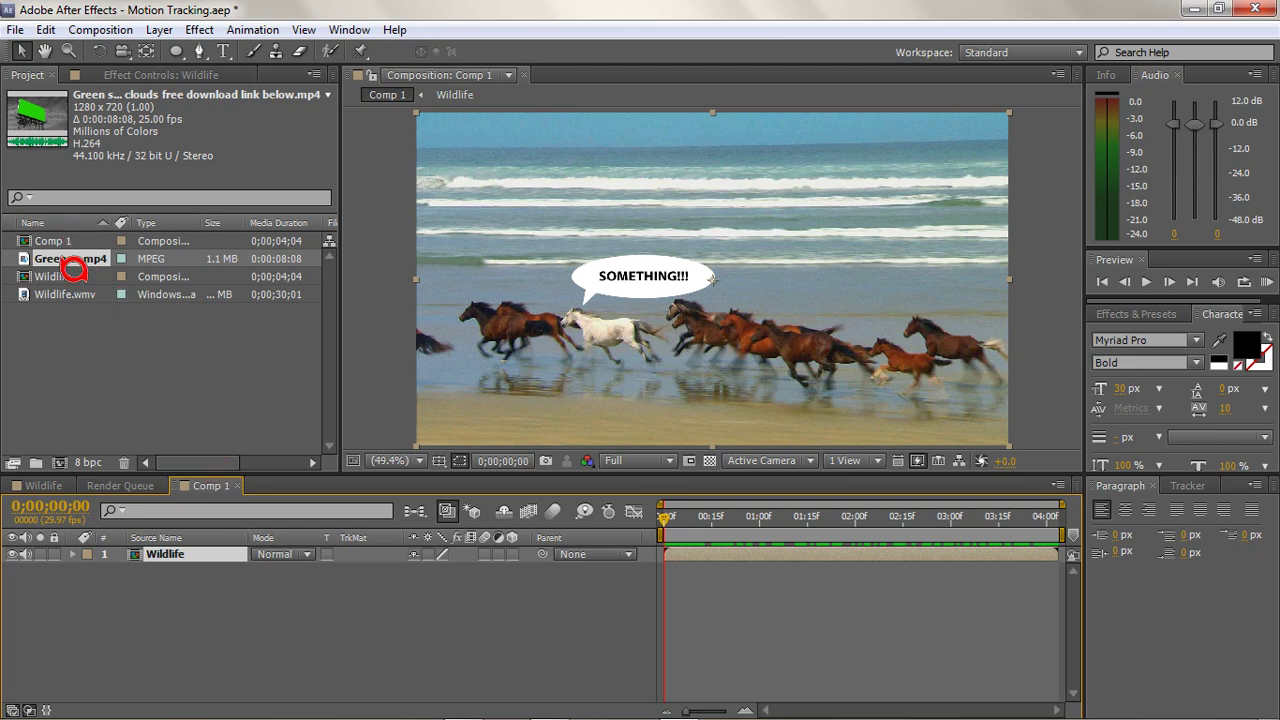
left_click_drag(80, 255, 190, 562)
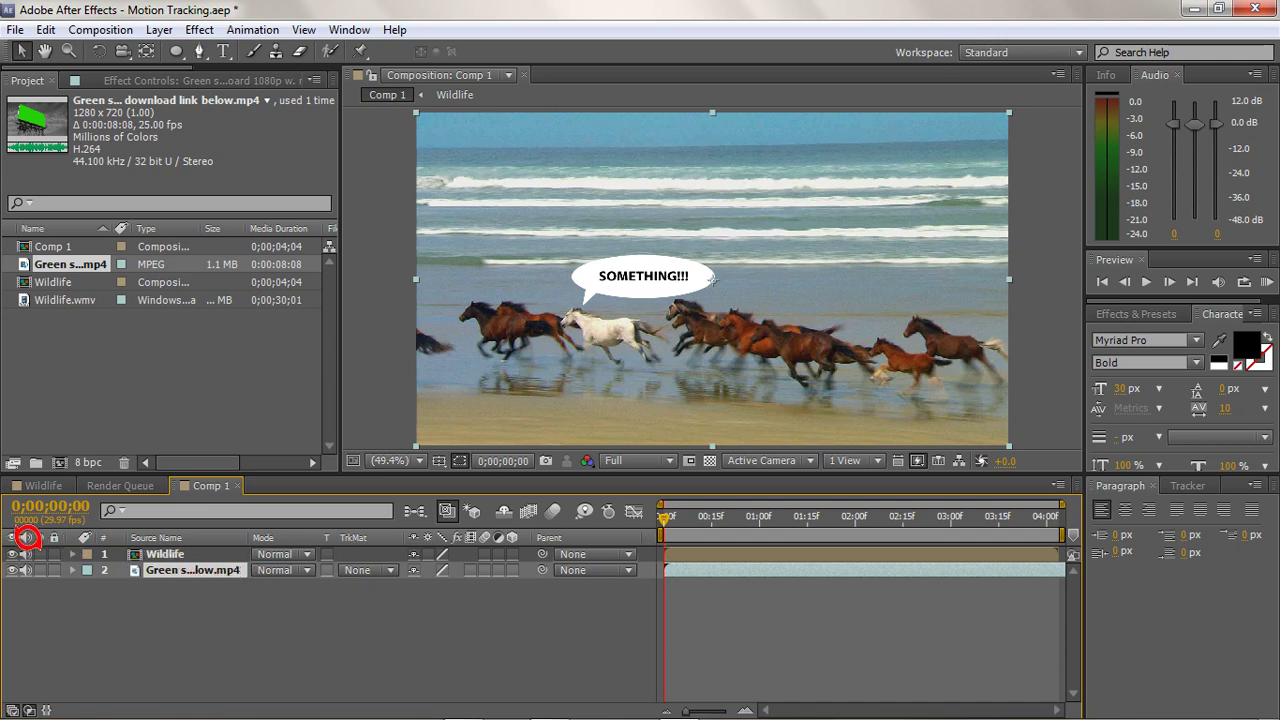
left_click(12, 554)
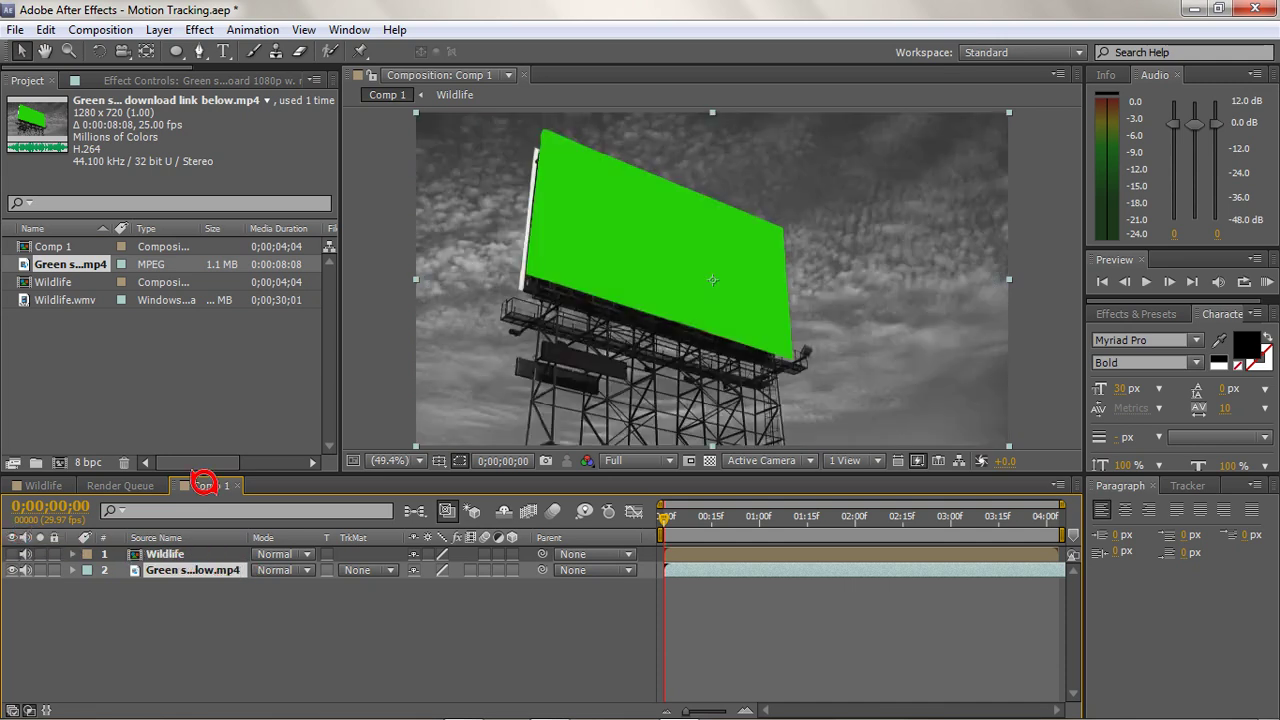
left_click(1047, 305)
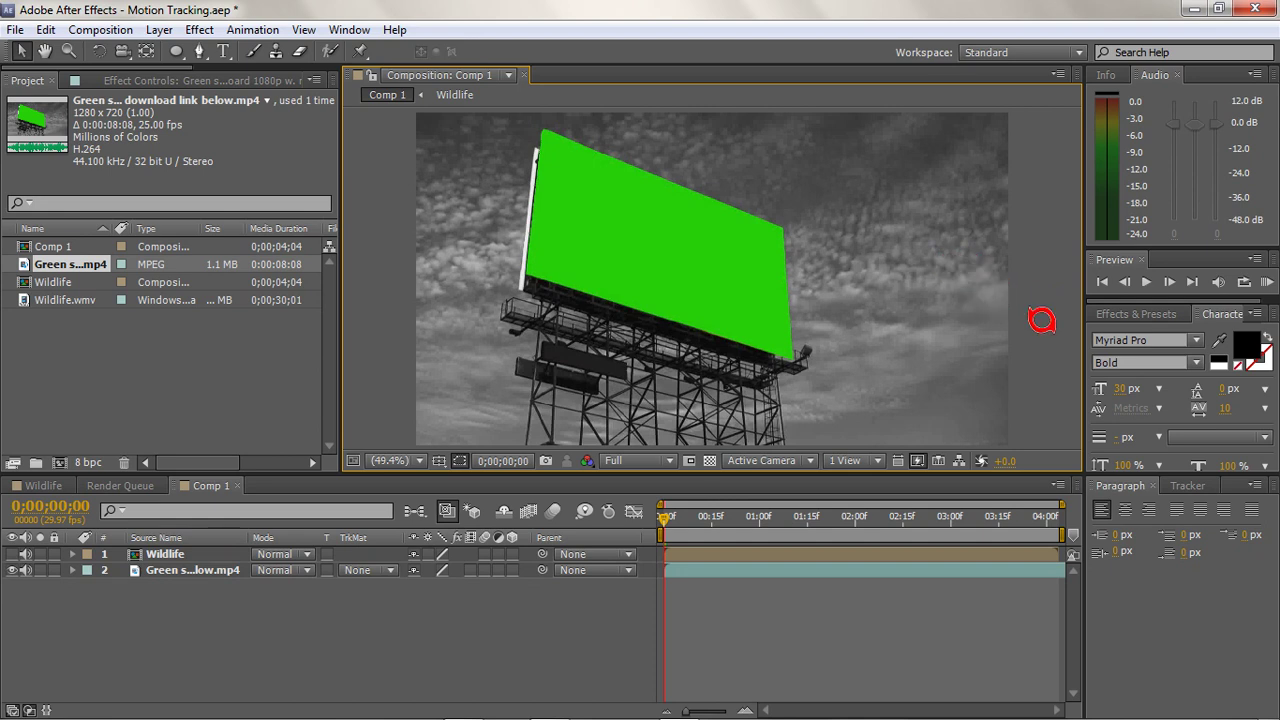
Add Tracker 1 on the green billboard clip with Track Type Perspective corner pin, targeting Wildlife
left_click(1186, 485)
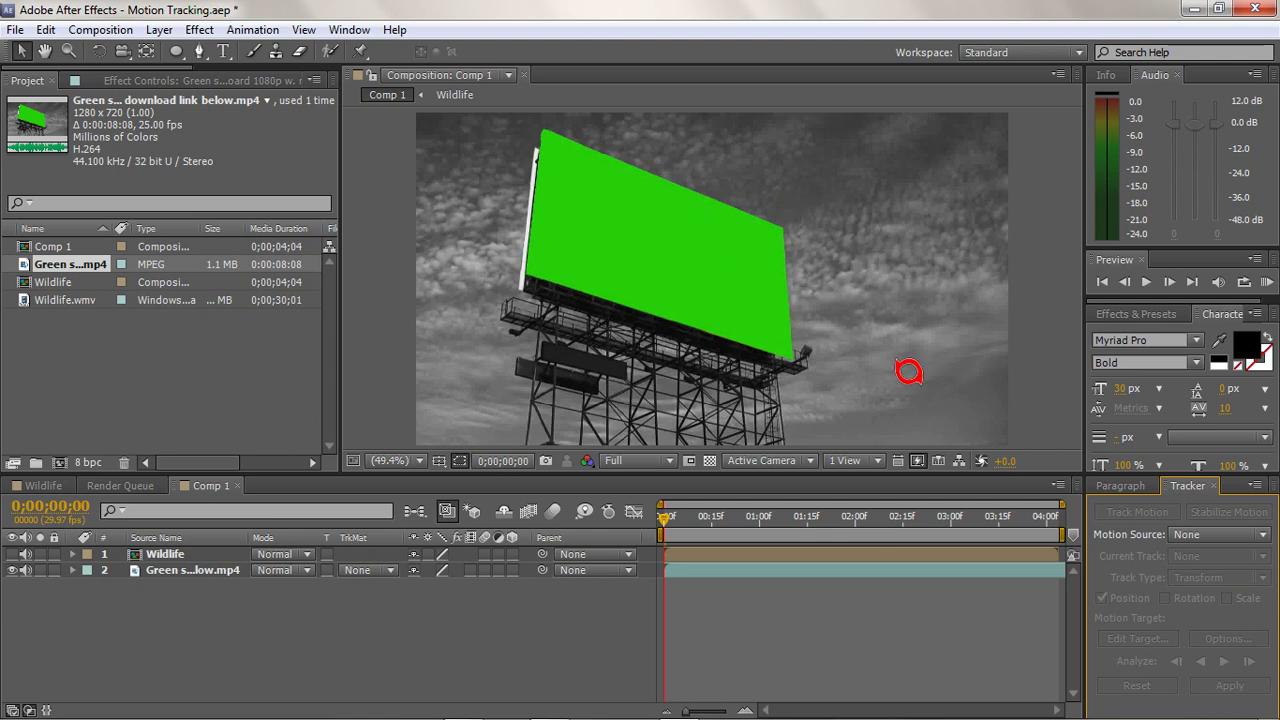
left_click(190, 569)
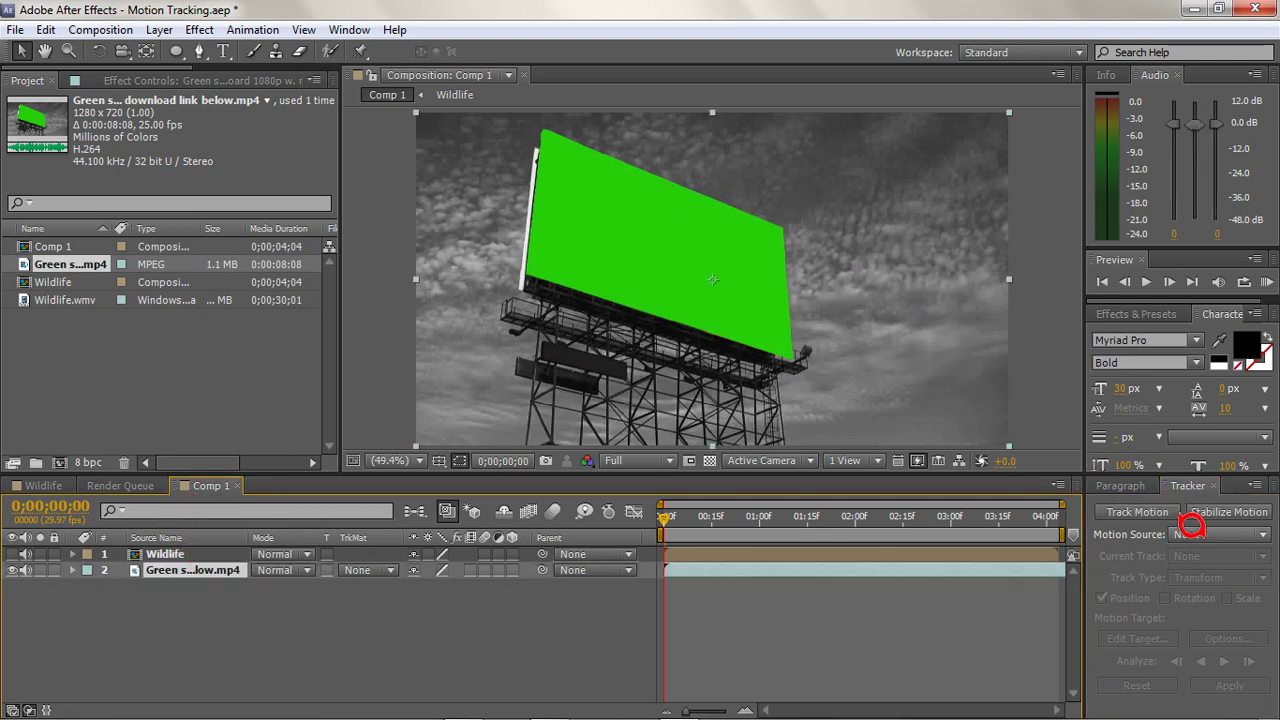
left_click(1205, 534)
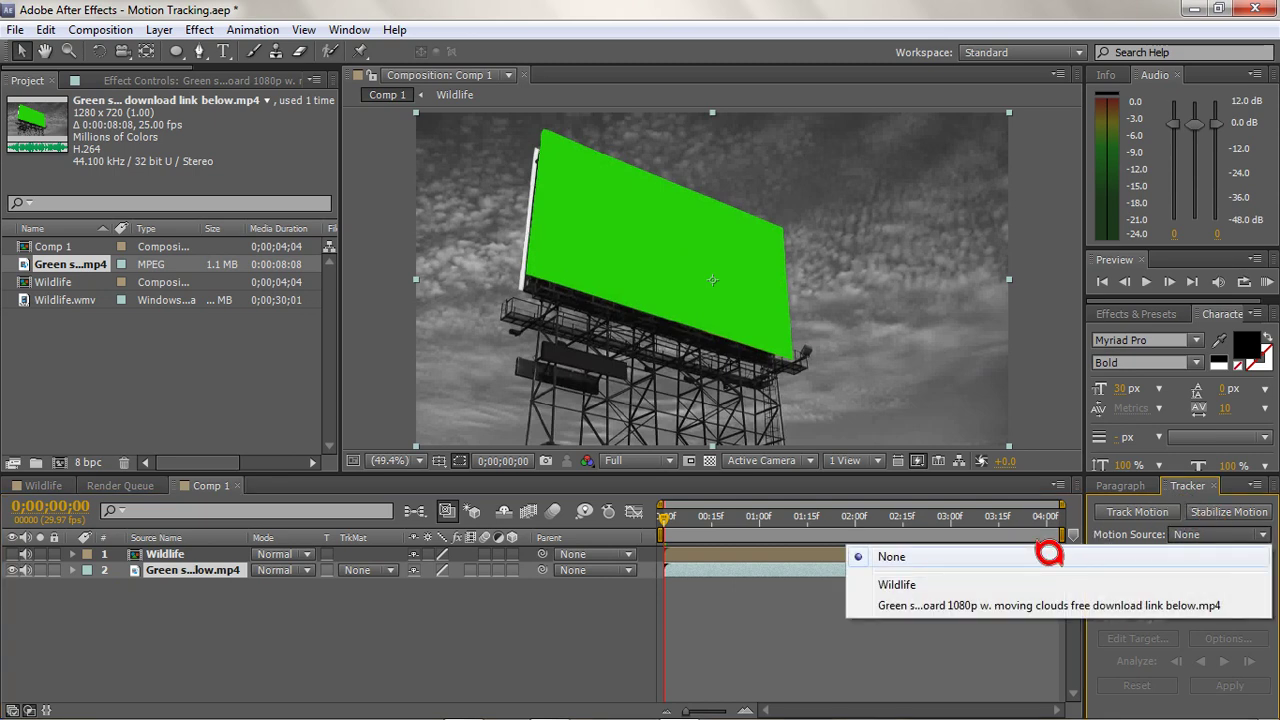
left_click(948, 602)
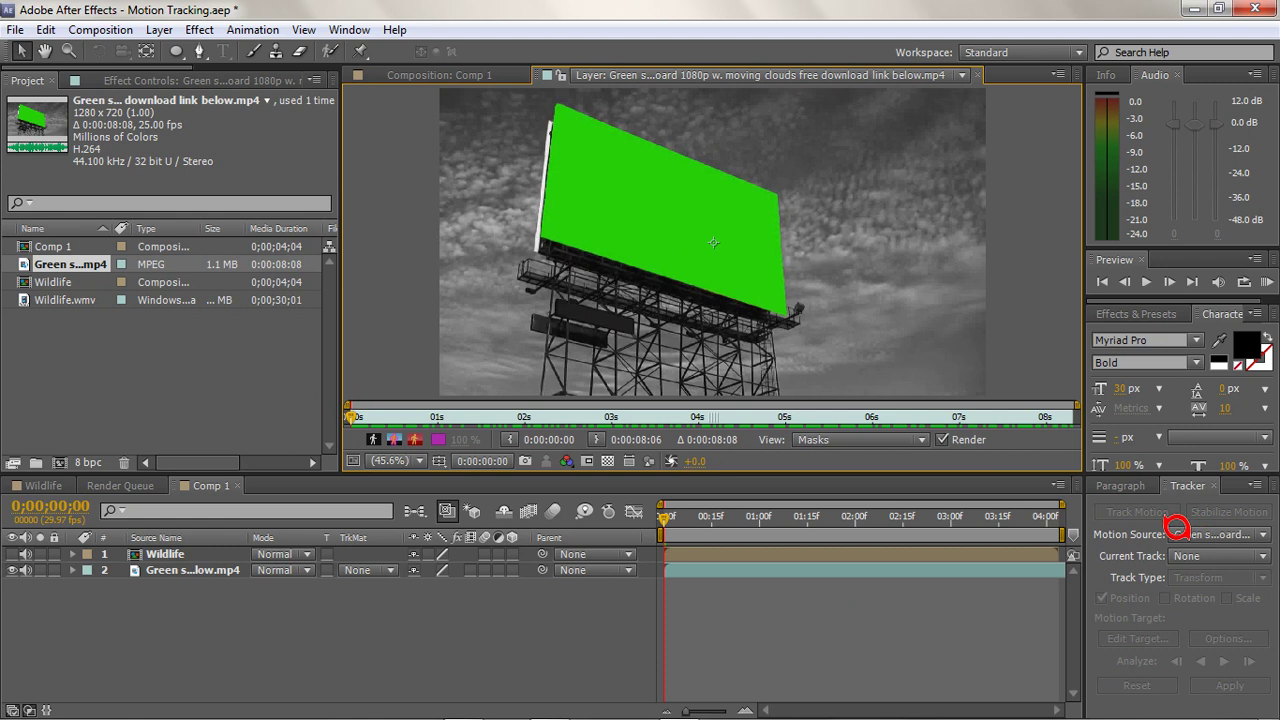
left_click(700, 278)
left_click(1137, 511)
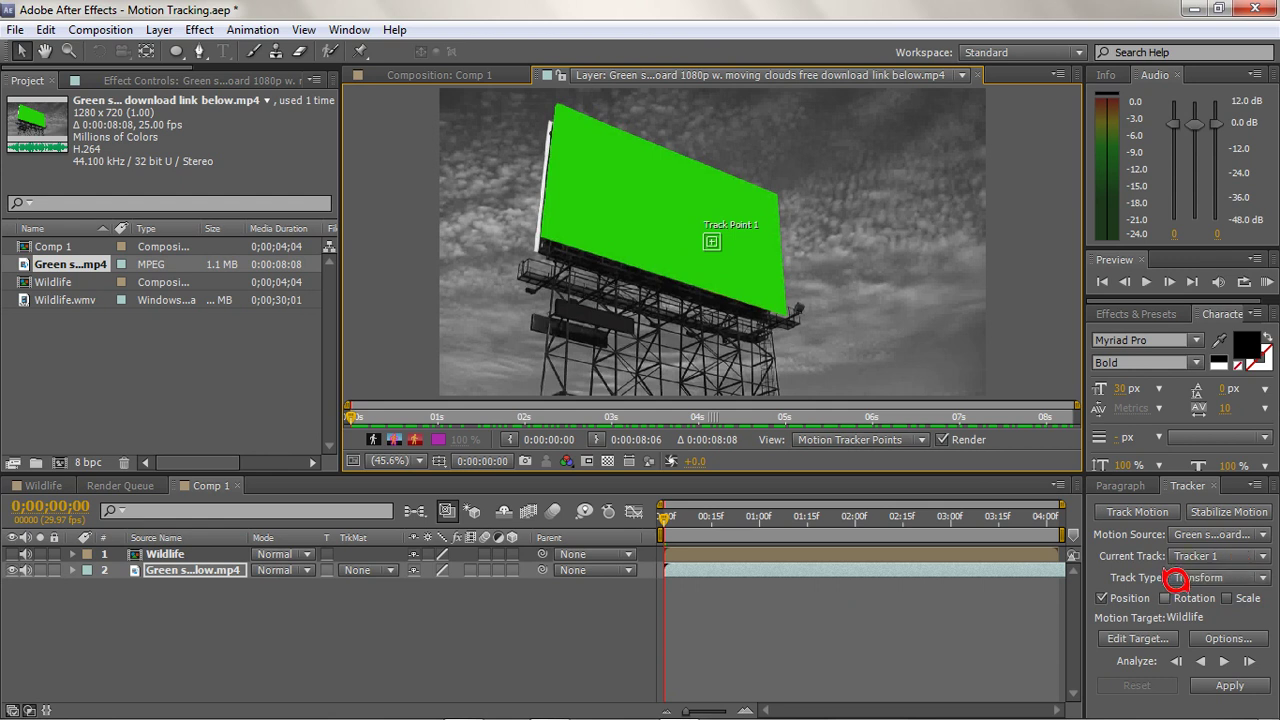
left_click(1237, 572)
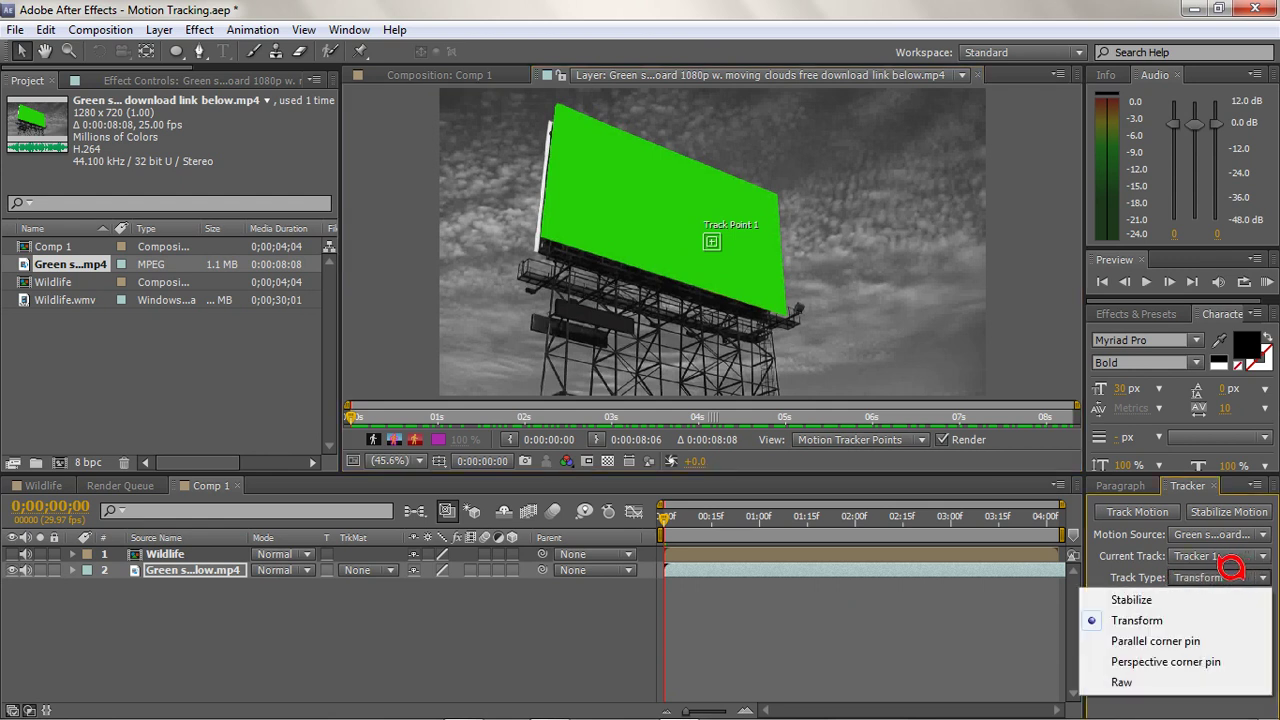
left_click(1152, 658)
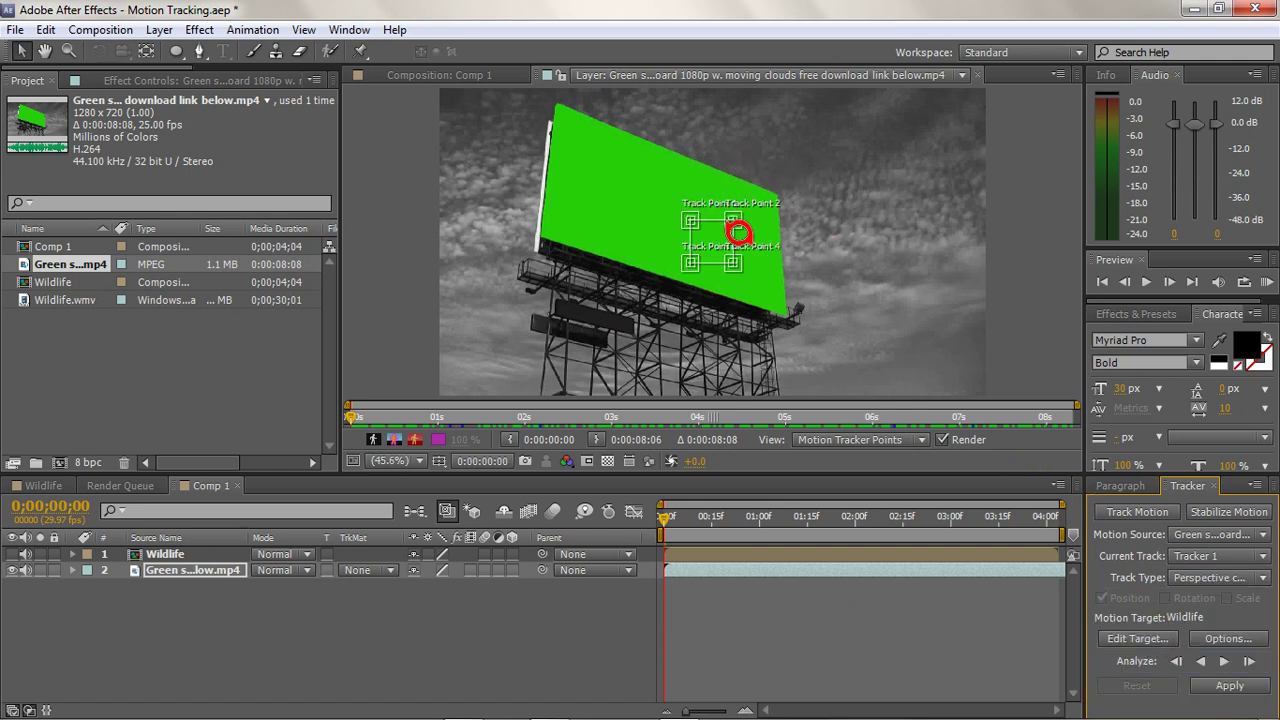
Position the four track points on the billboard's top-left, lower-left, lower-right and upper-right corners
key("grave")
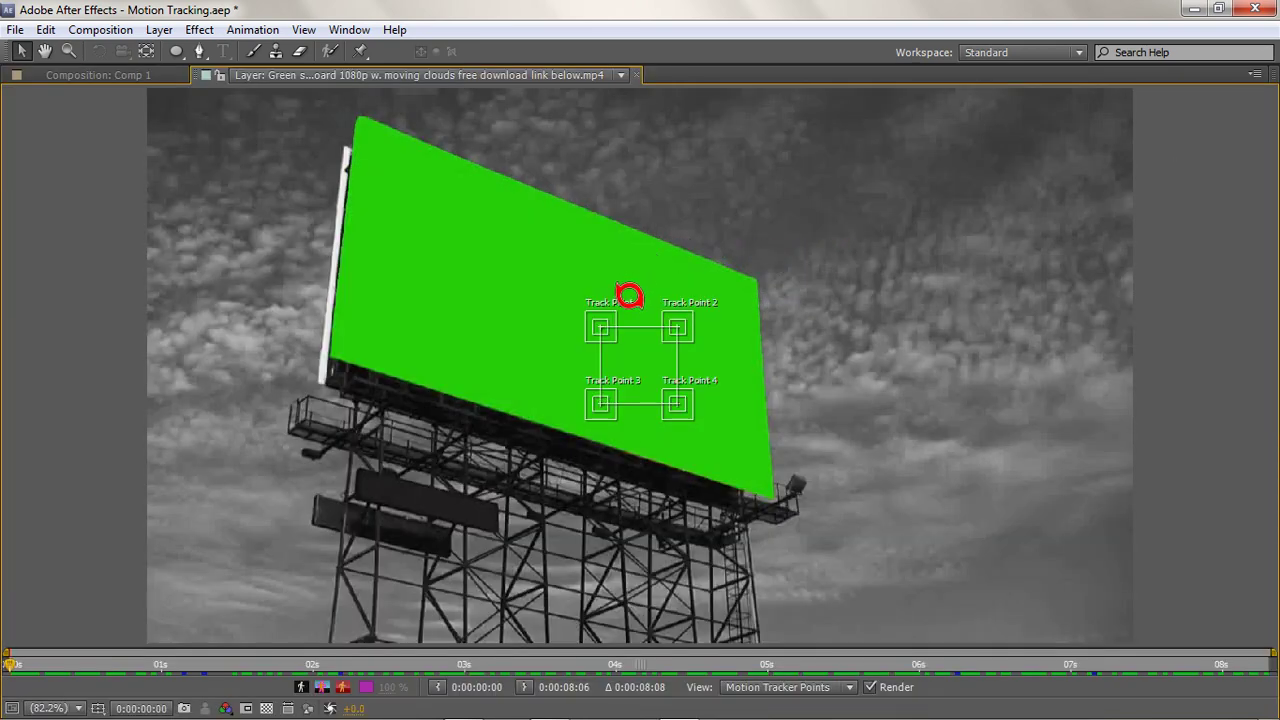
left_click_drag(626, 300, 384, 88)
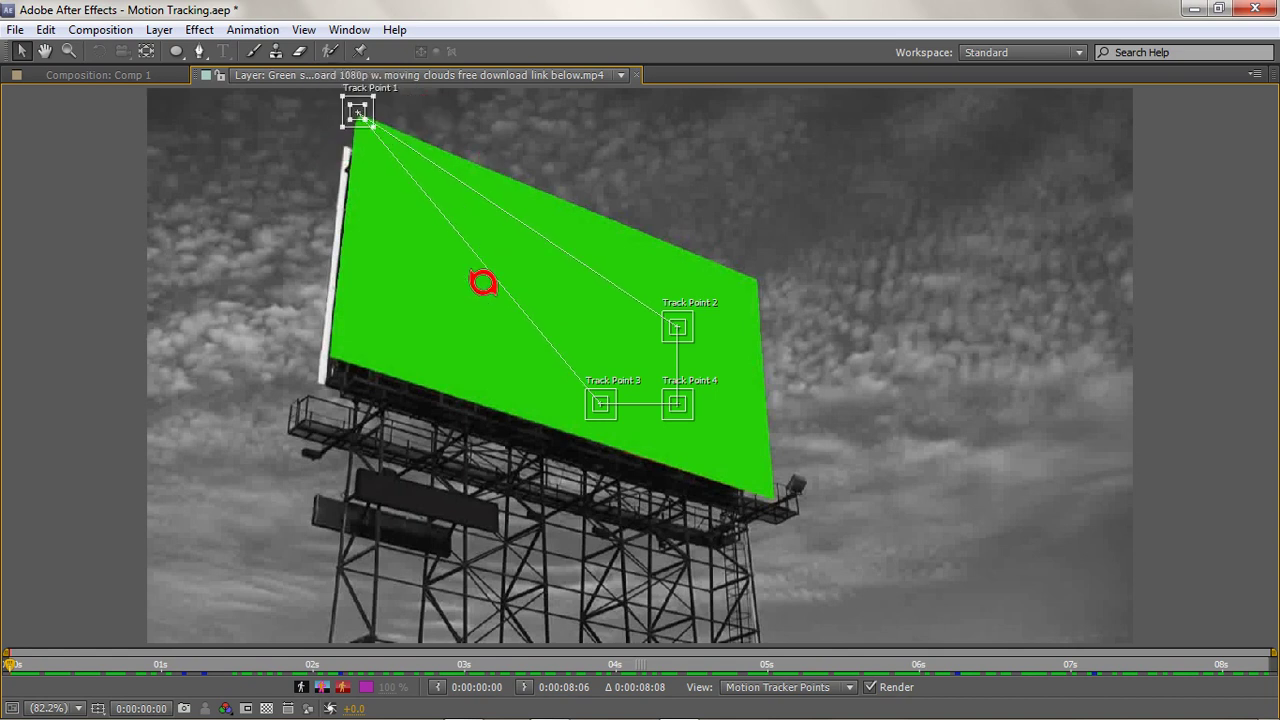
left_click(606, 404)
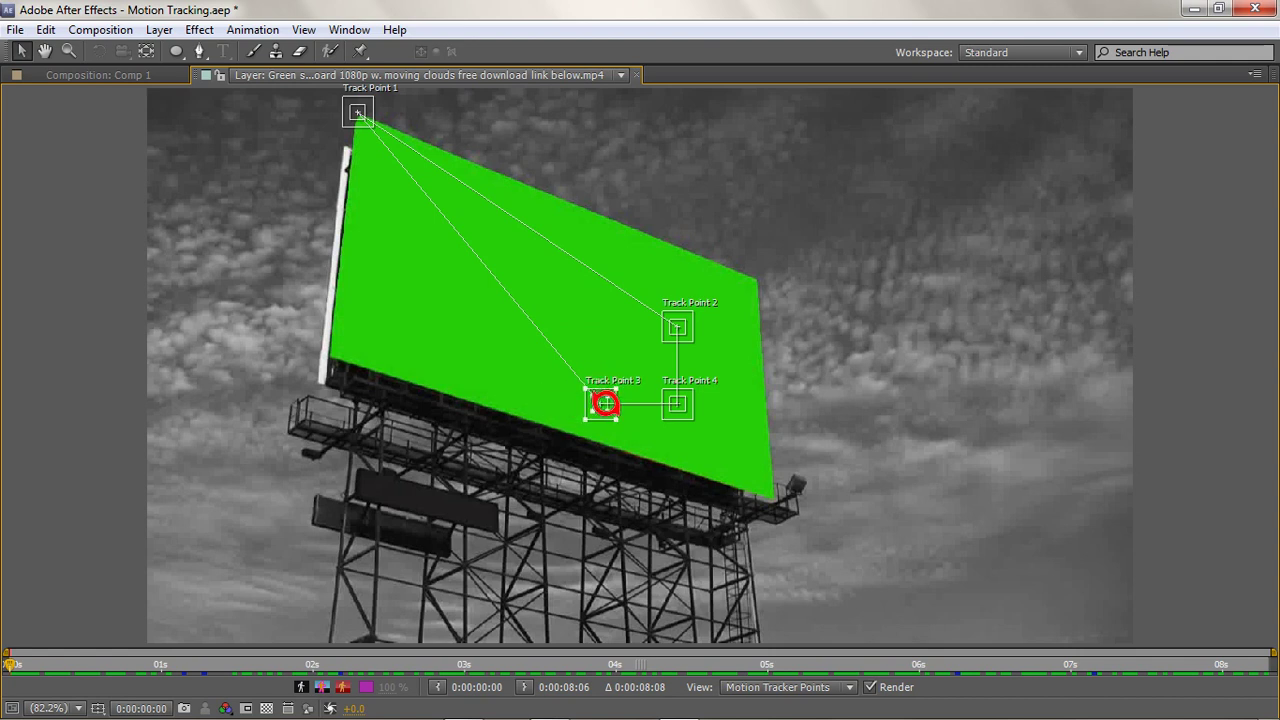
left_click_drag(606, 404, 336, 357)
left_click_drag(340, 357, 335, 358)
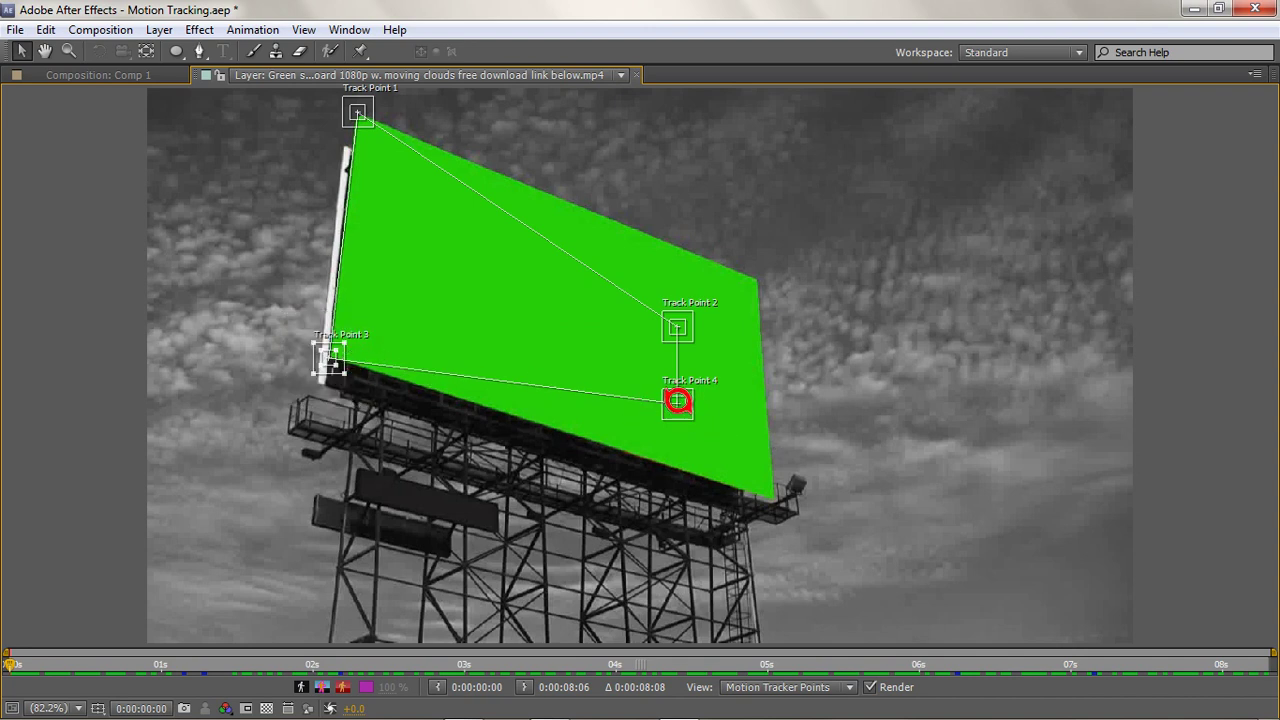
left_click_drag(678, 401, 774, 500)
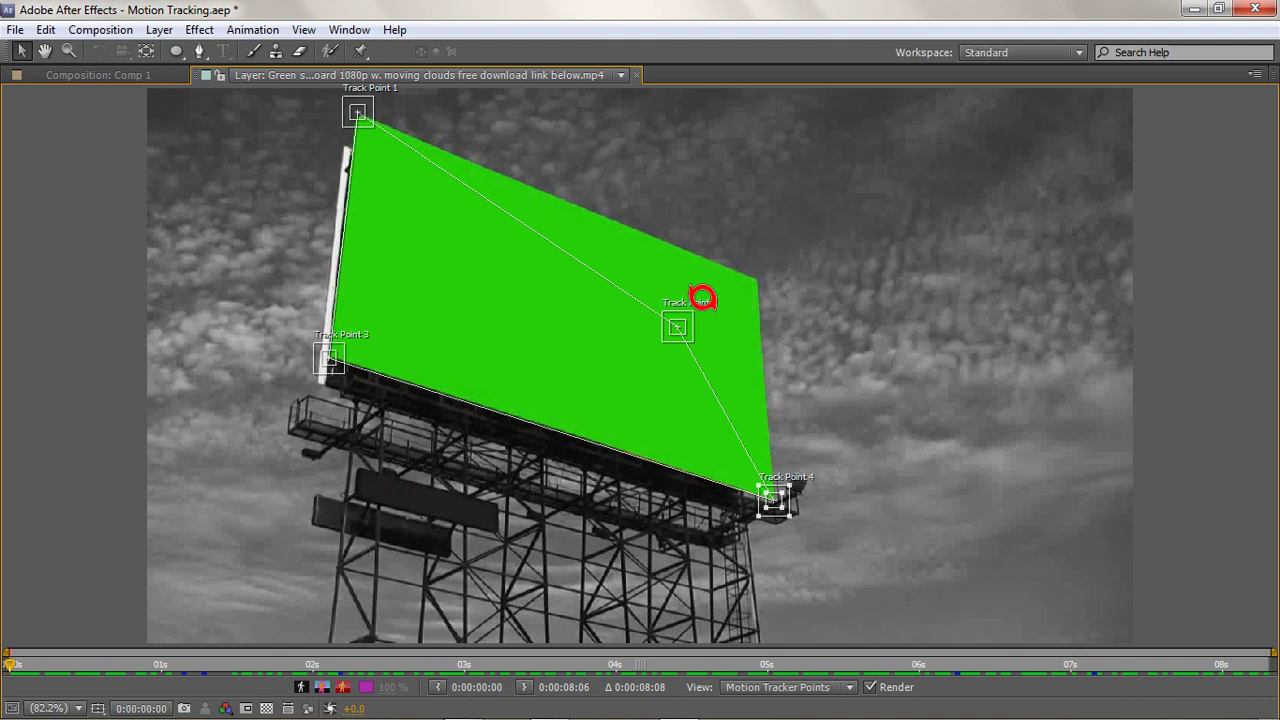
left_click_drag(703, 301, 782, 253)
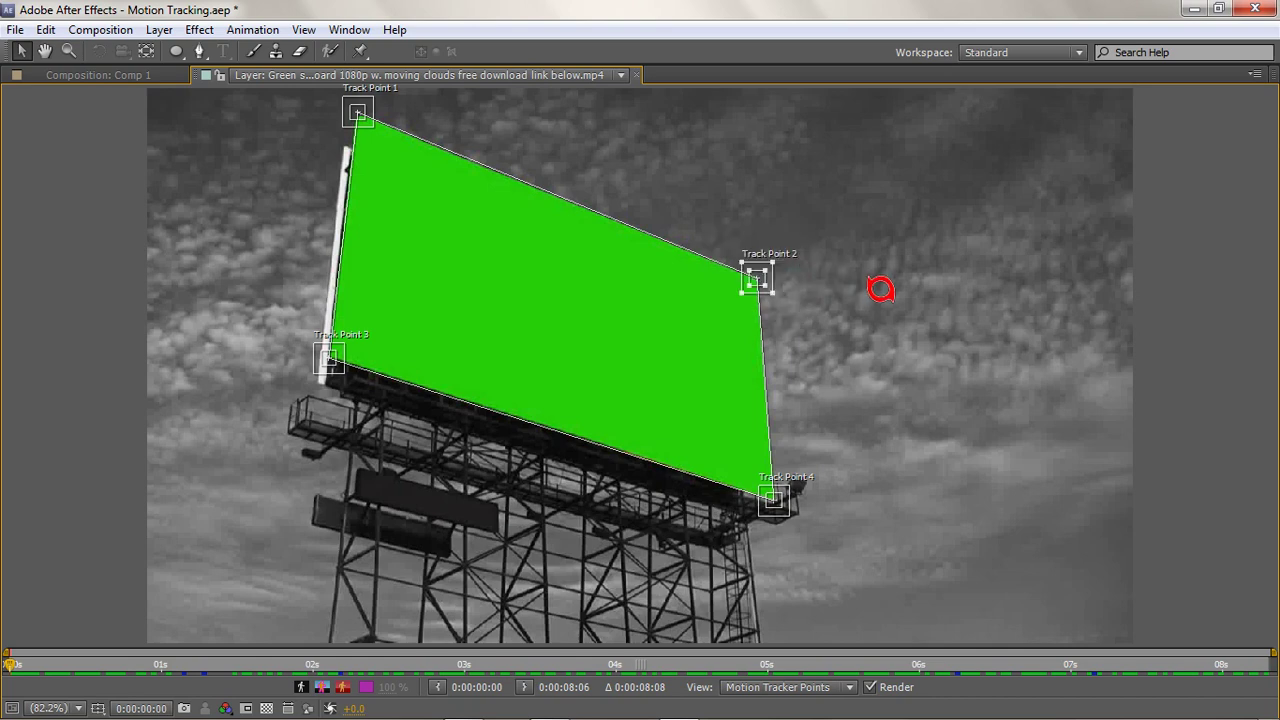
key("grave")
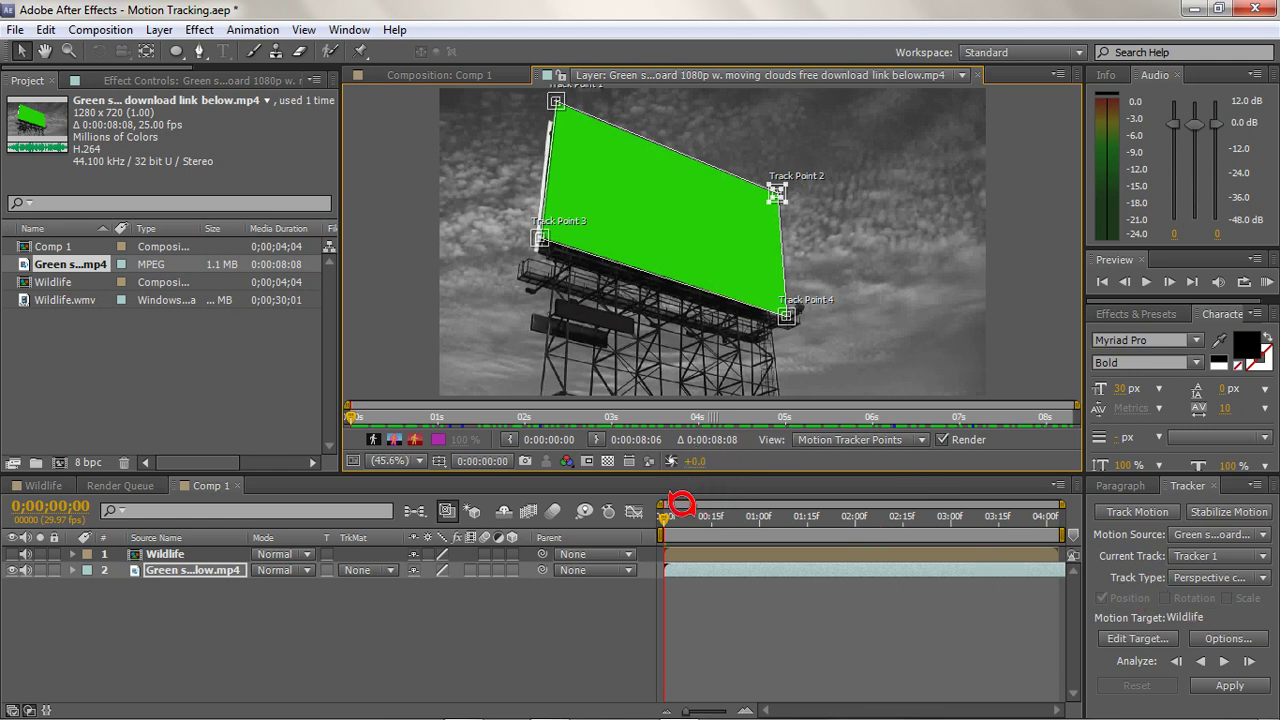
Go to 0;00;01;01 and apply the corner-pin tracking data to the Wildlife layer
left_click_drag(680, 503, 666, 471)
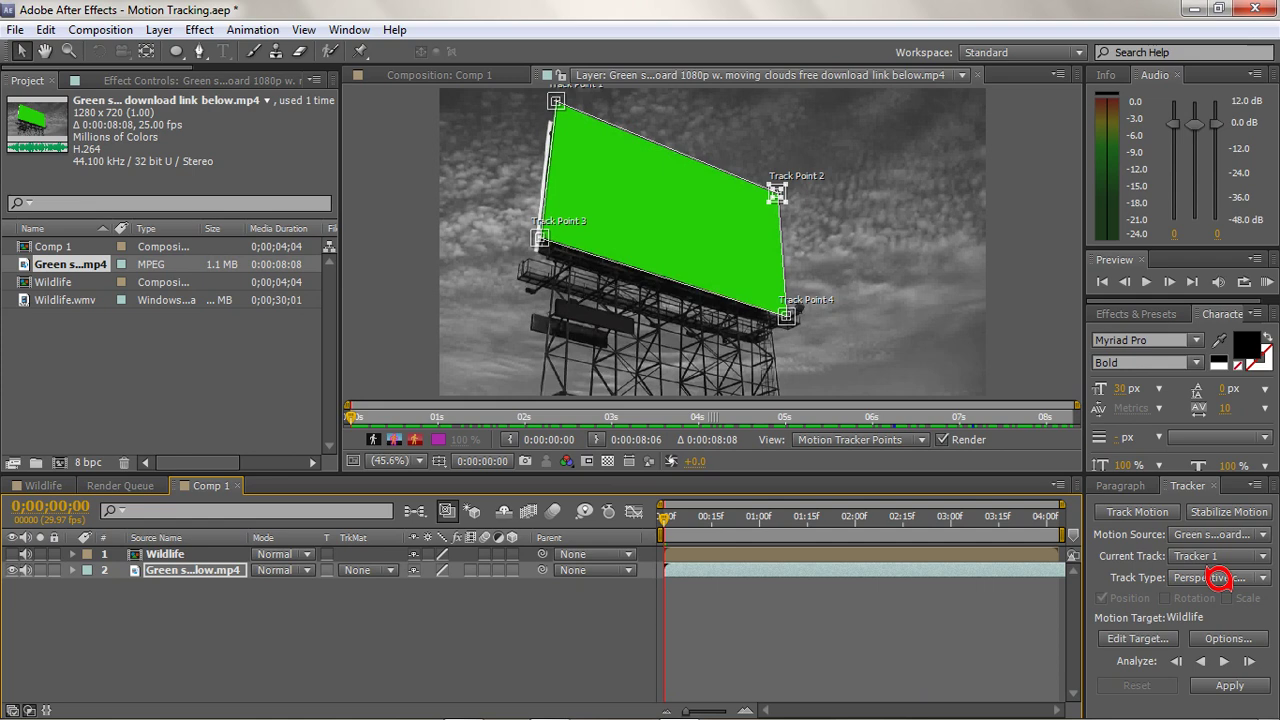
left_click(1230, 684)
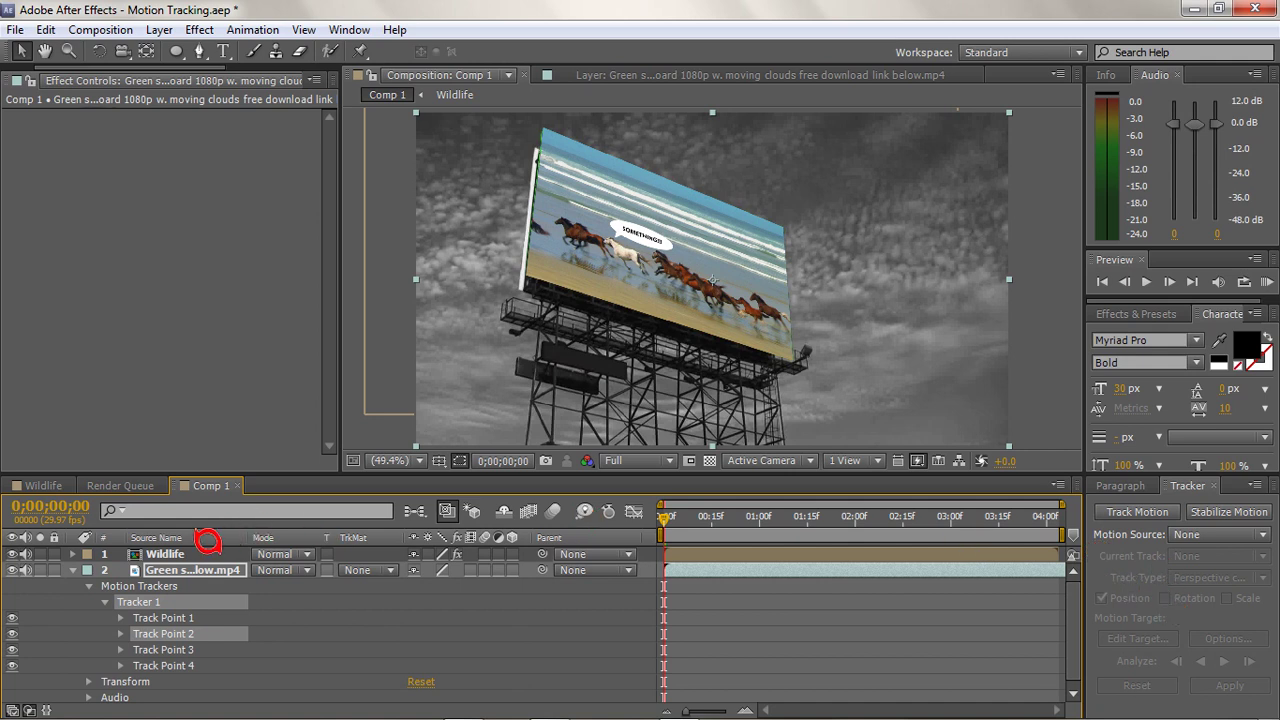
Select Wildlife and undo four times, back to a green billboard with only Track Point 1
left_click(209, 552)
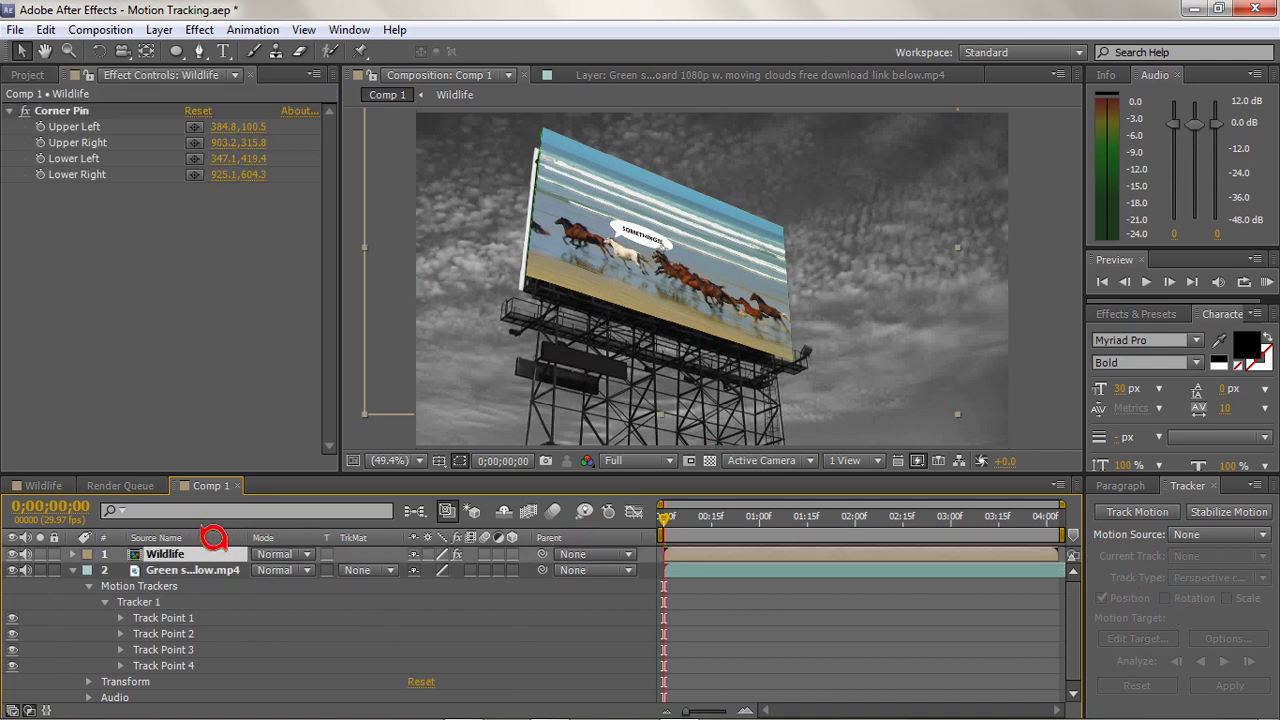
key("ctrl+z")
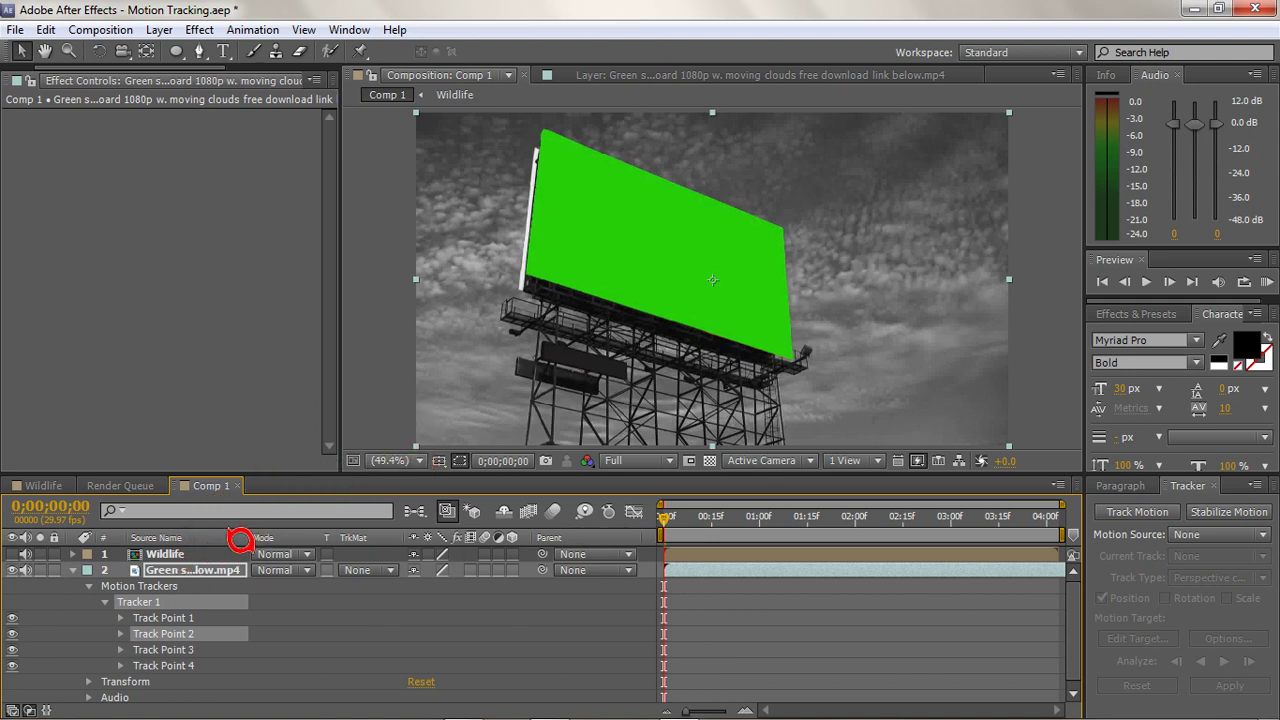
key("ctrl+z")
key("ctrl+z")
key("ctrl+z")
key("ctrl+z")
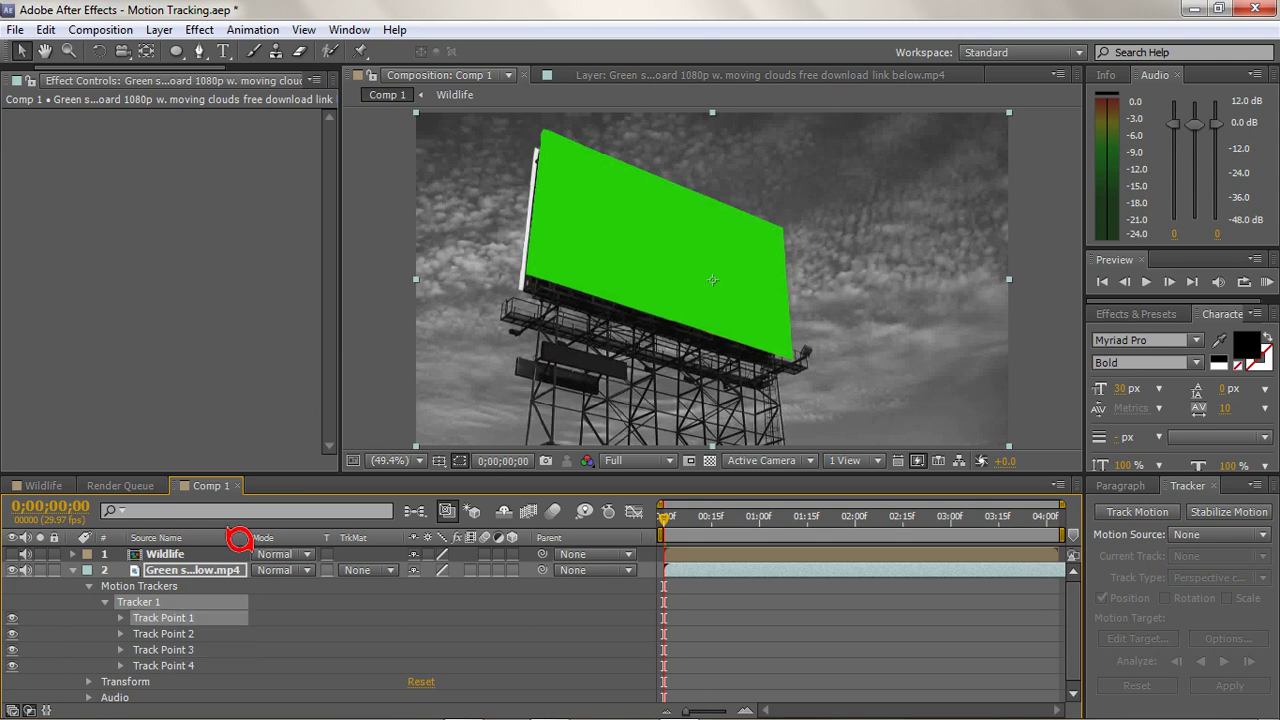
key("ctrl+z")
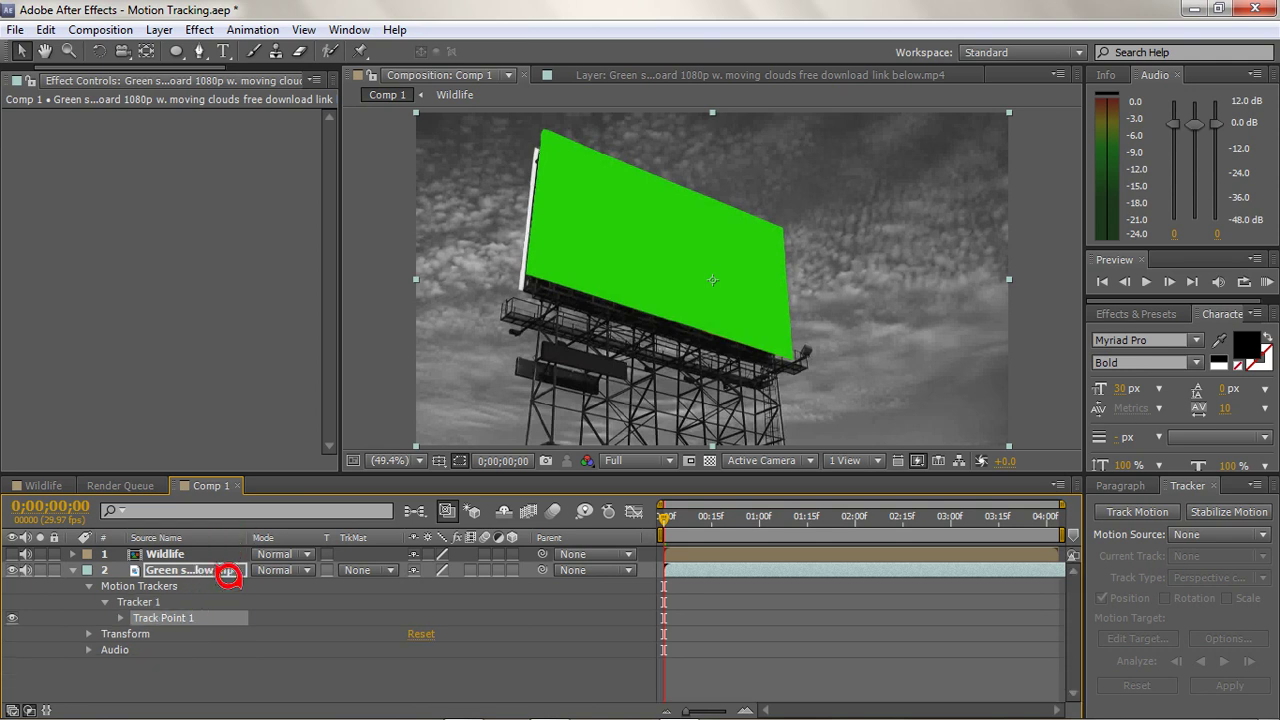
key("ctrl+z")
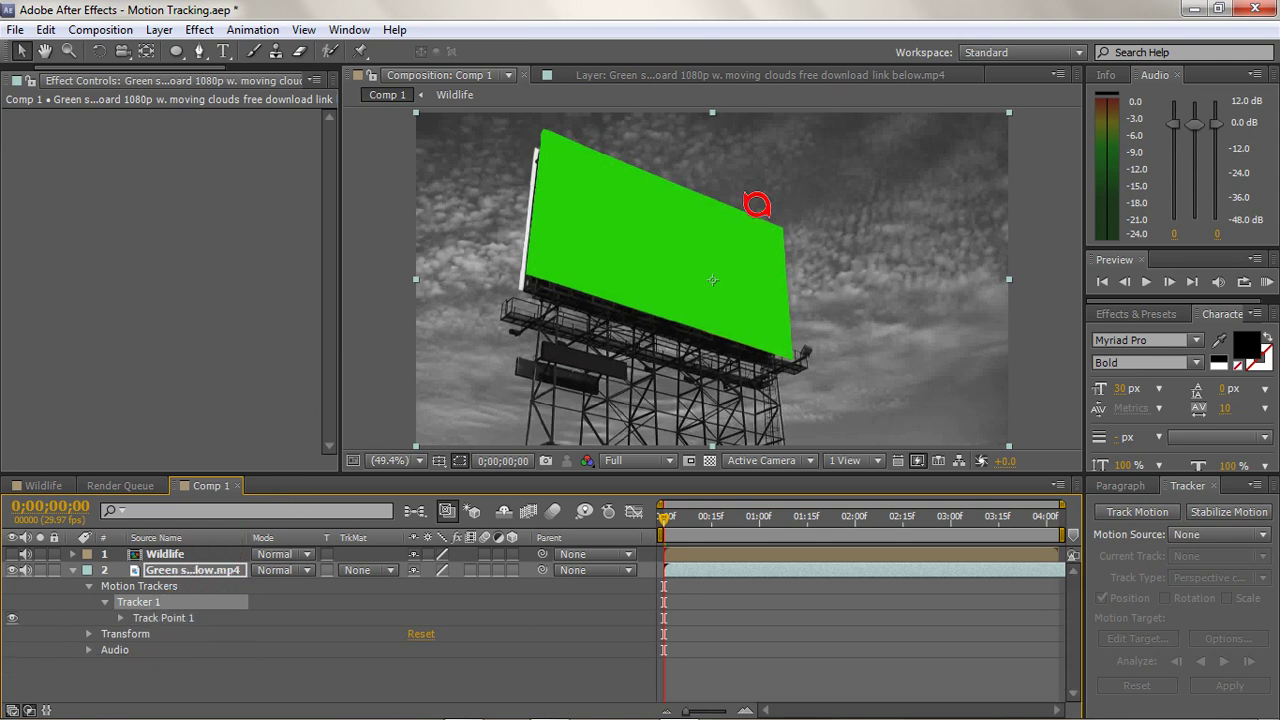
Retarget Tracker 1 to the Wildlife layer and set its track type to Perspective corner pin
left_click(745, 74)
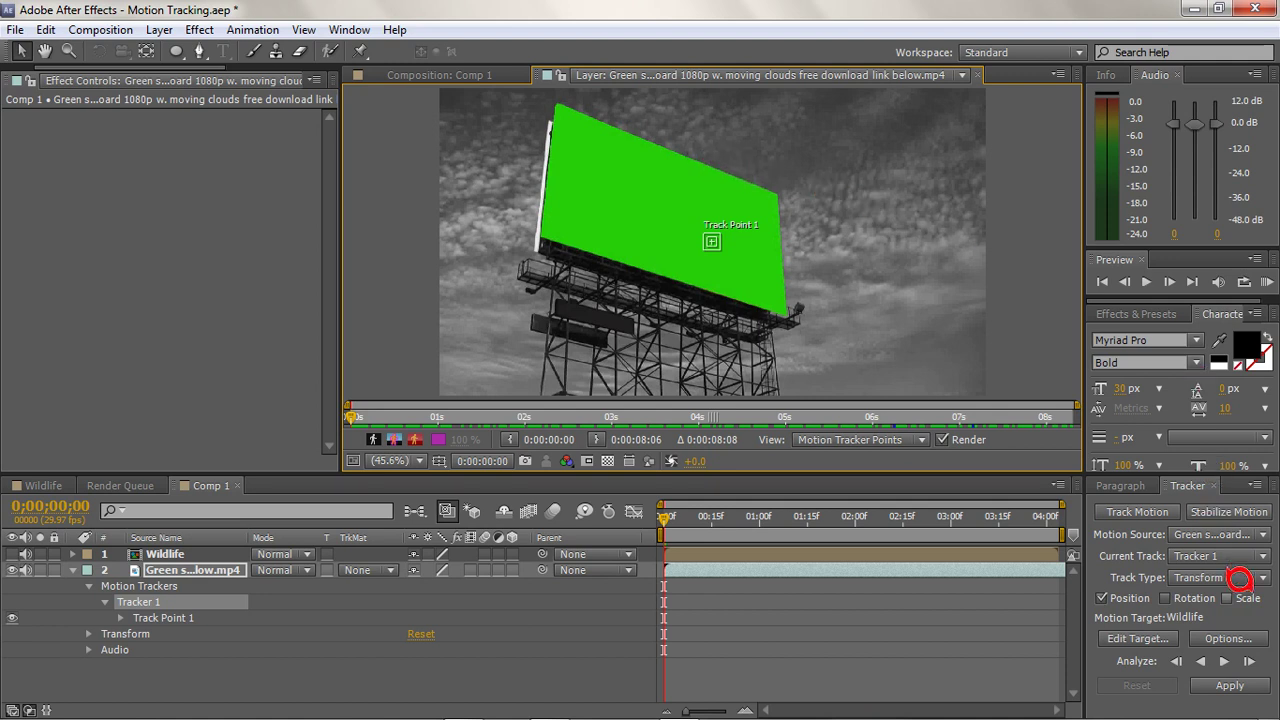
left_click(1228, 557)
left_click(1215, 528)
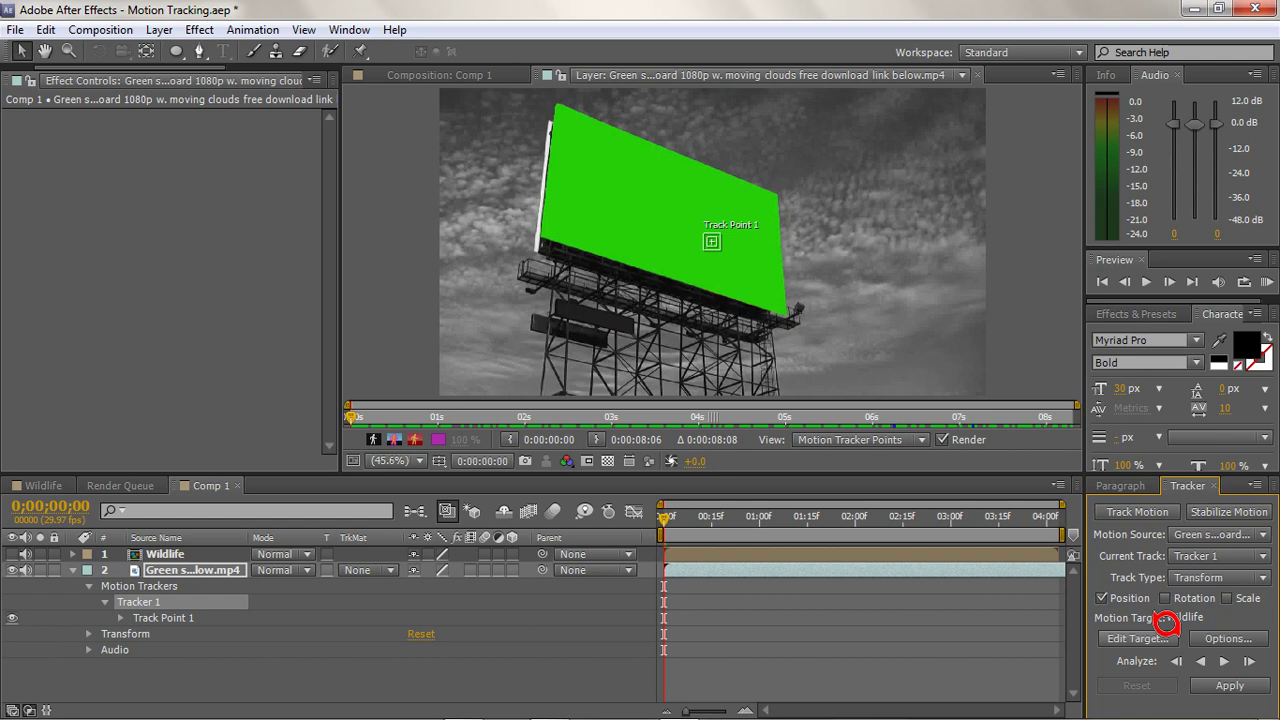
left_click(1166, 634)
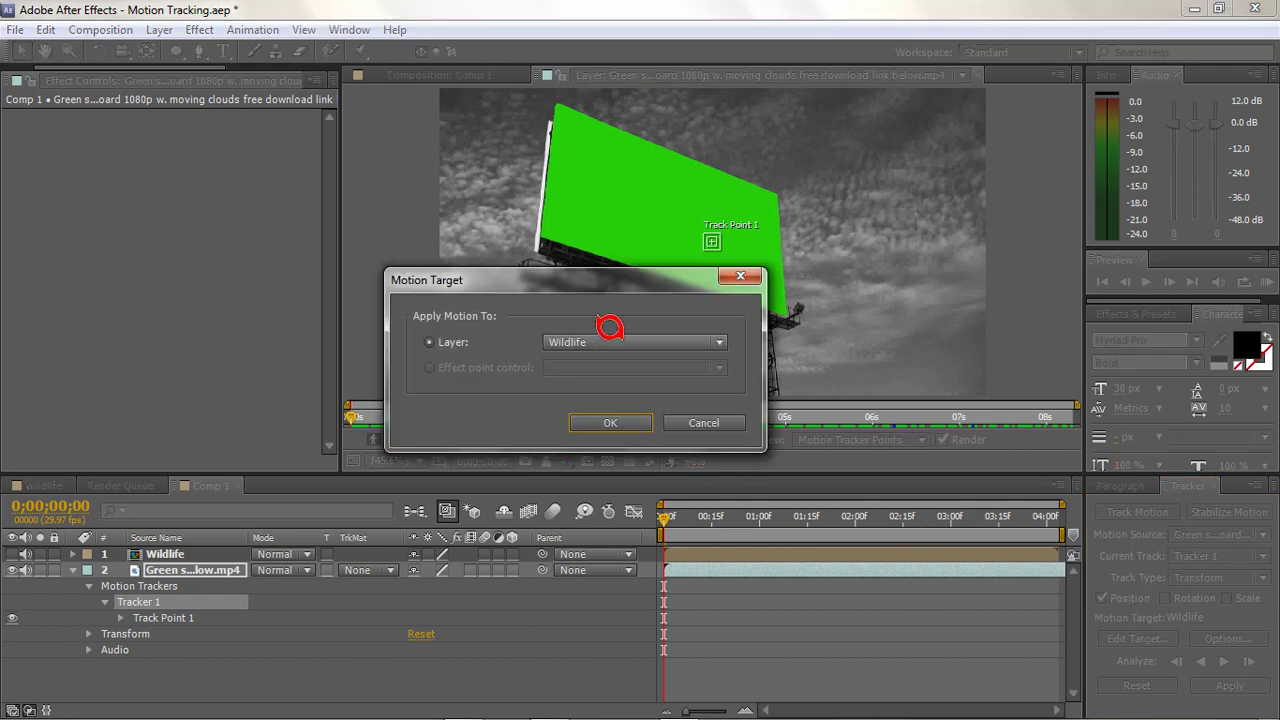
left_click(618, 335)
left_click(646, 365)
key("Return")
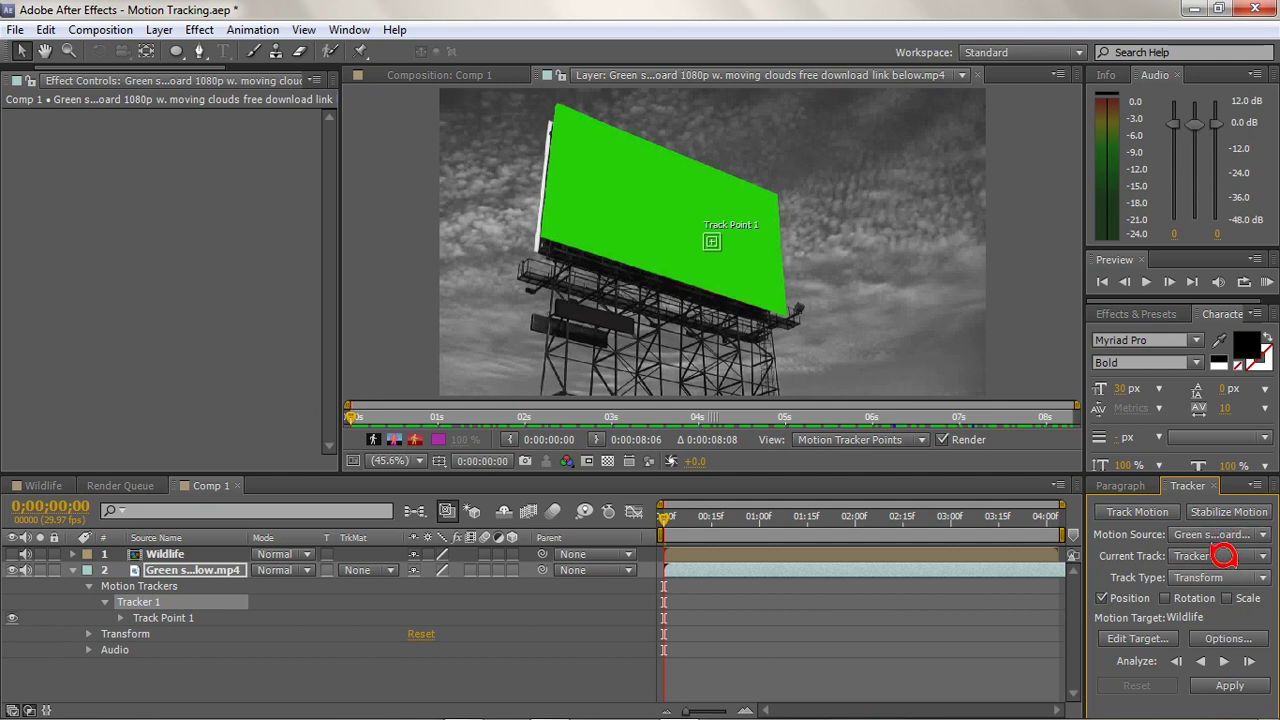
left_click(1237, 568)
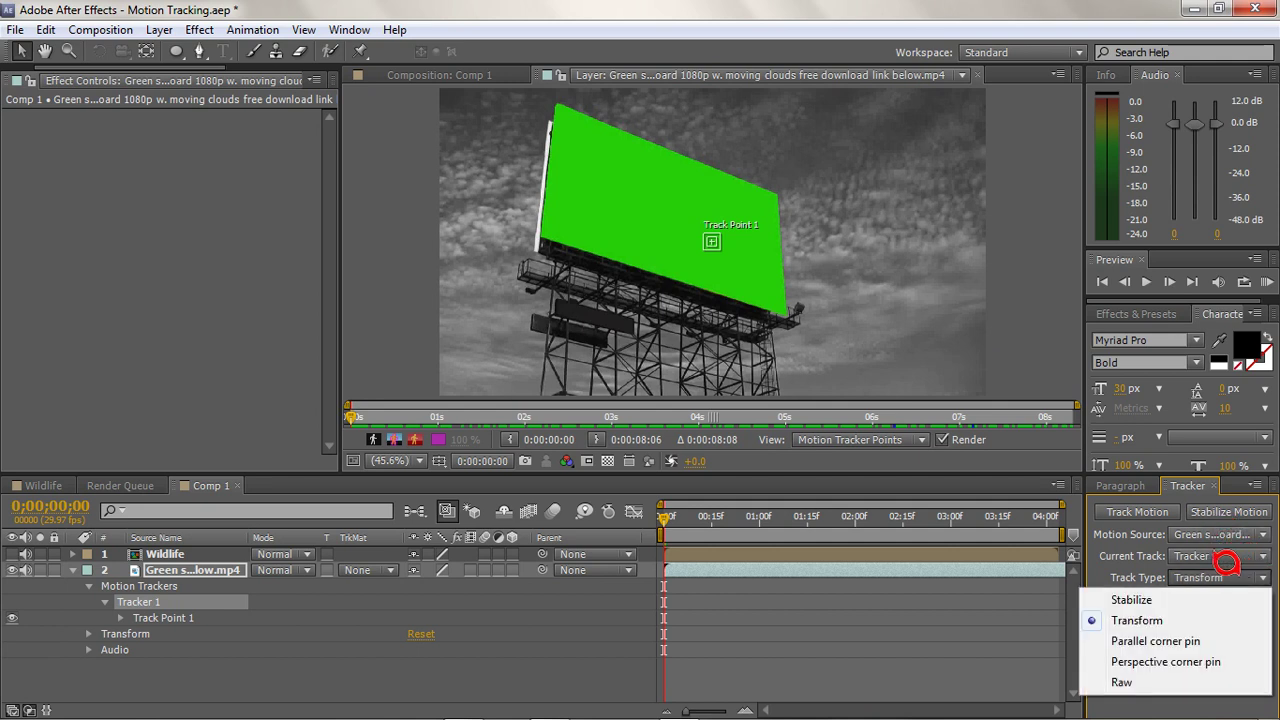
left_click(1165, 661)
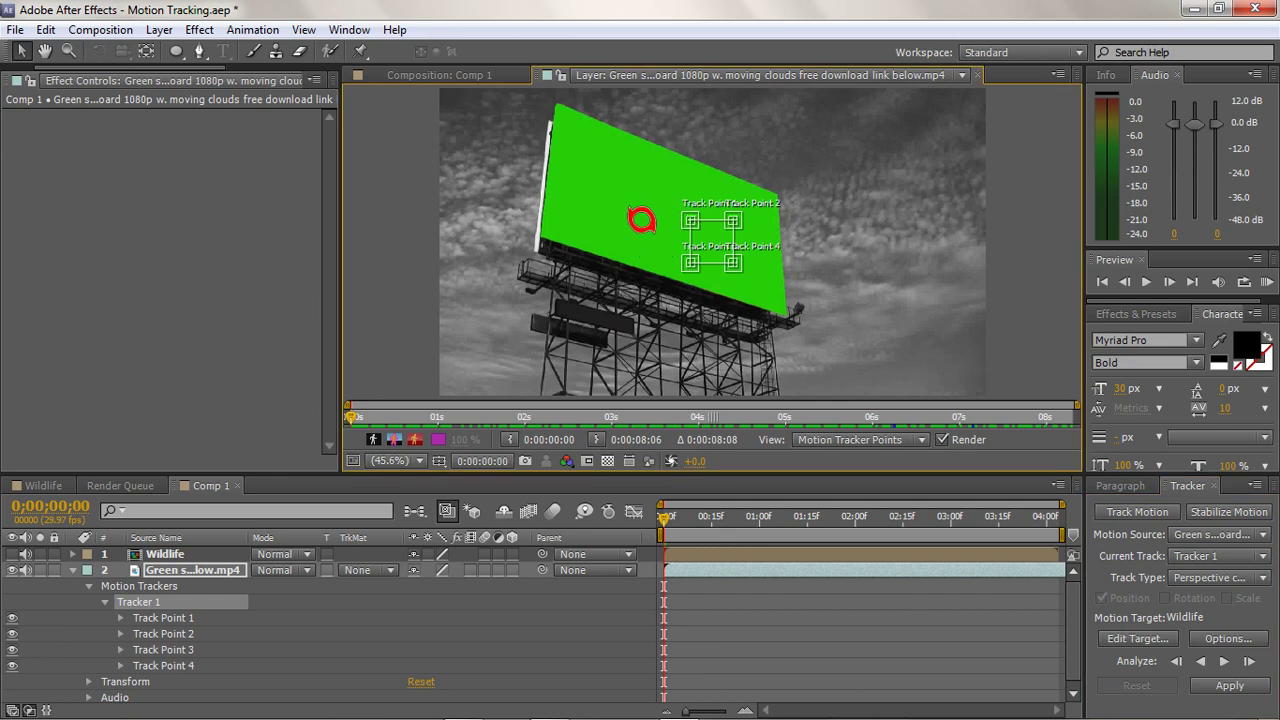
Reposition Track Points 1–4 precisely onto the billboard's four corners in the enlarged Layer panel
key("grave")
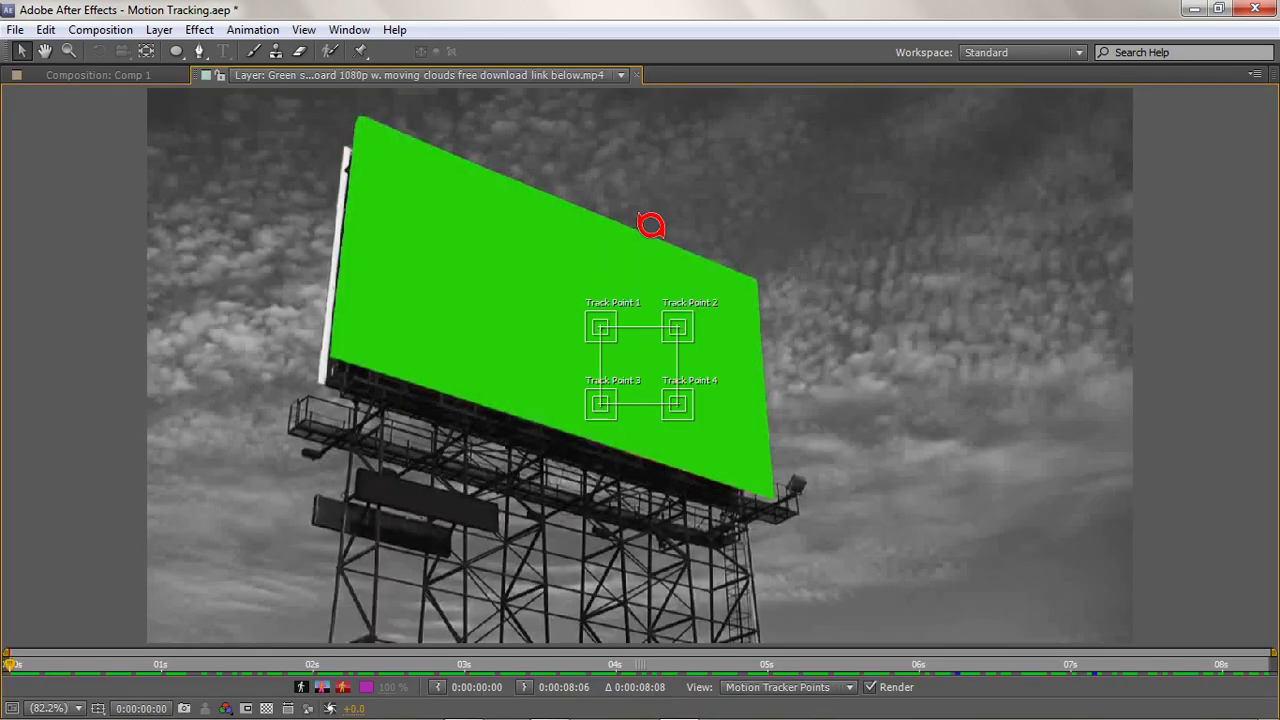
left_click_drag(602, 324, 356, 114)
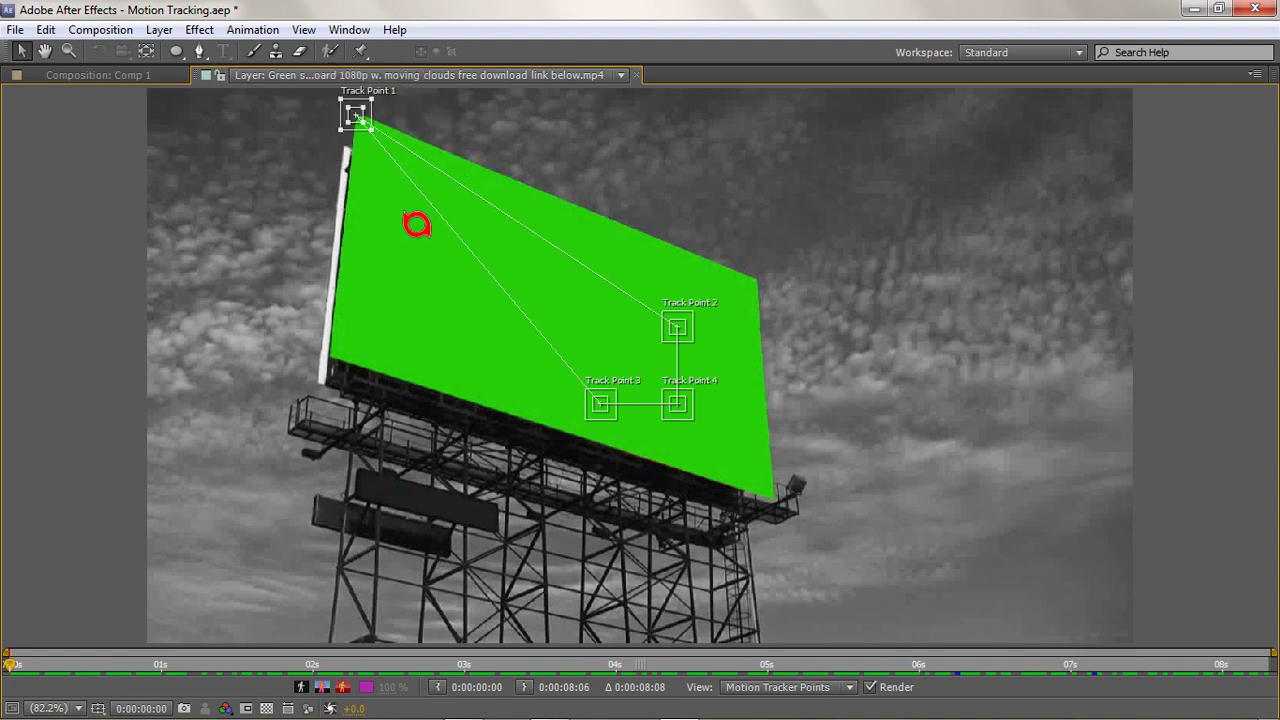
left_click_drag(603, 402, 330, 356)
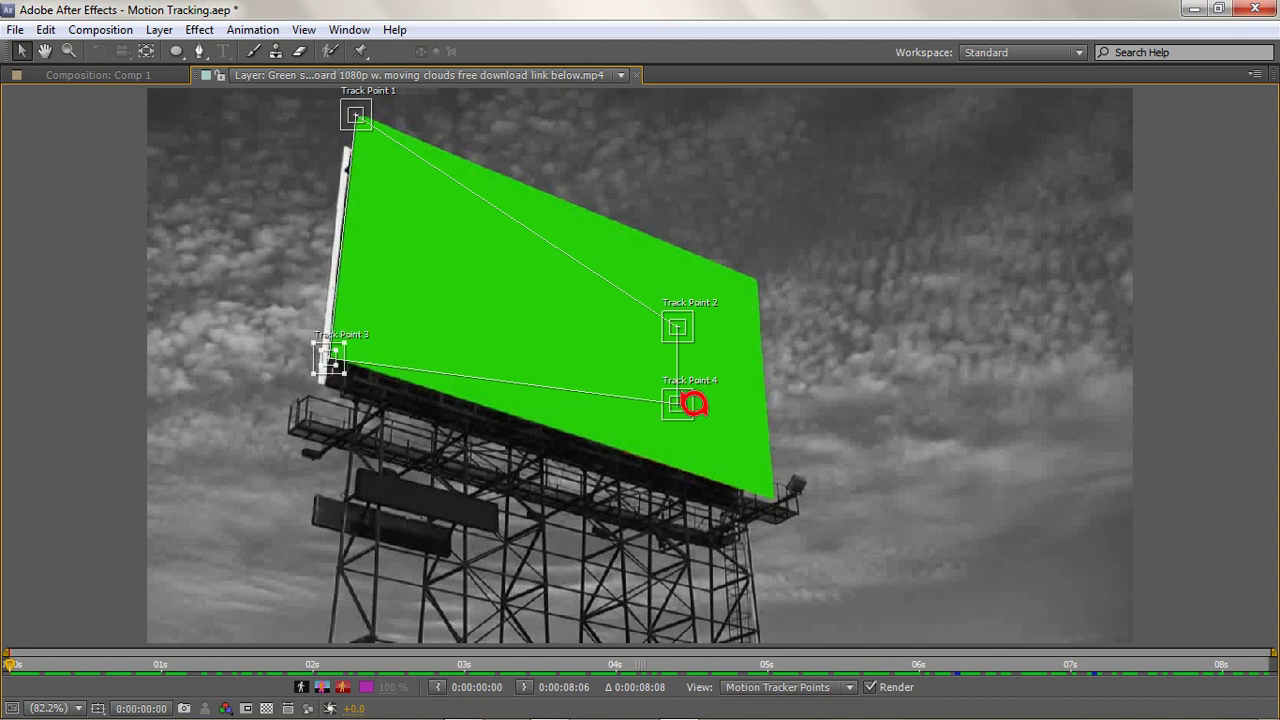
left_click(692, 404)
left_click_drag(682, 402, 777, 497)
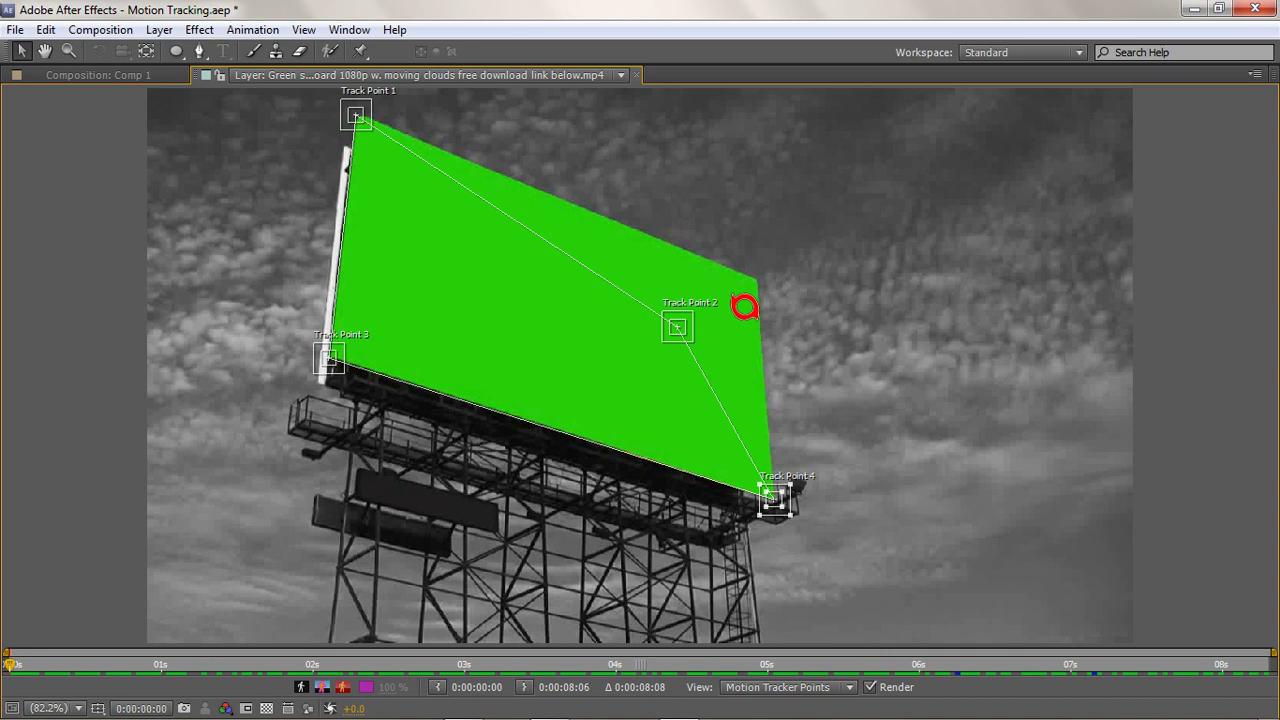
left_click_drag(707, 297, 786, 254)
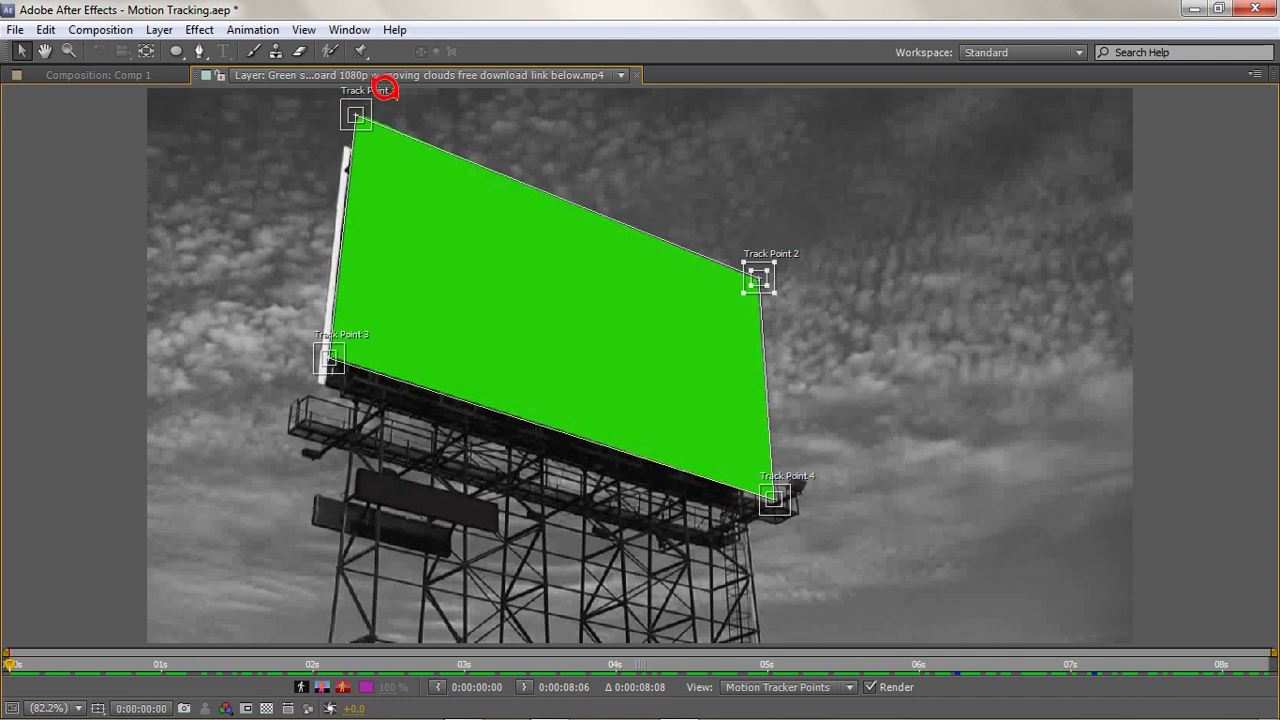
left_click_drag(381, 91, 383, 94)
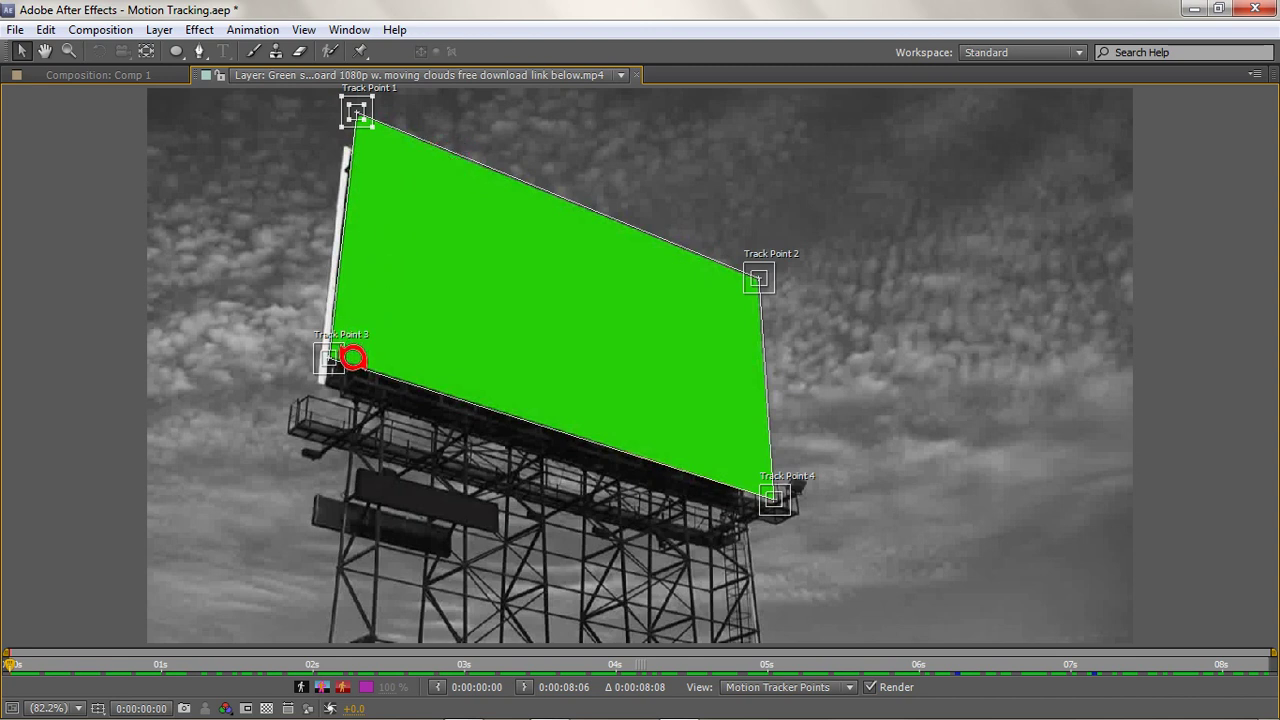
left_click_drag(350, 357, 350, 358)
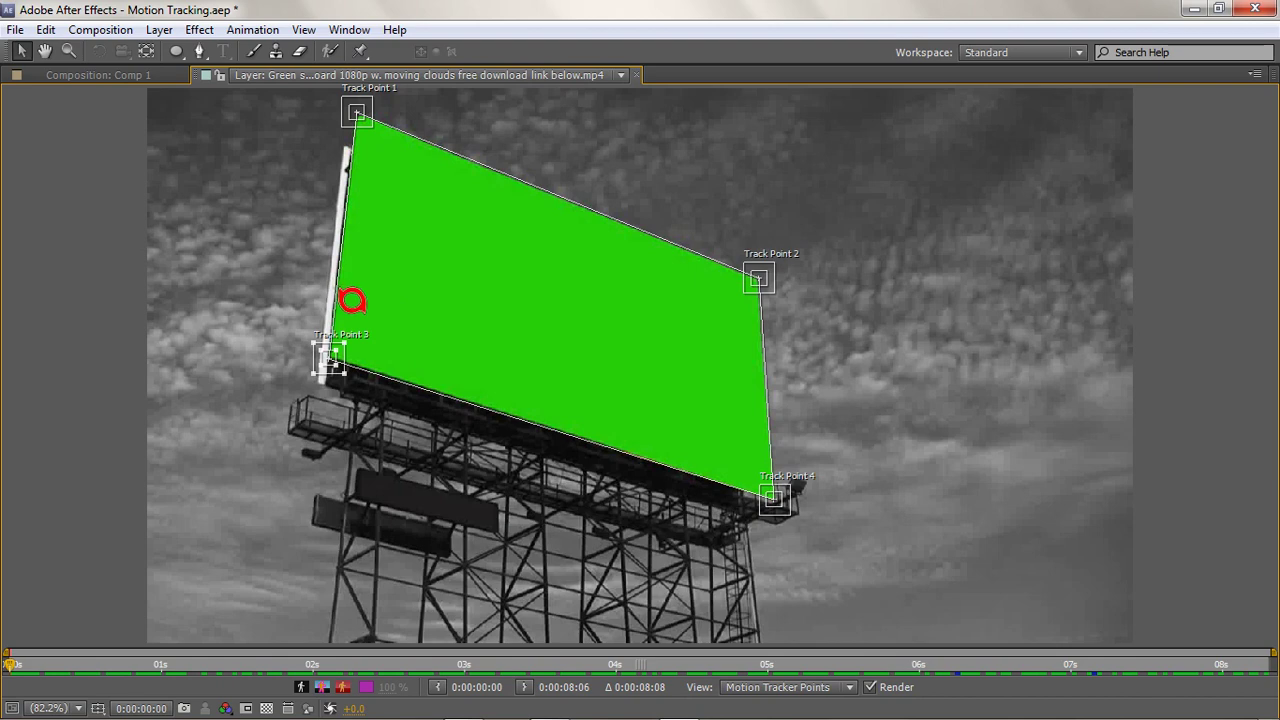
key("grave")
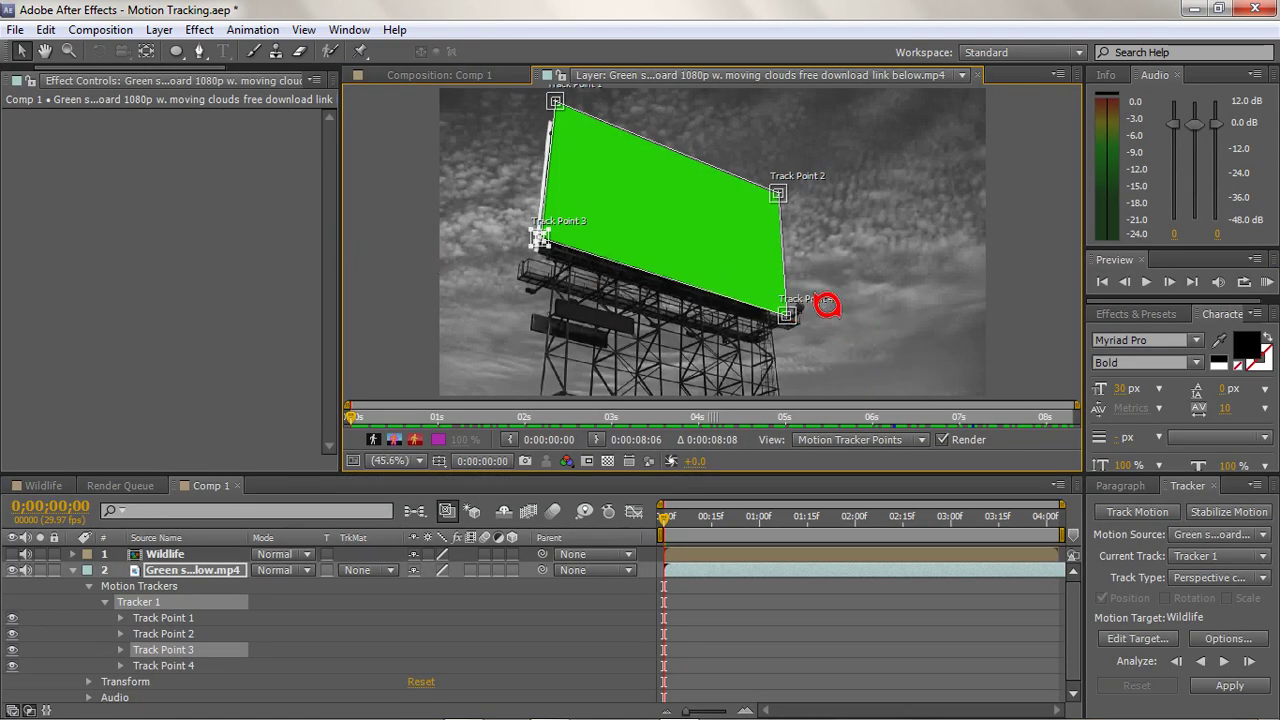
Apply the tracked corners to Wildlife and make the Wildlife layer visible on the billboard
left_click(1133, 632)
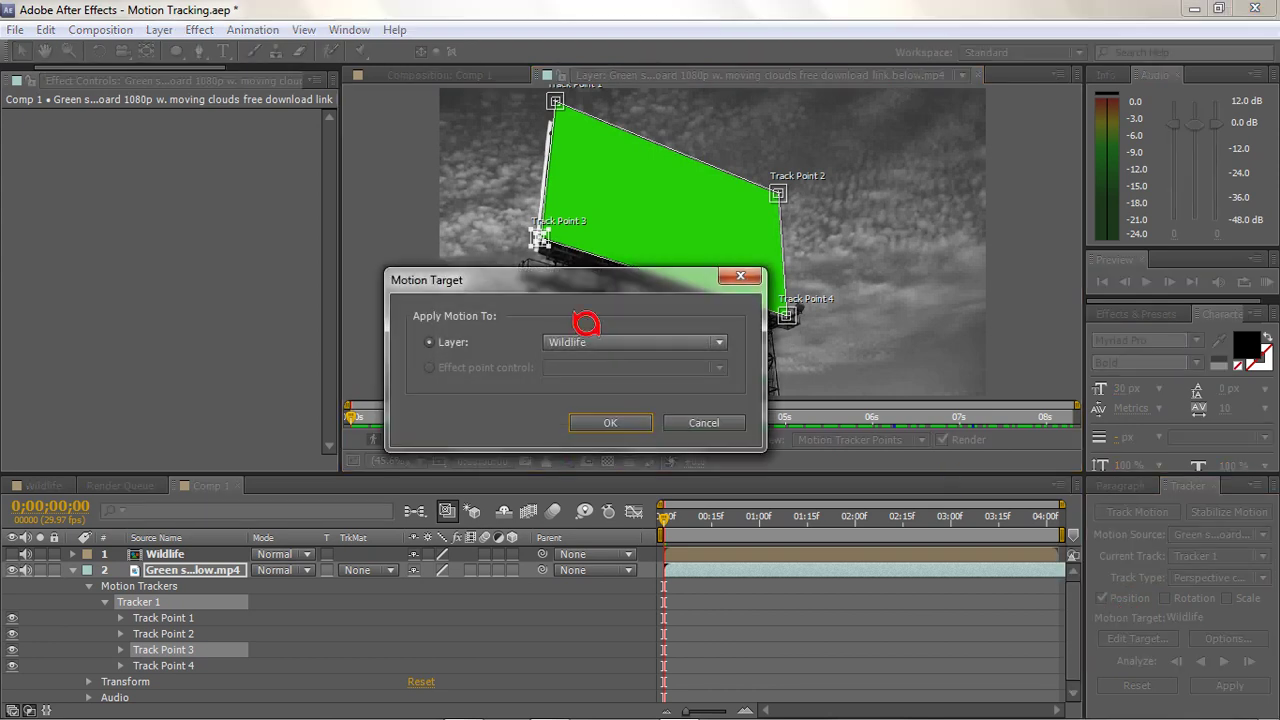
left_click(640, 414)
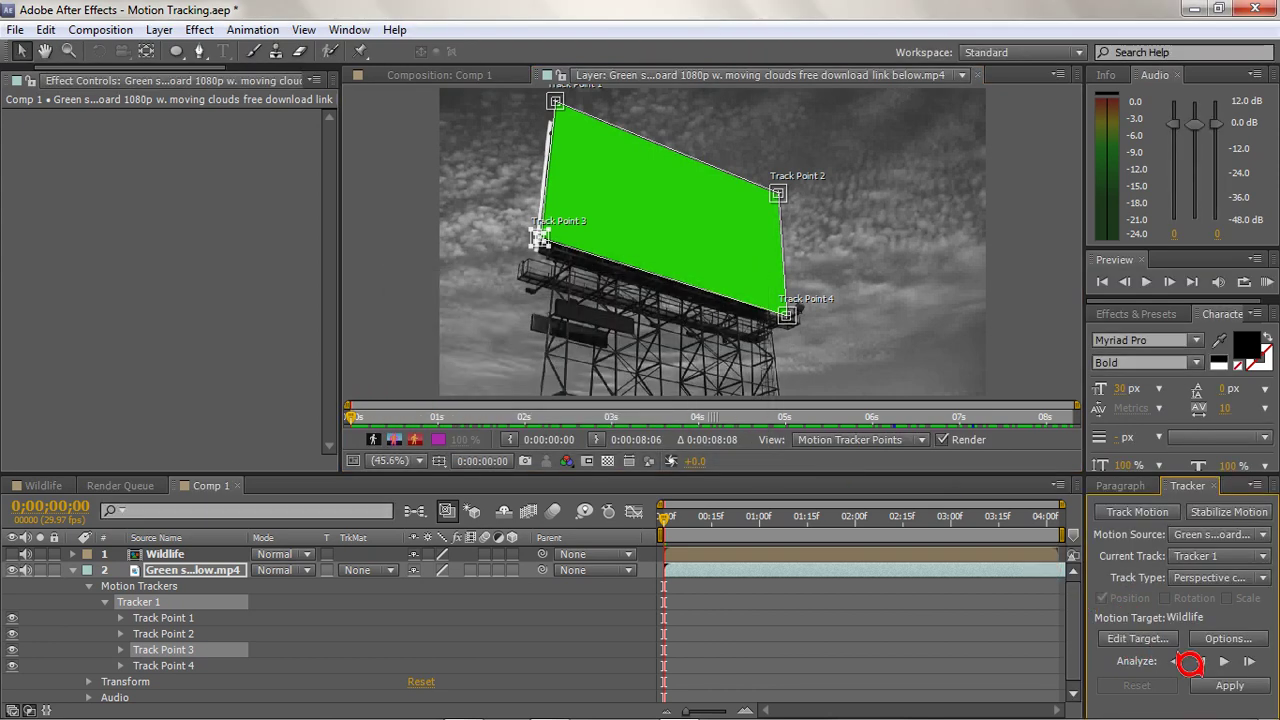
left_click(1232, 686)
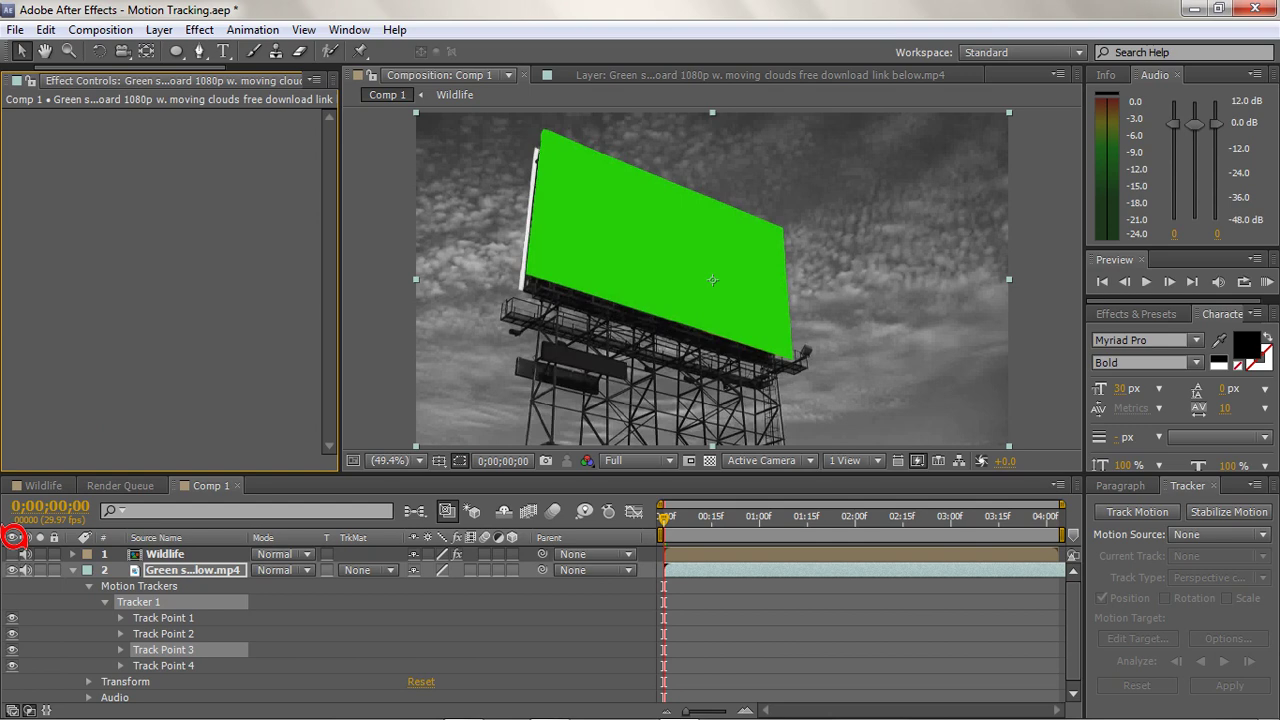
left_click(12, 554)
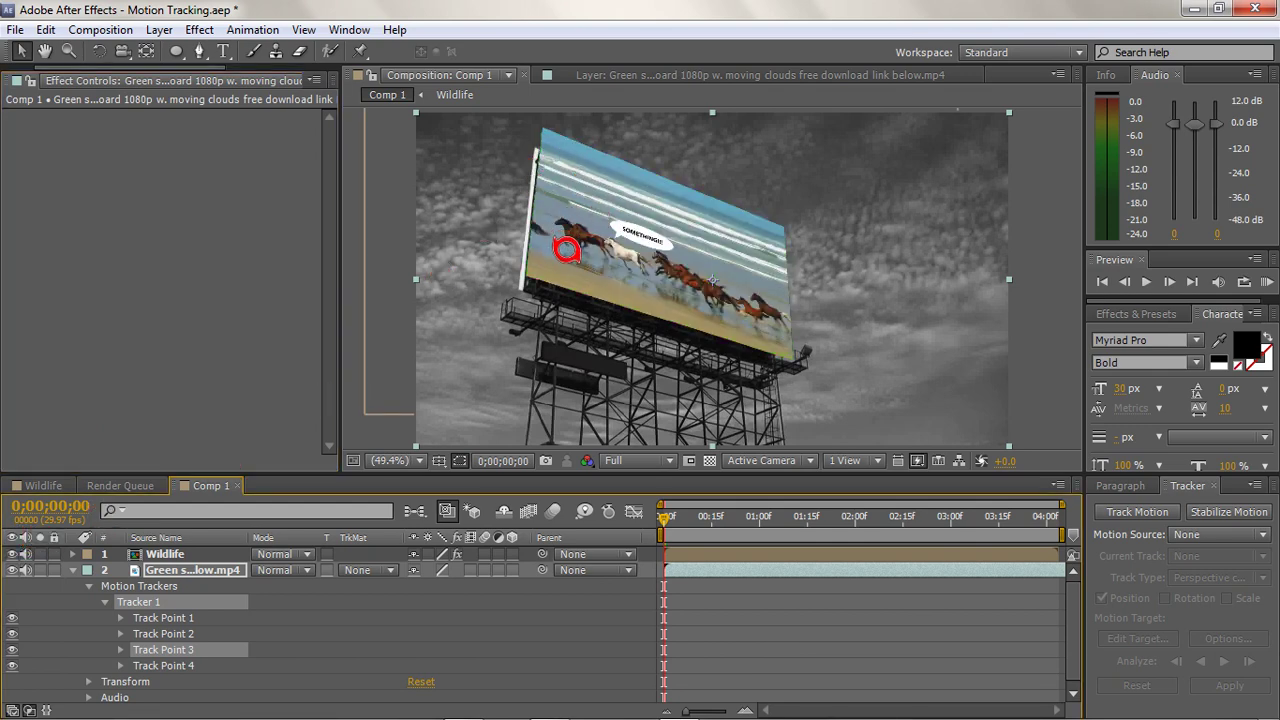
key("grave")
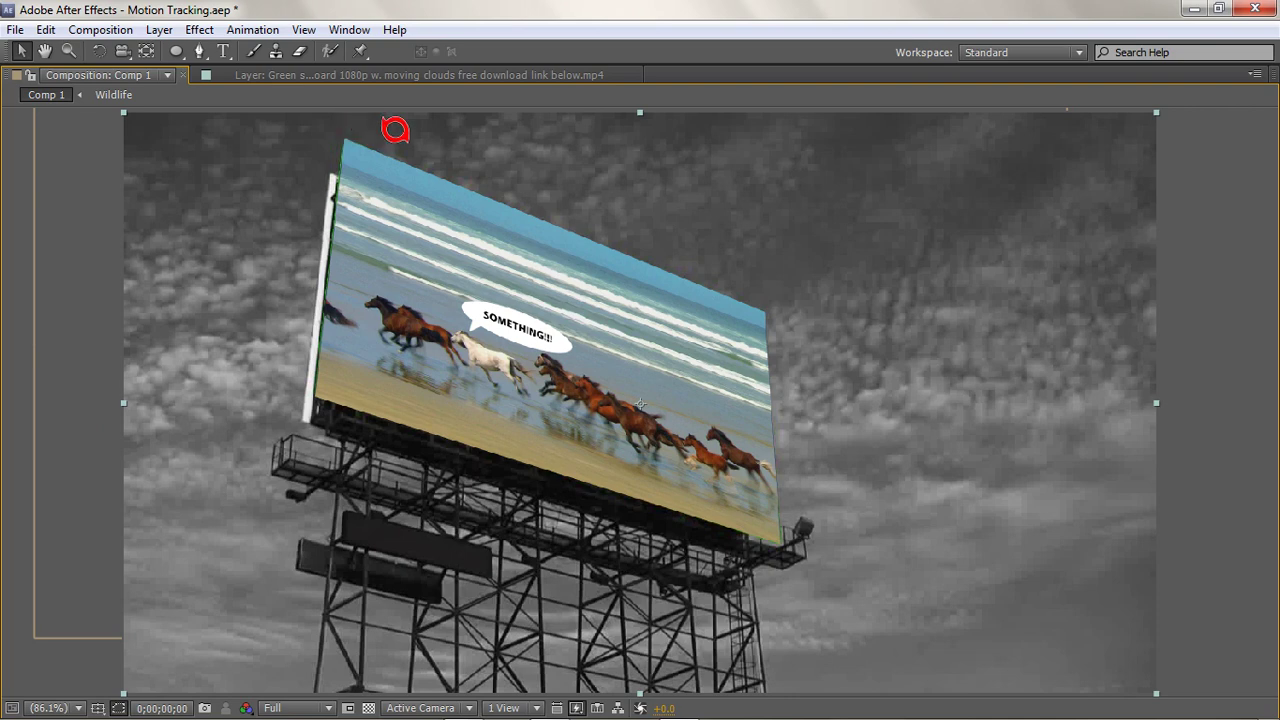
Select the Wildlife layer to reveal its Corner Pin properties in Effect Controls
key("grave")
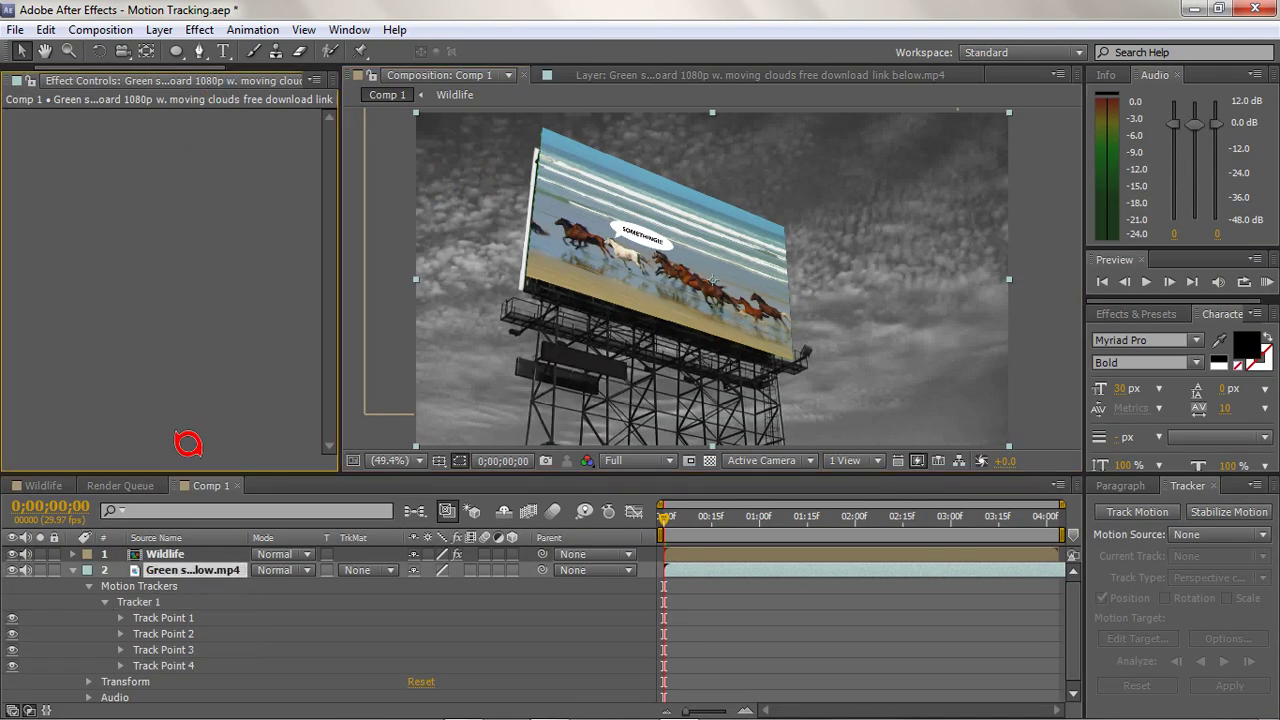
left_click(182, 553)
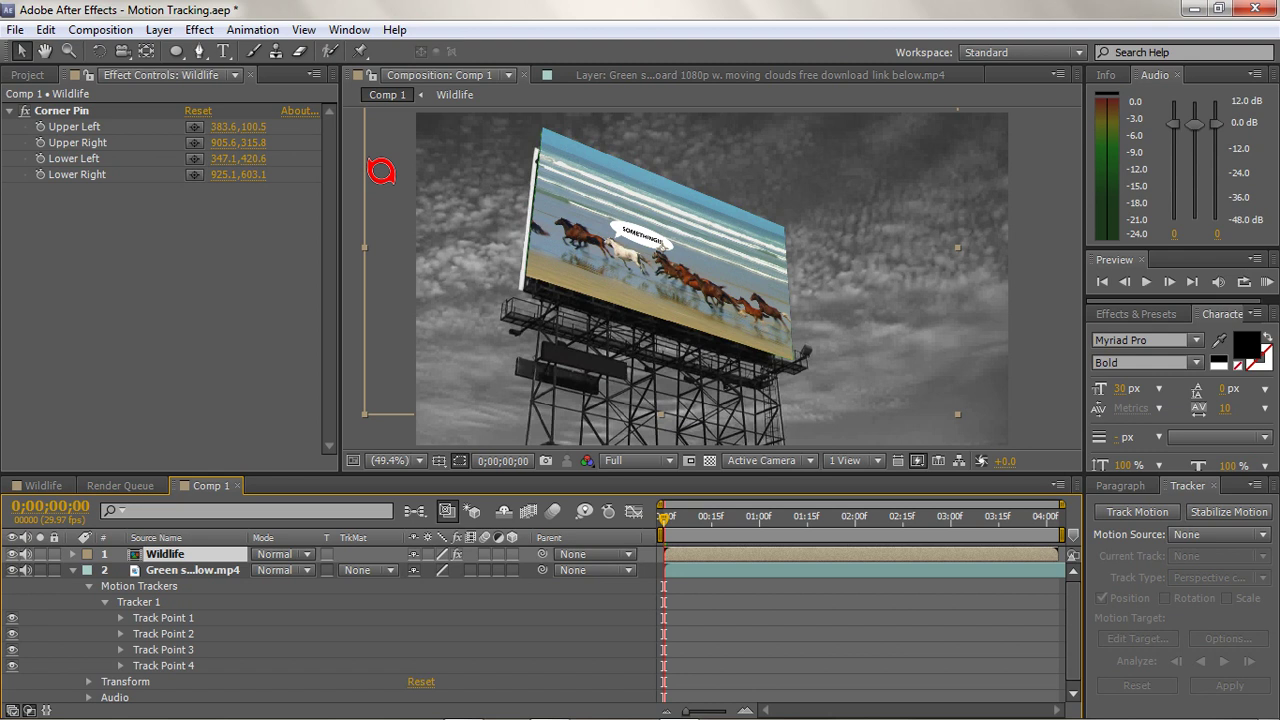
left_click(204, 111)
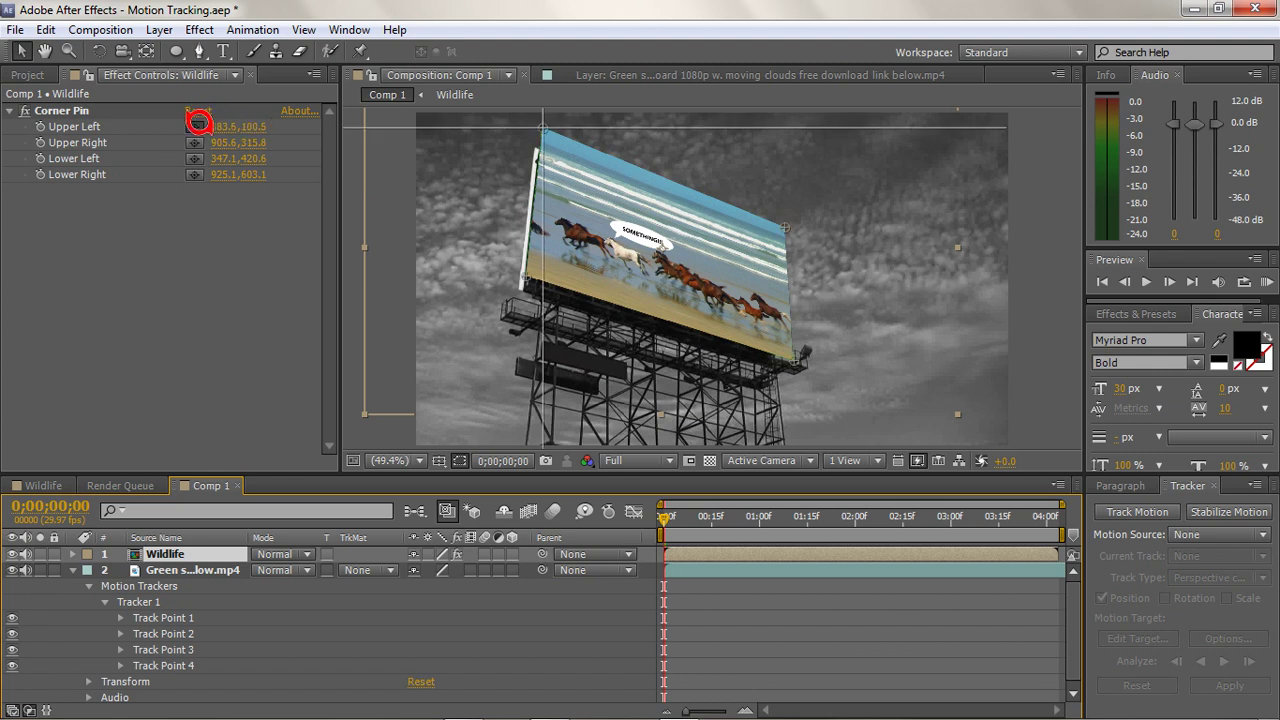
left_click(200, 128)
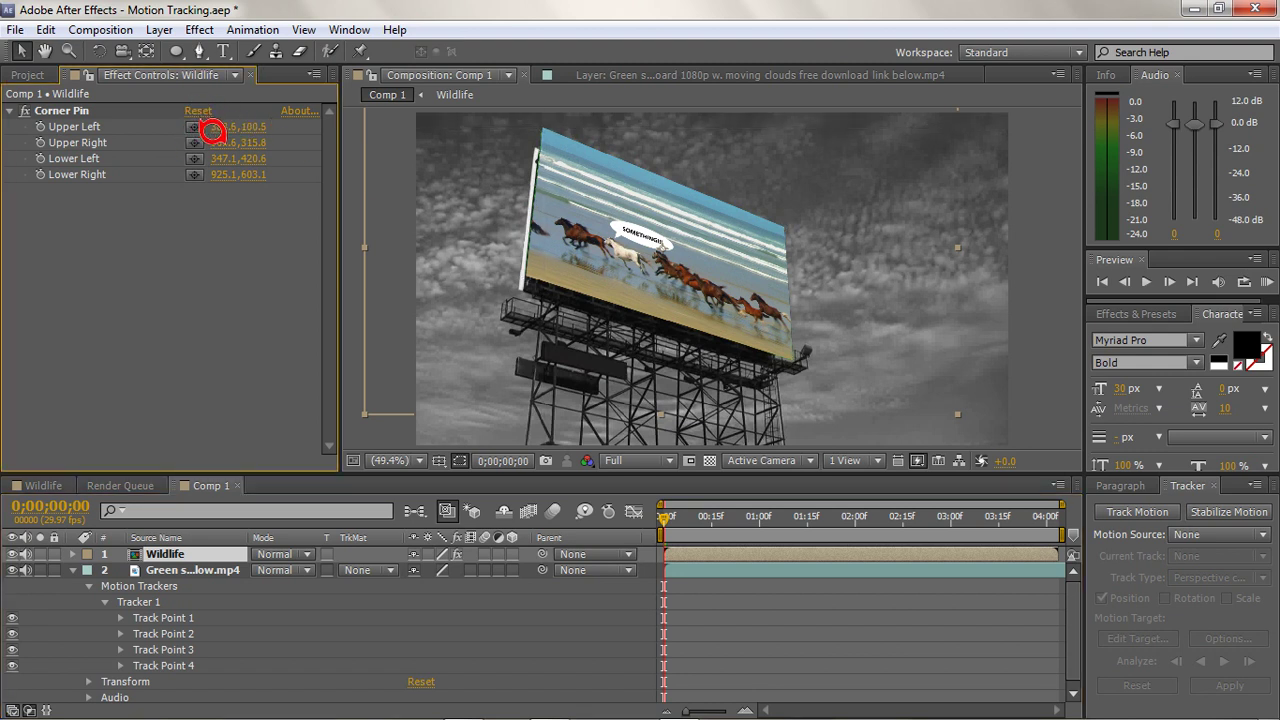
left_click(204, 142)
left_click(214, 152)
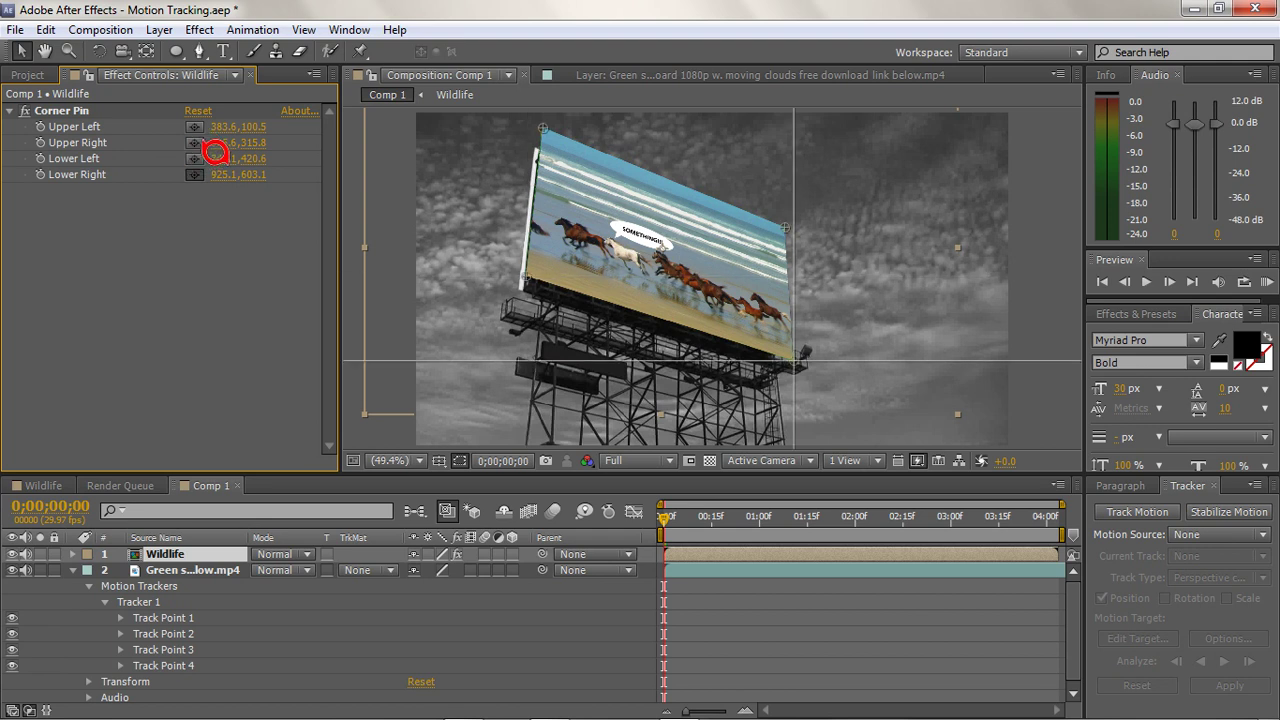
left_click(212, 115)
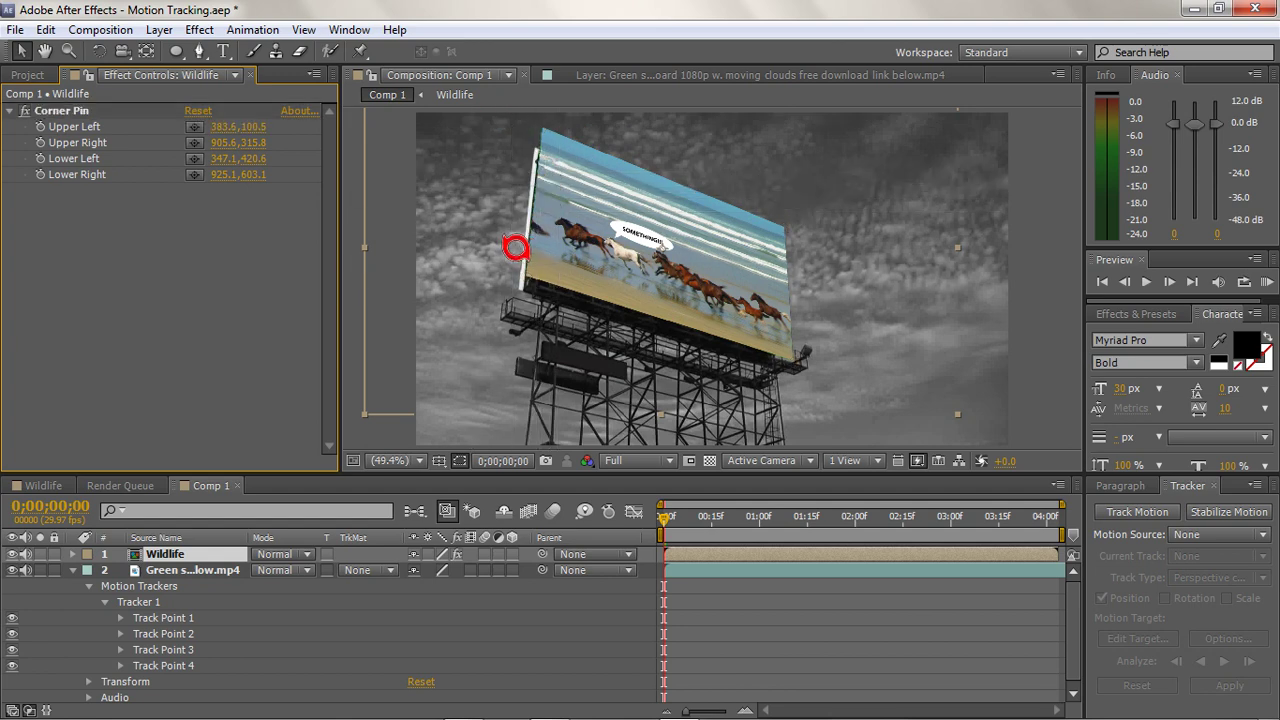
Zoom the composition viewer to 100% magnification
key("grave")
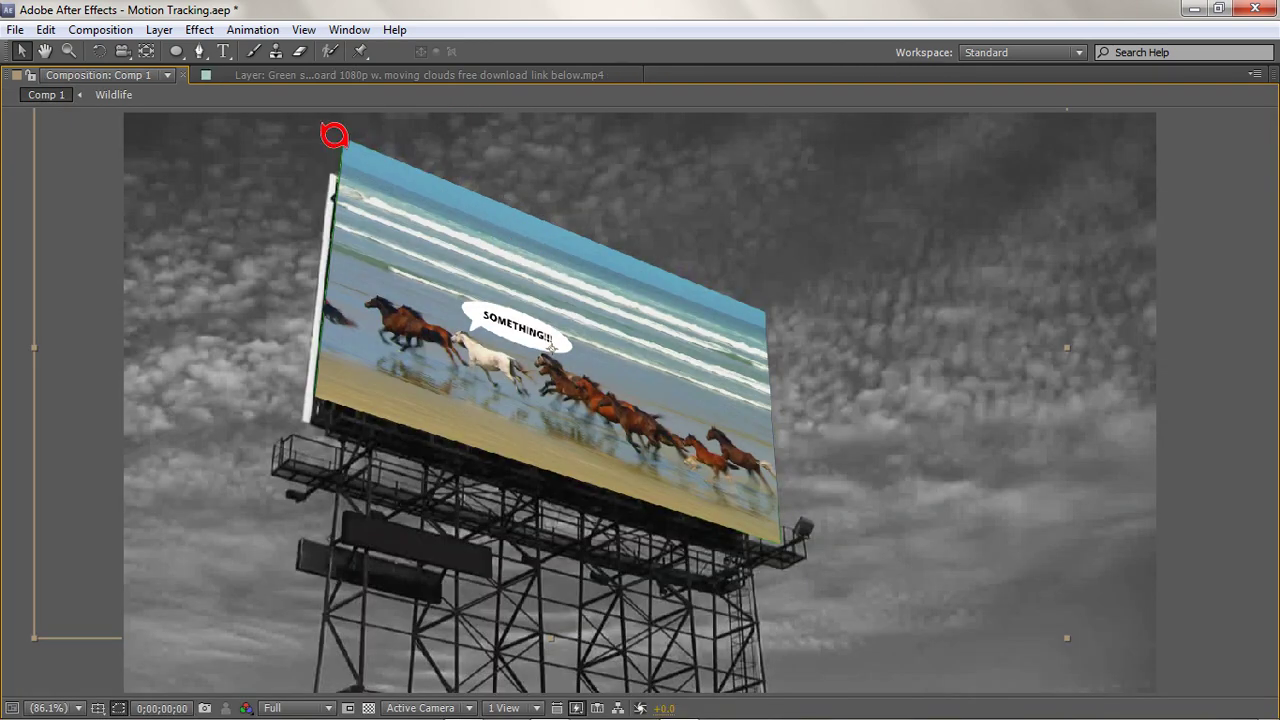
key("grave")
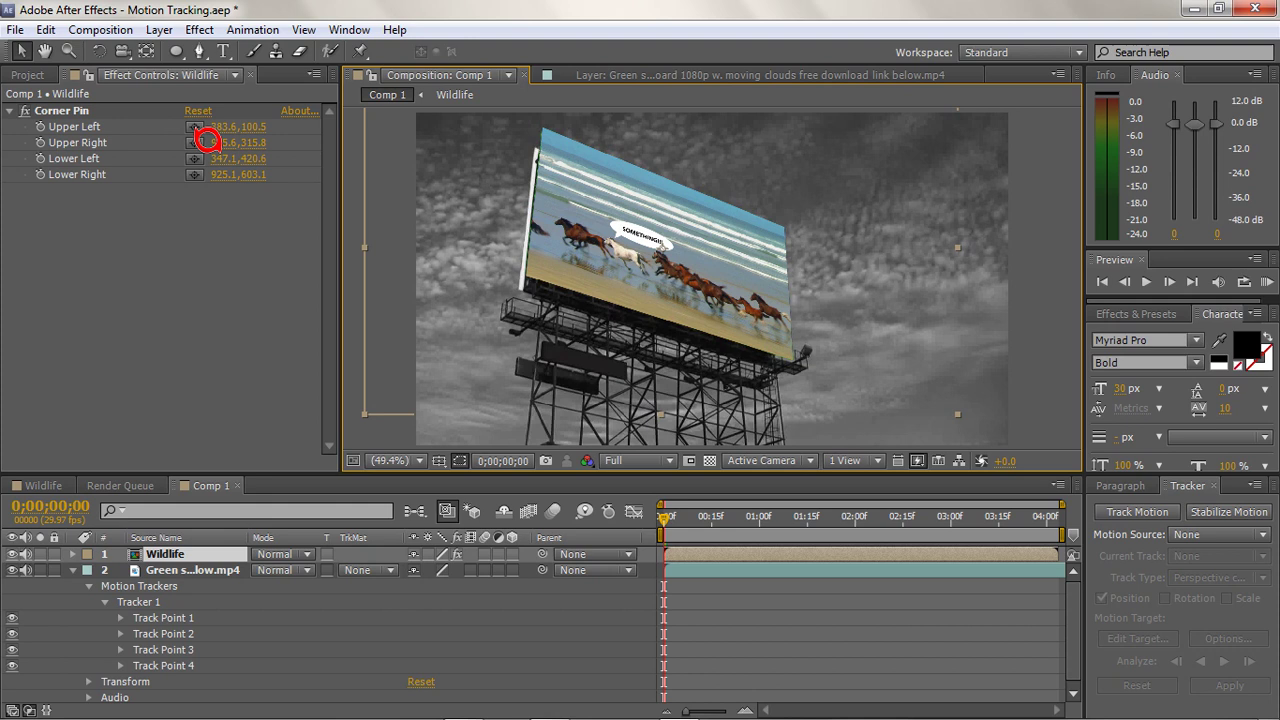
left_click(193, 126)
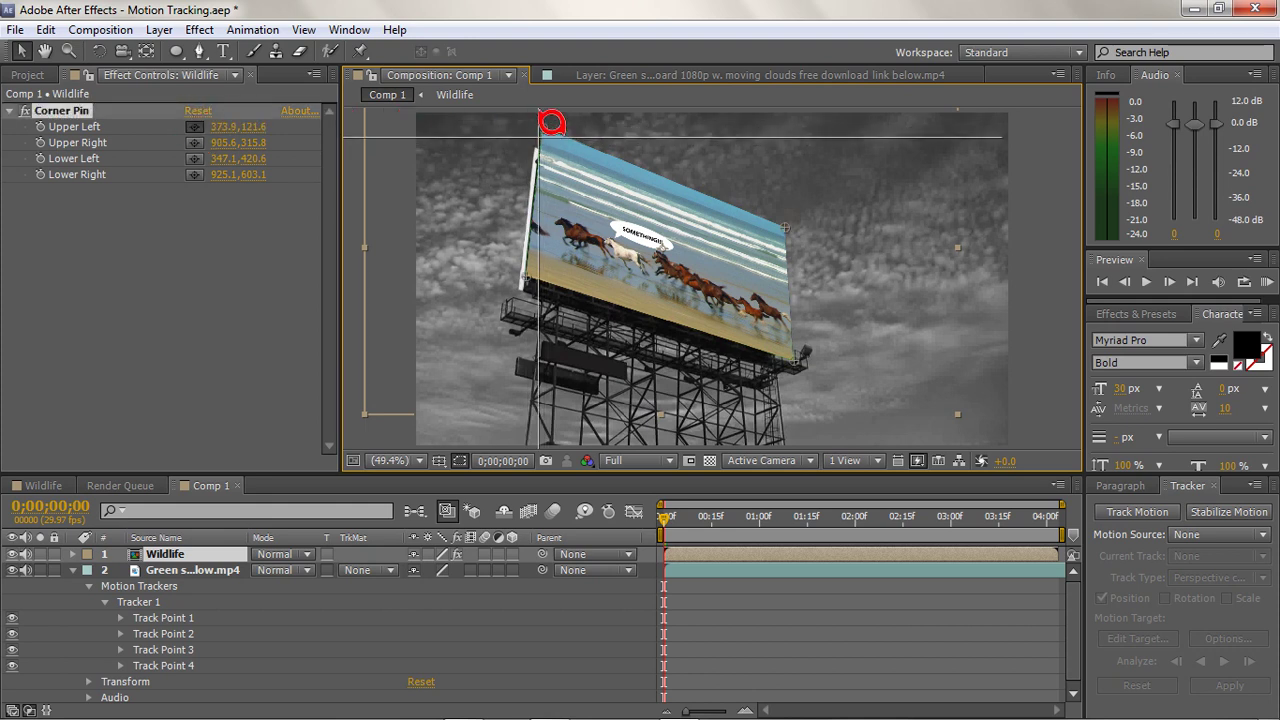
left_click(425, 455)
left_click(425, 455)
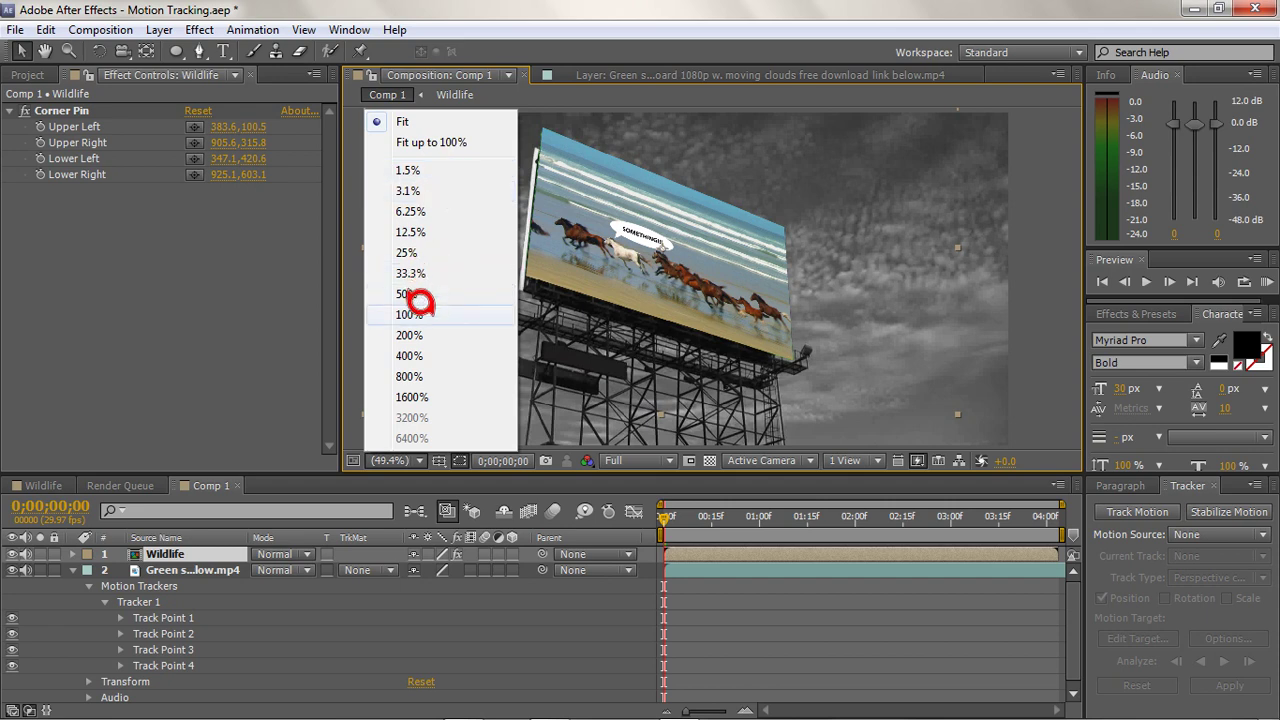
left_click(424, 314)
Pan to the billboard's top-left corner and nudge the Upper Left pin onto it
key("h")
left_click_drag(490, 248, 562, 368)
key("v")
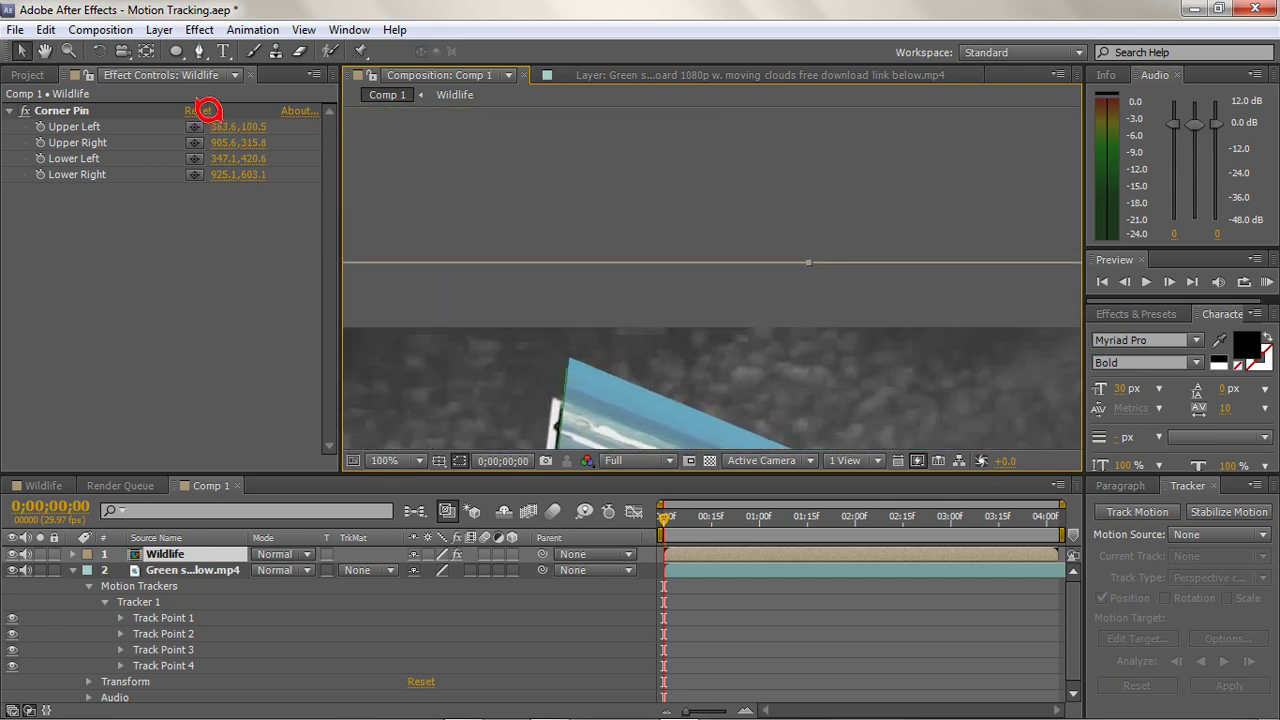
left_click(208, 110)
left_click_drag(569, 356, 566, 352)
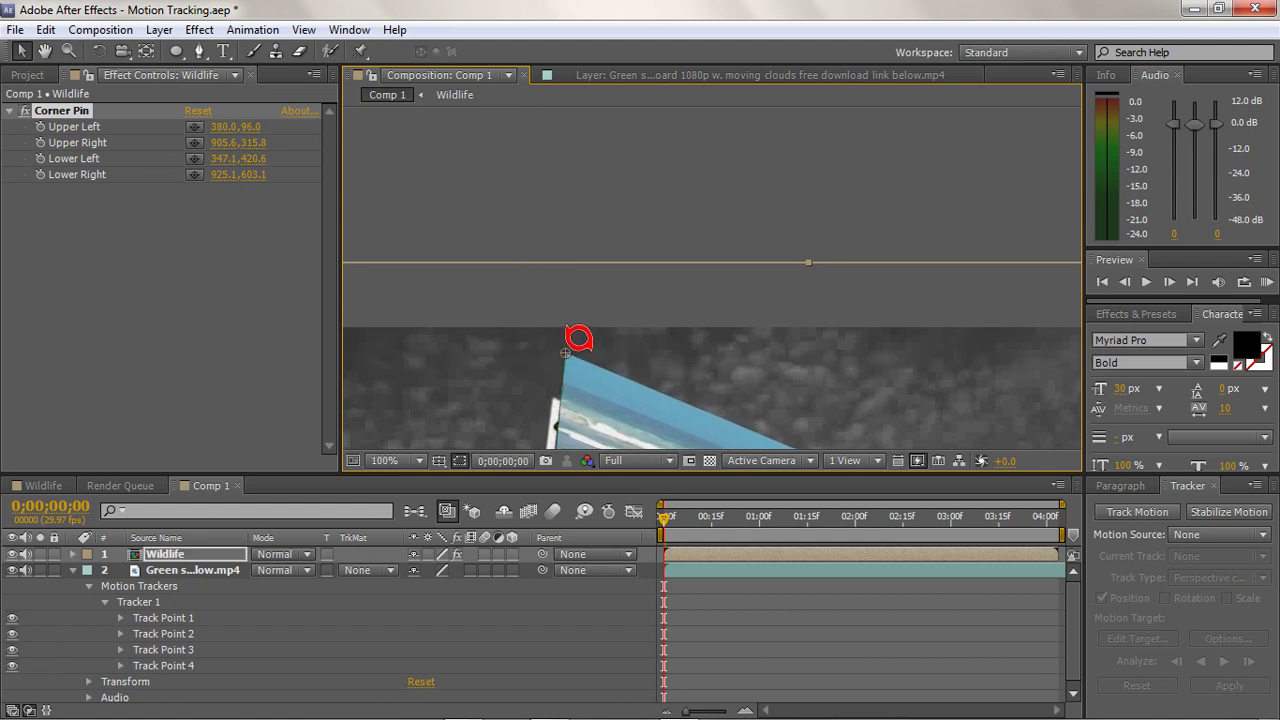
Move the Lower Right pin onto the billboard corner (927.1,605.1) and check the alignment
key("h")
left_click_drag(735, 371, 674, 263)
key("v")
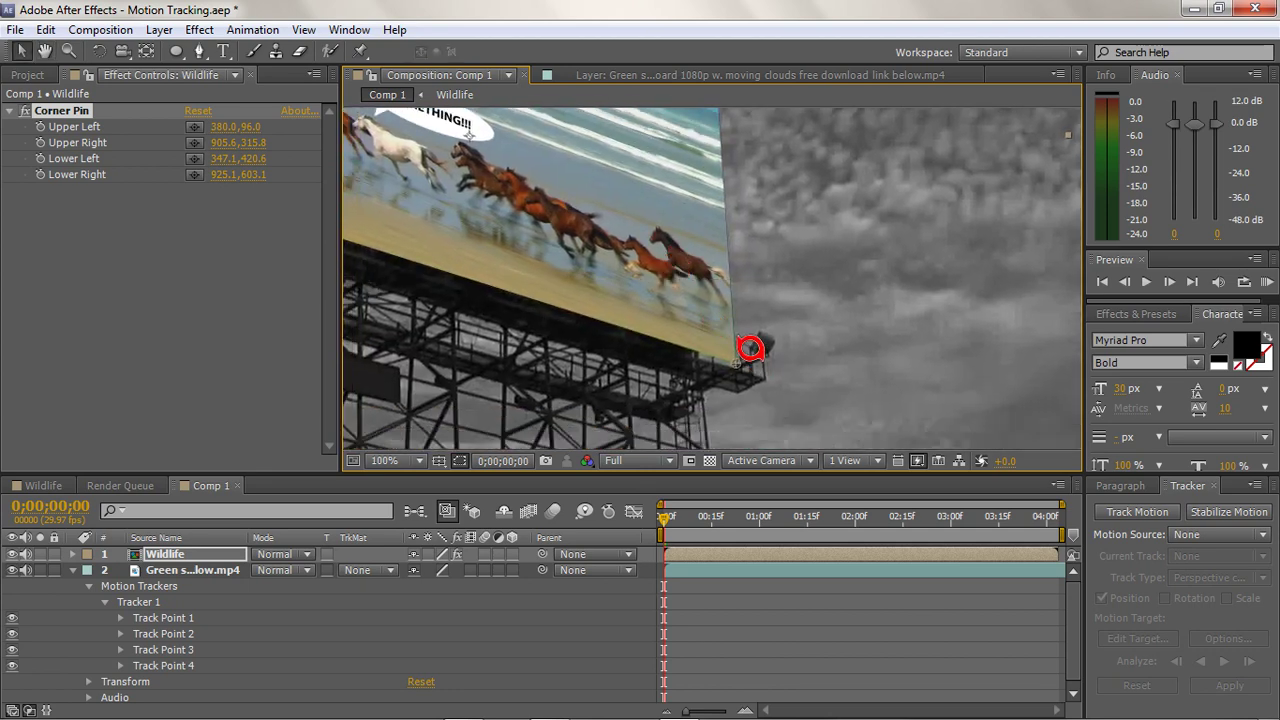
left_click_drag(748, 348, 750, 350)
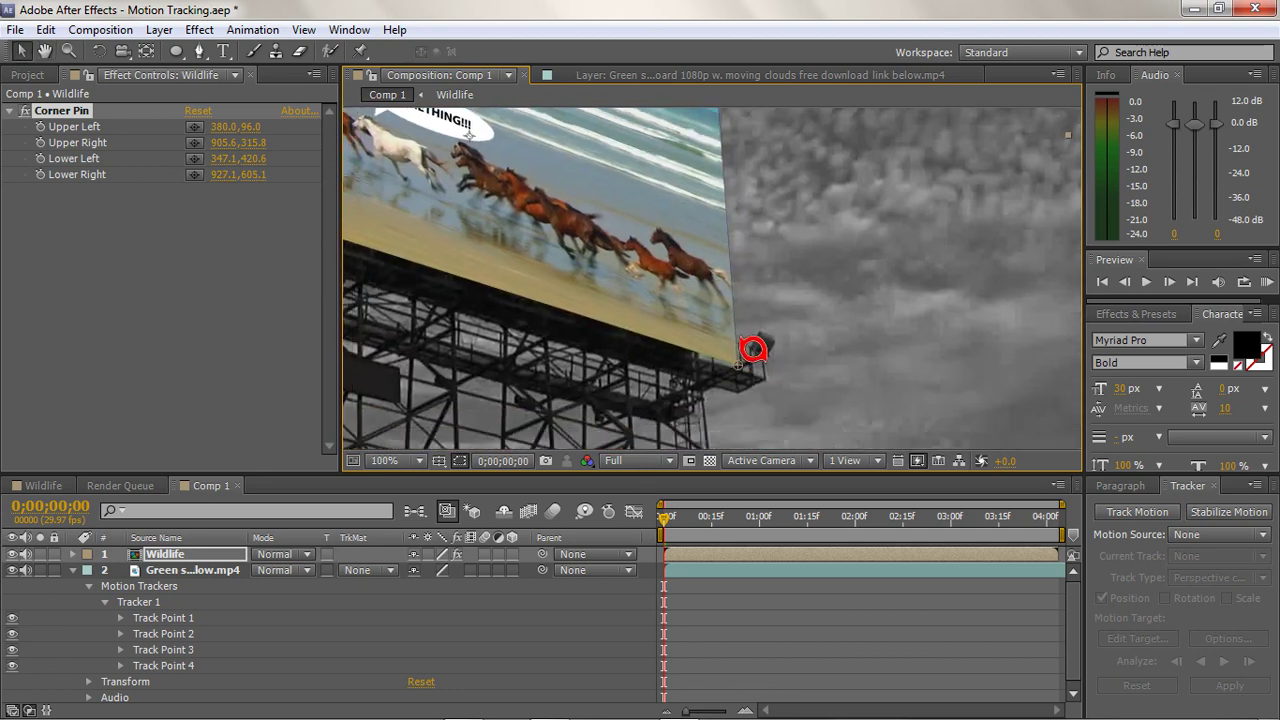
left_click_drag(571, 343, 791, 386)
left_click_drag(516, 355, 614, 366)
left_click_drag(547, 316, 653, 418)
left_click_drag(516, 383, 496, 431)
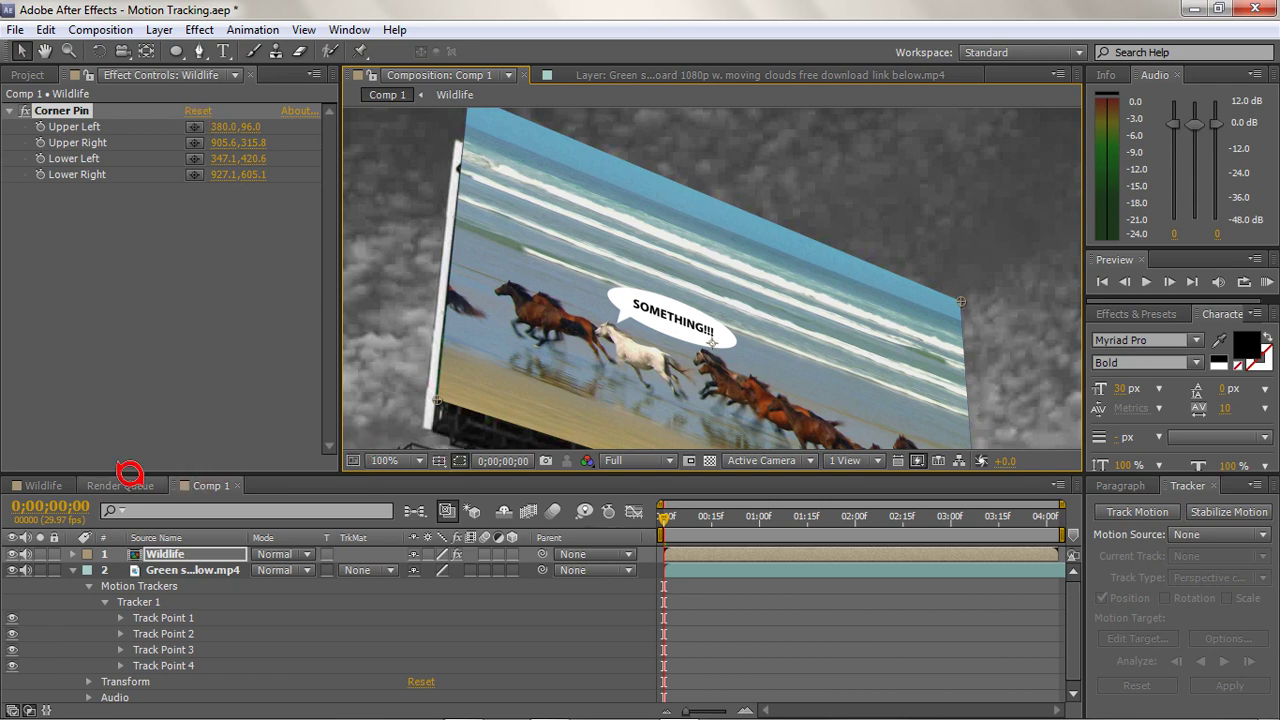
Fit the comp in the viewer and scrub through the clip to check the pinned horses
left_click(388, 460)
left_click(463, 130)
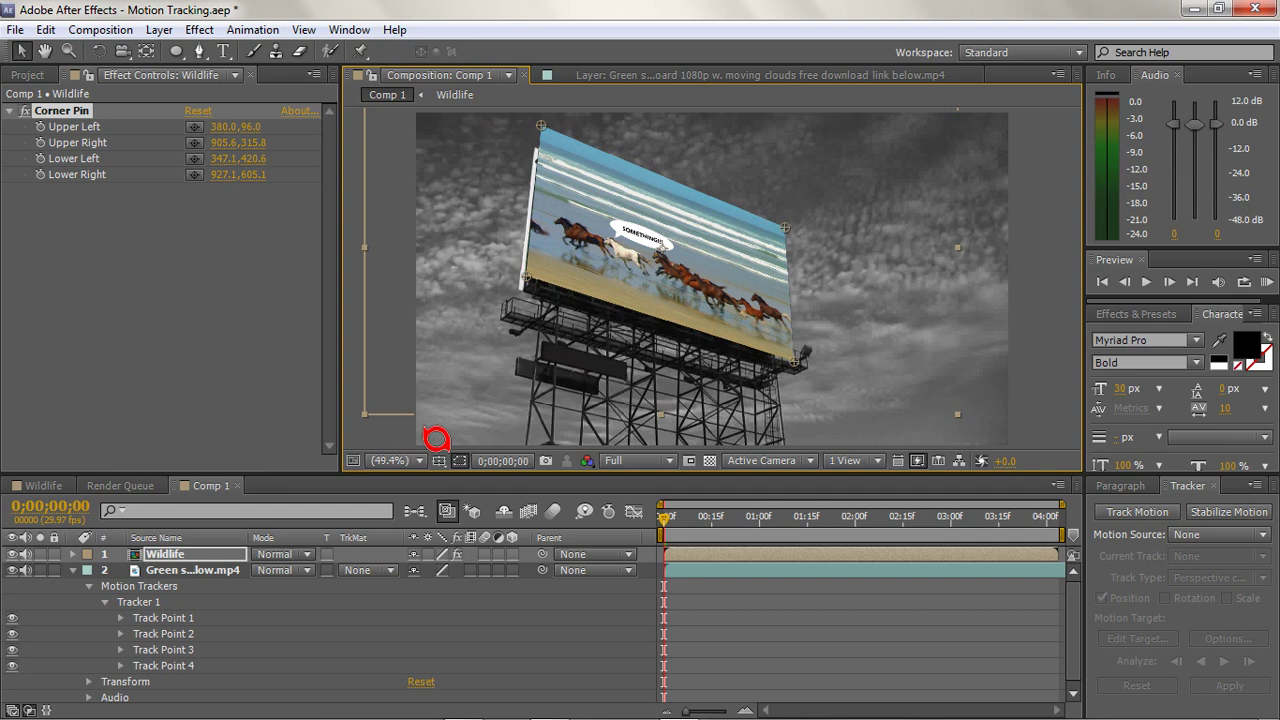
left_click_drag(359, 302, 403, 309)
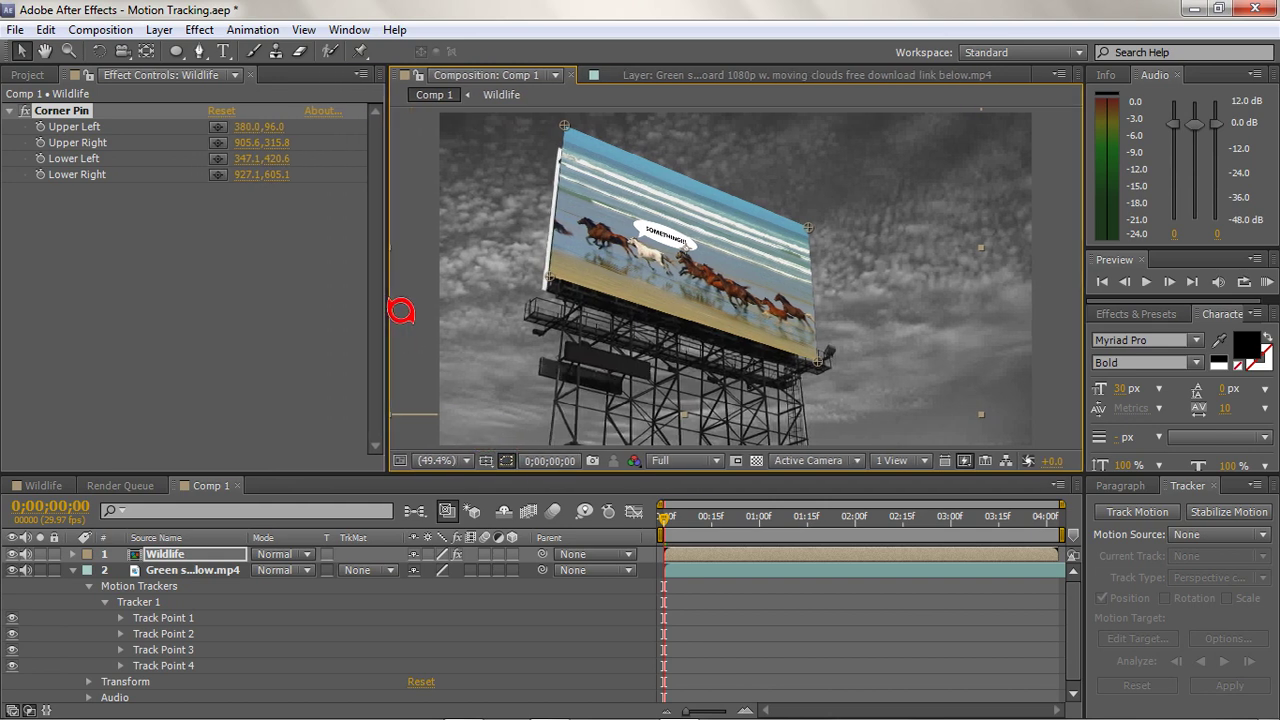
left_click(697, 501)
left_click_drag(697, 501, 743, 490)
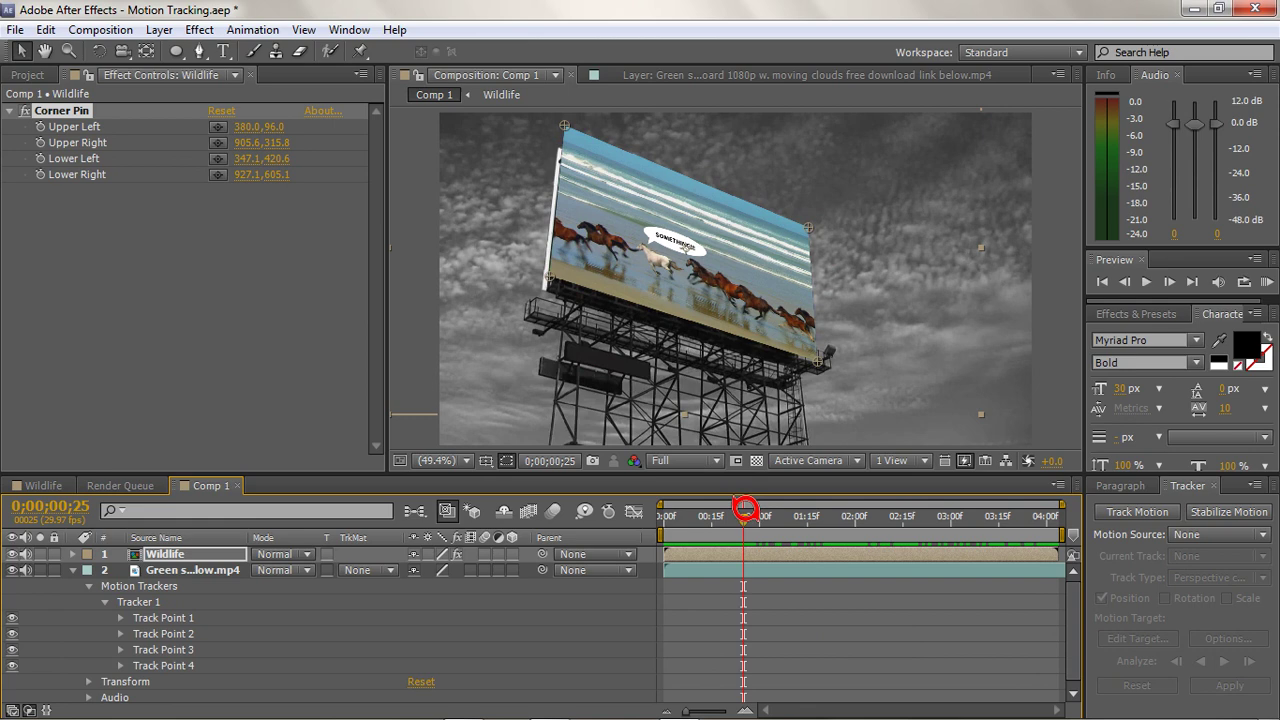
left_click_drag(747, 514, 954, 512)
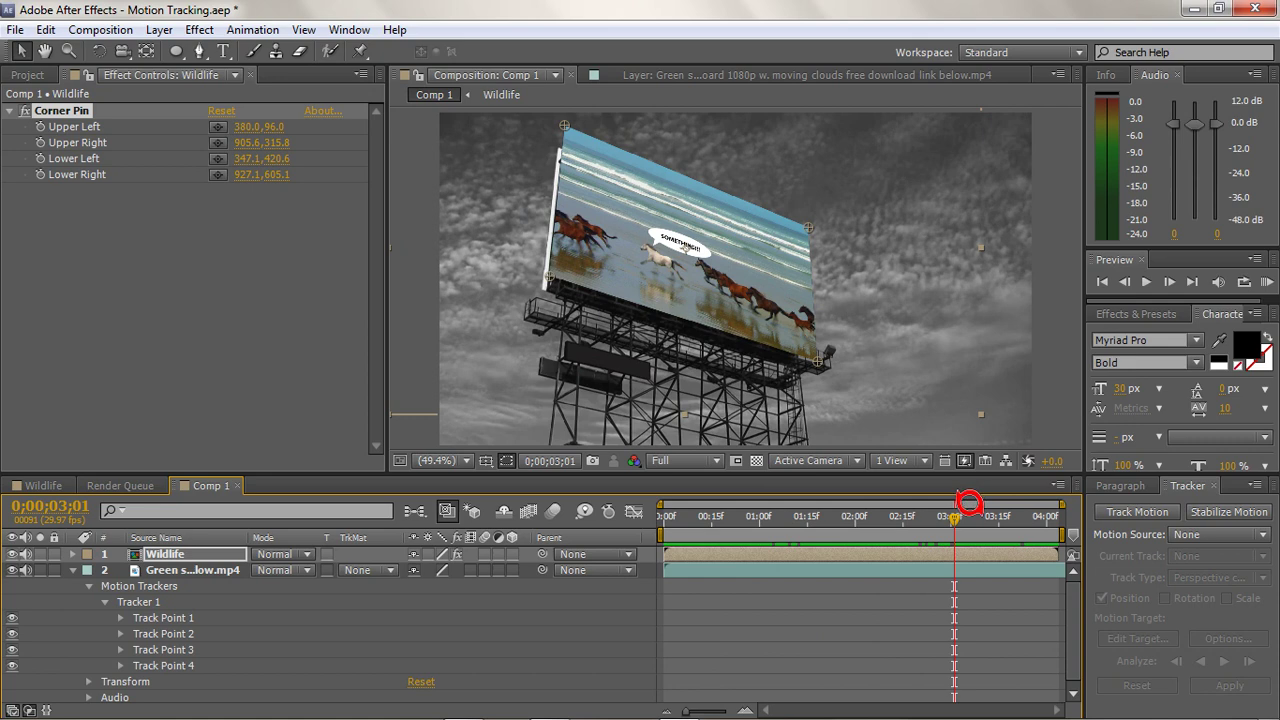
left_click_drag(969, 503, 671, 494)
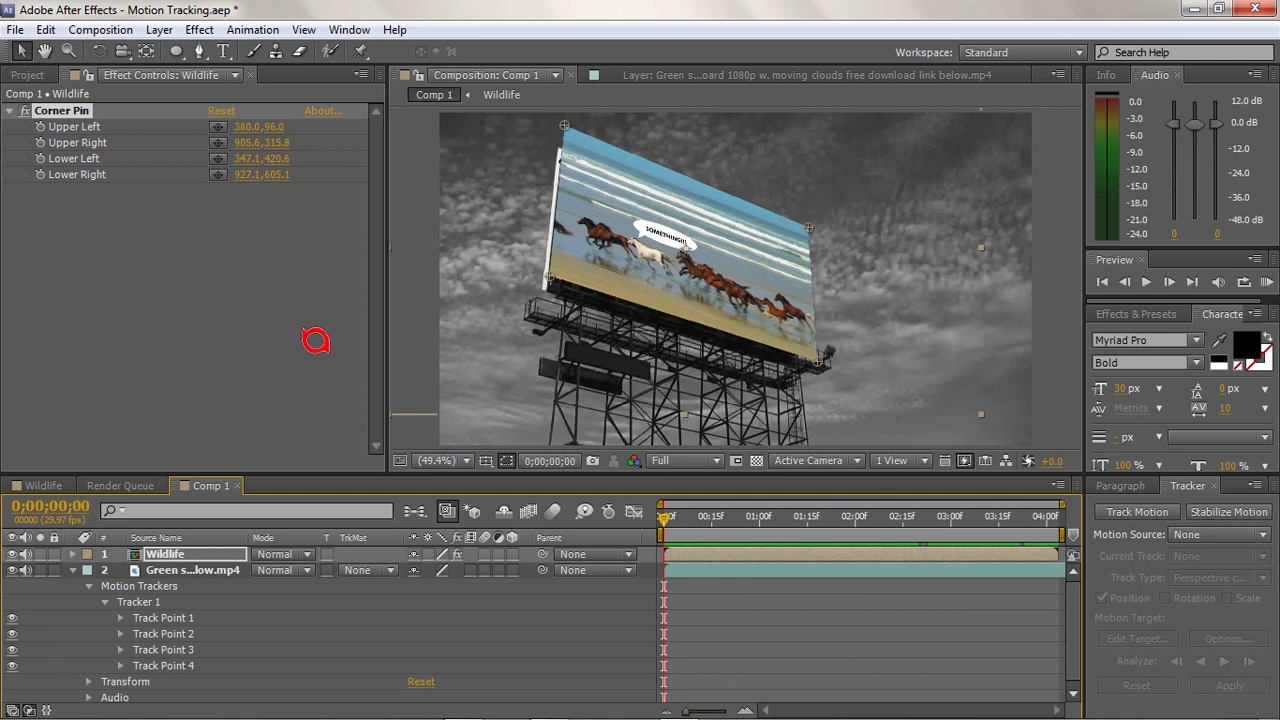
Collapse the green-screen layer and add Hue/Saturation to Wildlife with Master Saturation -100
left_click(73, 570)
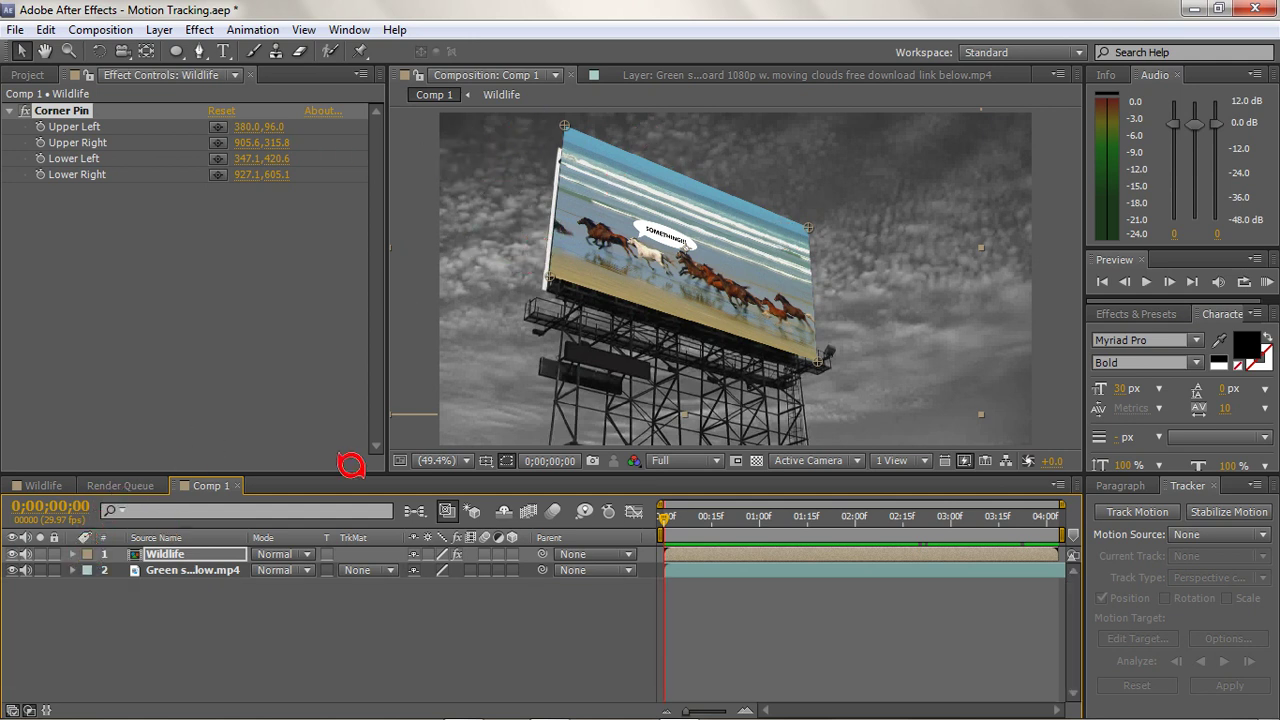
left_click(1136, 314)
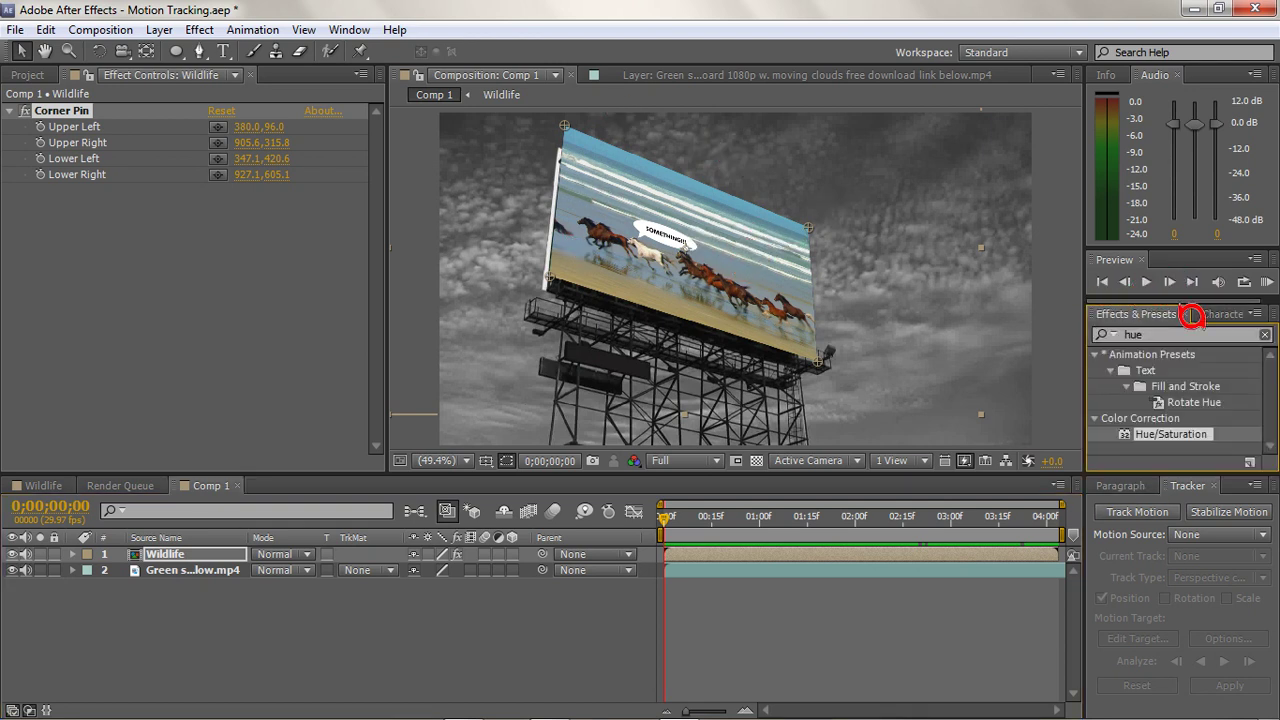
left_click(1163, 334)
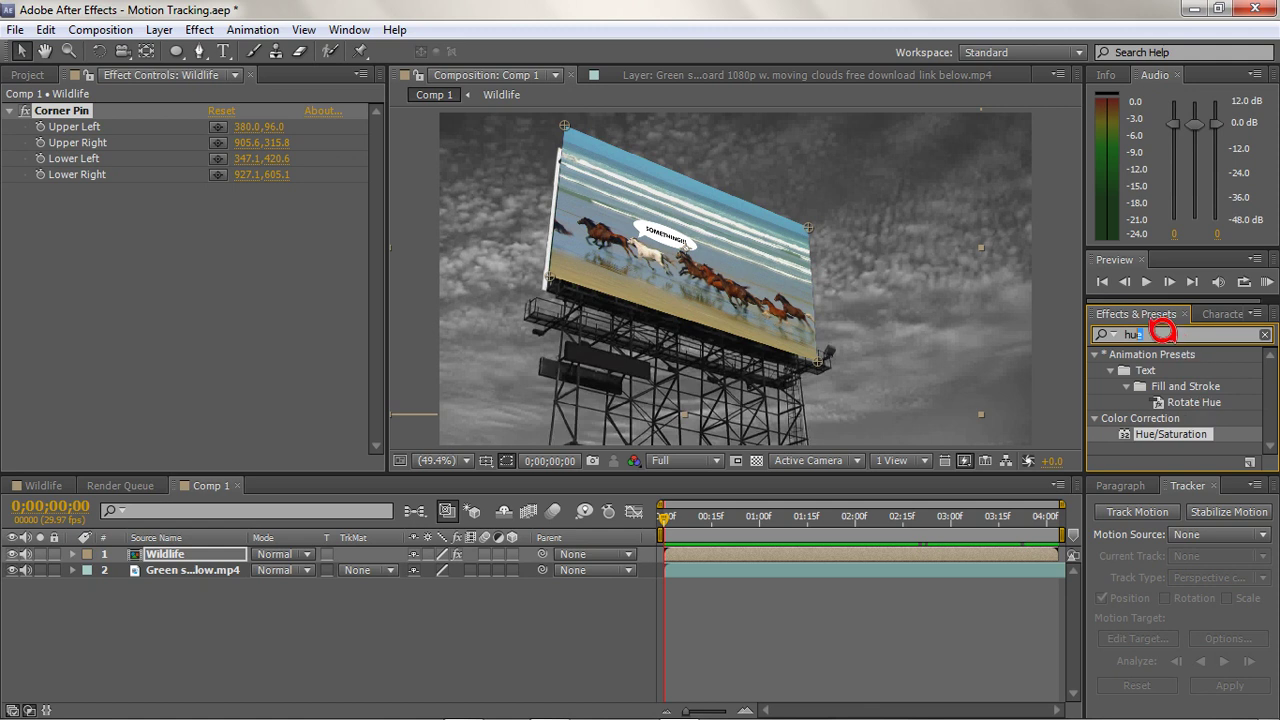
left_click_drag(1182, 430, 226, 553)
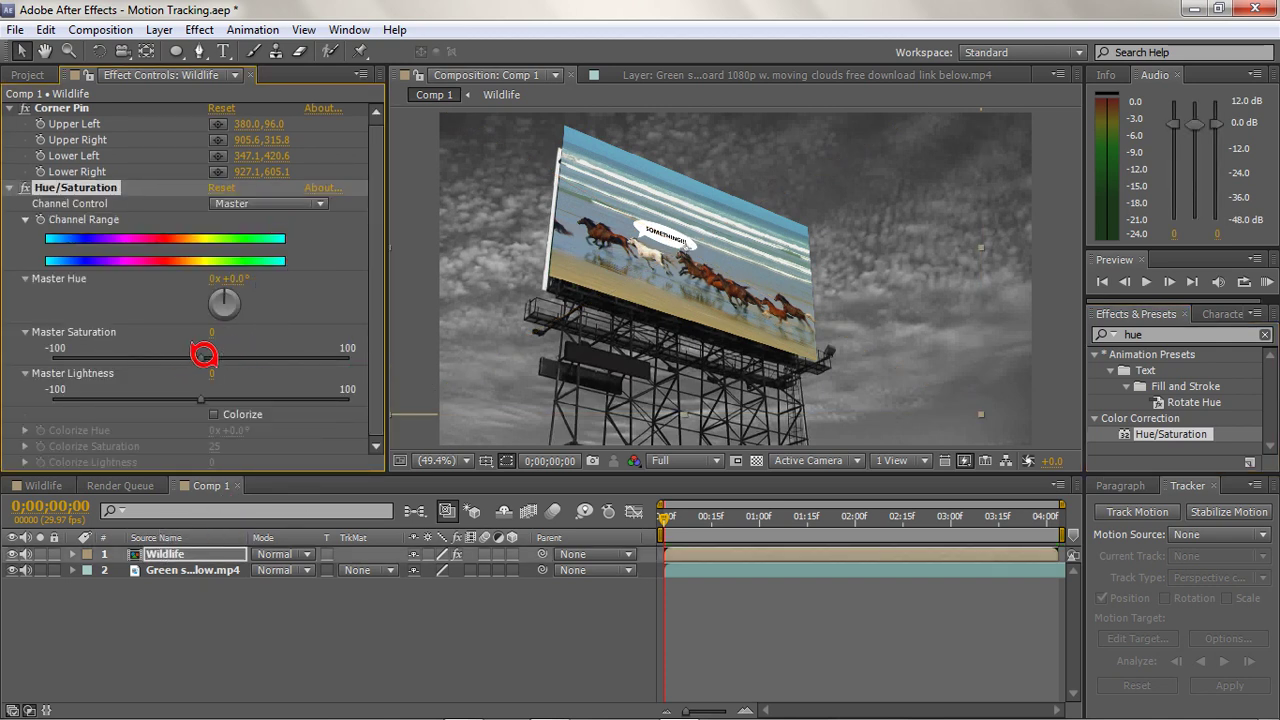
left_click_drag(216, 344, 17, 340)
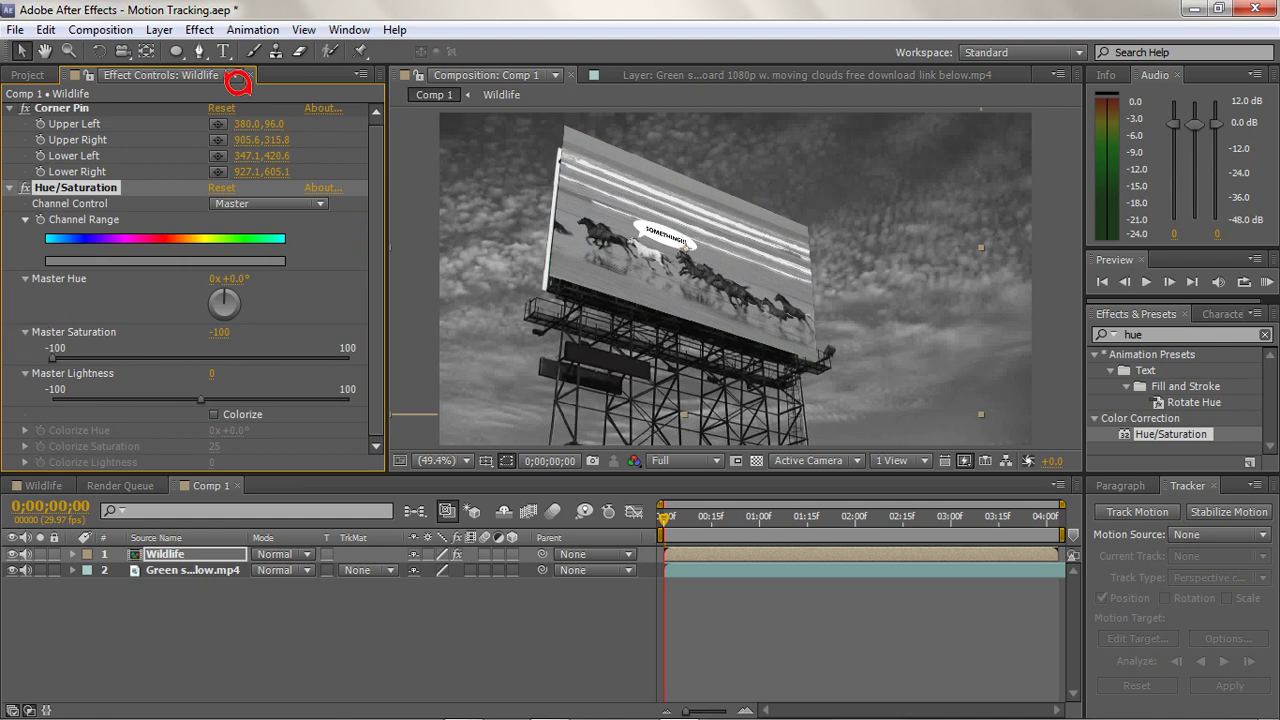
Apply the Glow effect to Wildlife and collapse the Corner Pin and Hue/Saturation settings
left_click(1136, 316)
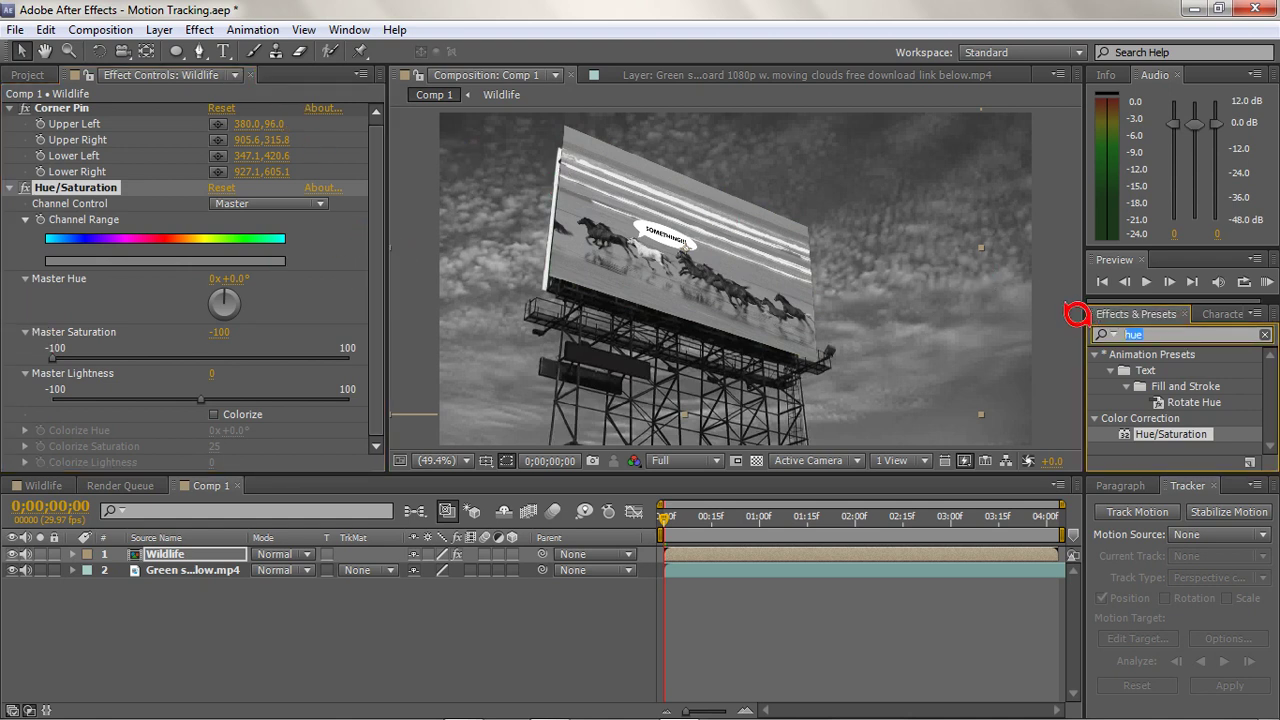
type("glo")
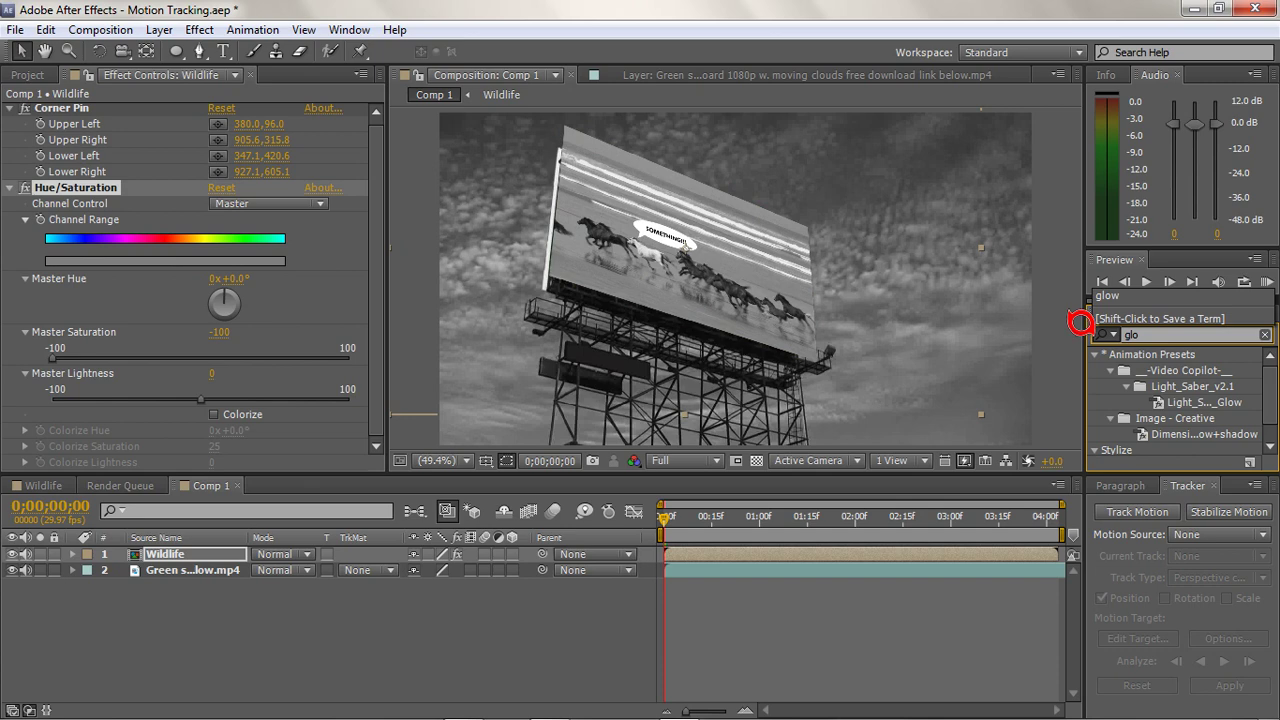
type("w")
scroll(1230, 412, "down", 1)
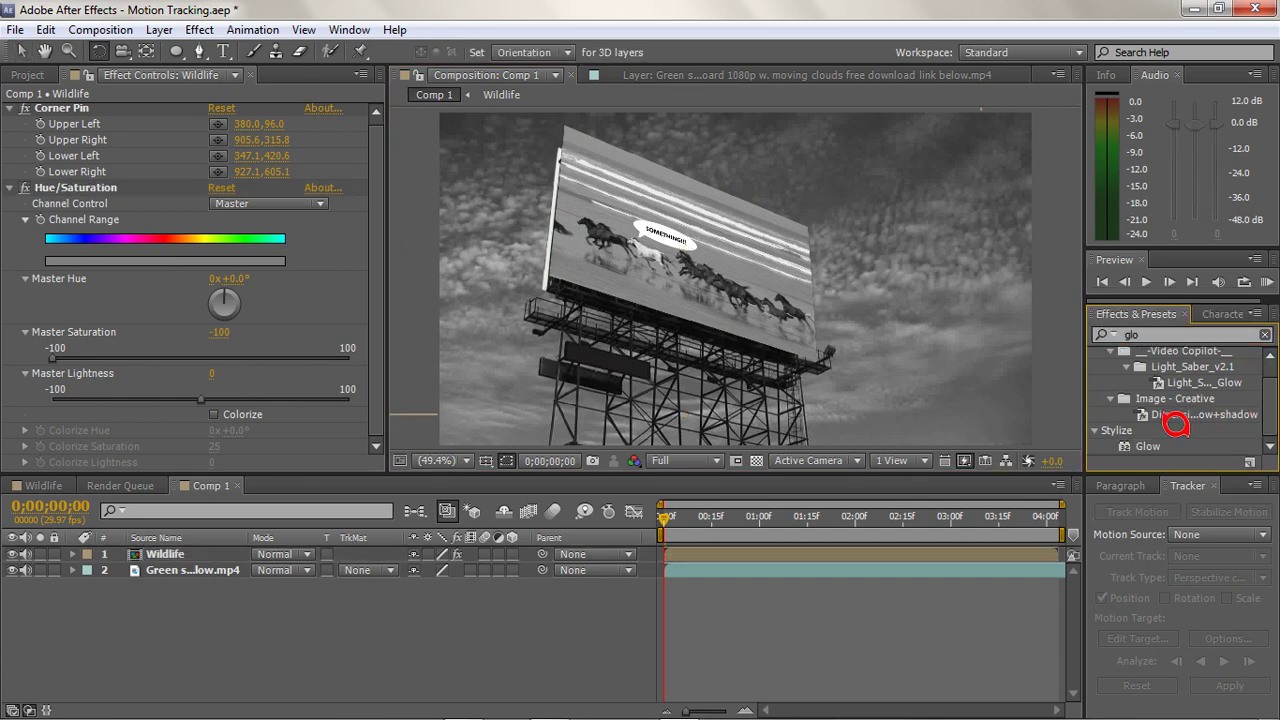
left_click_drag(1150, 446, 738, 244)
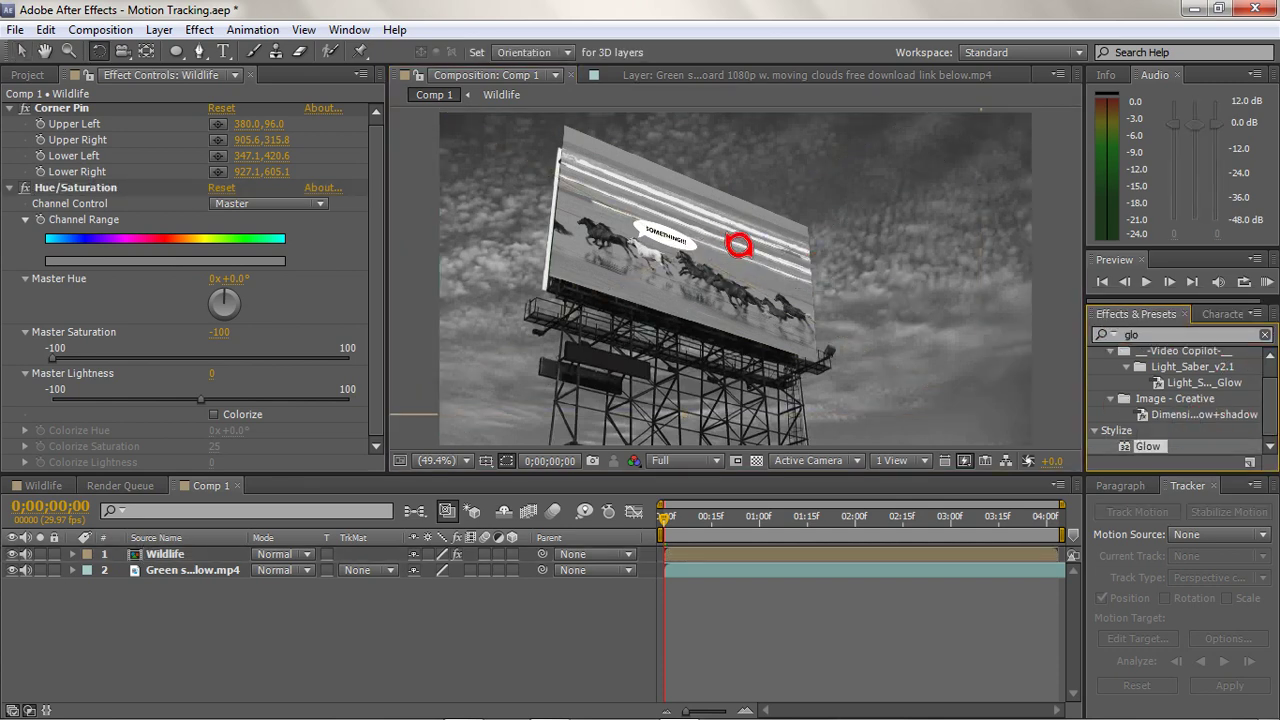
key("v")
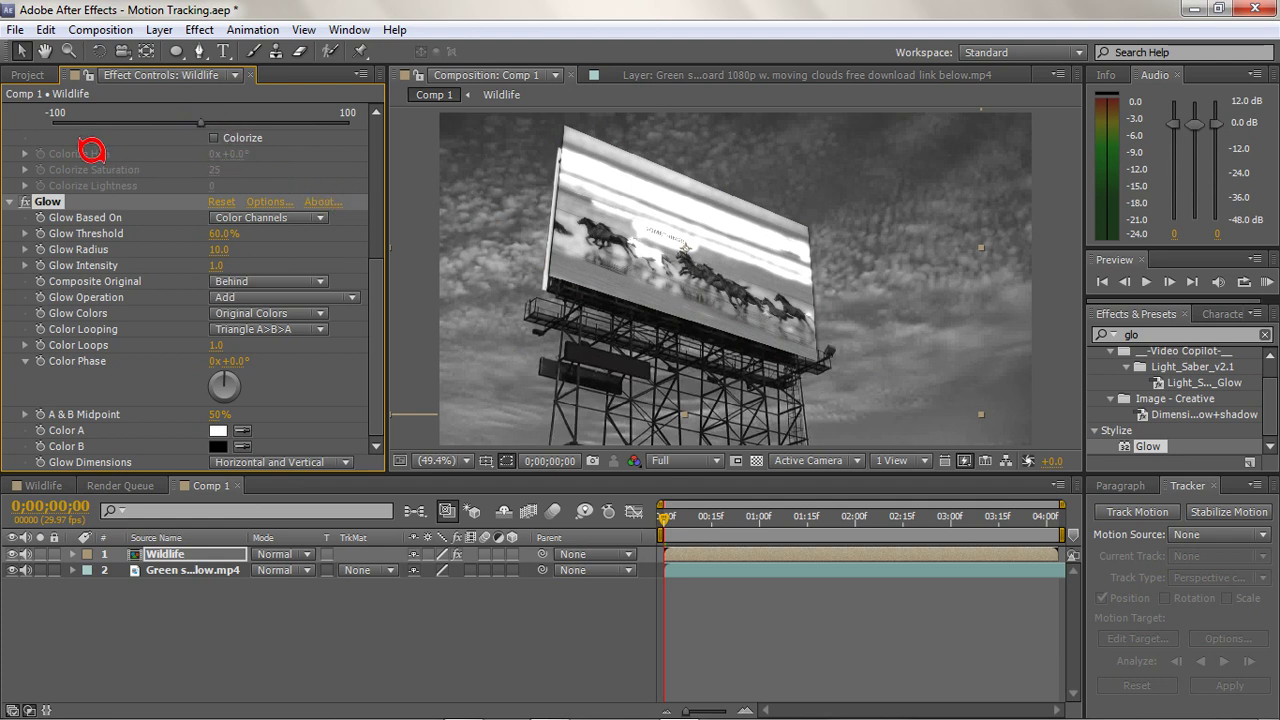
left_click_drag(377, 271, 364, 80)
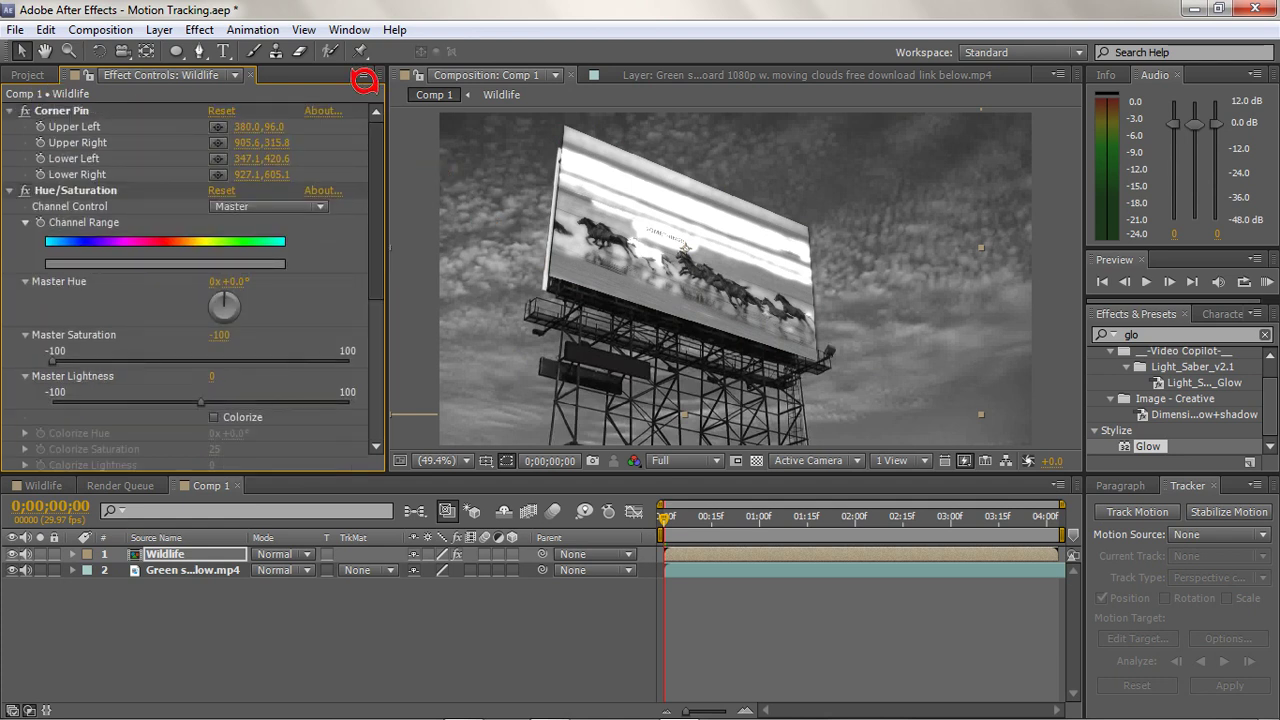
left_click(11, 110)
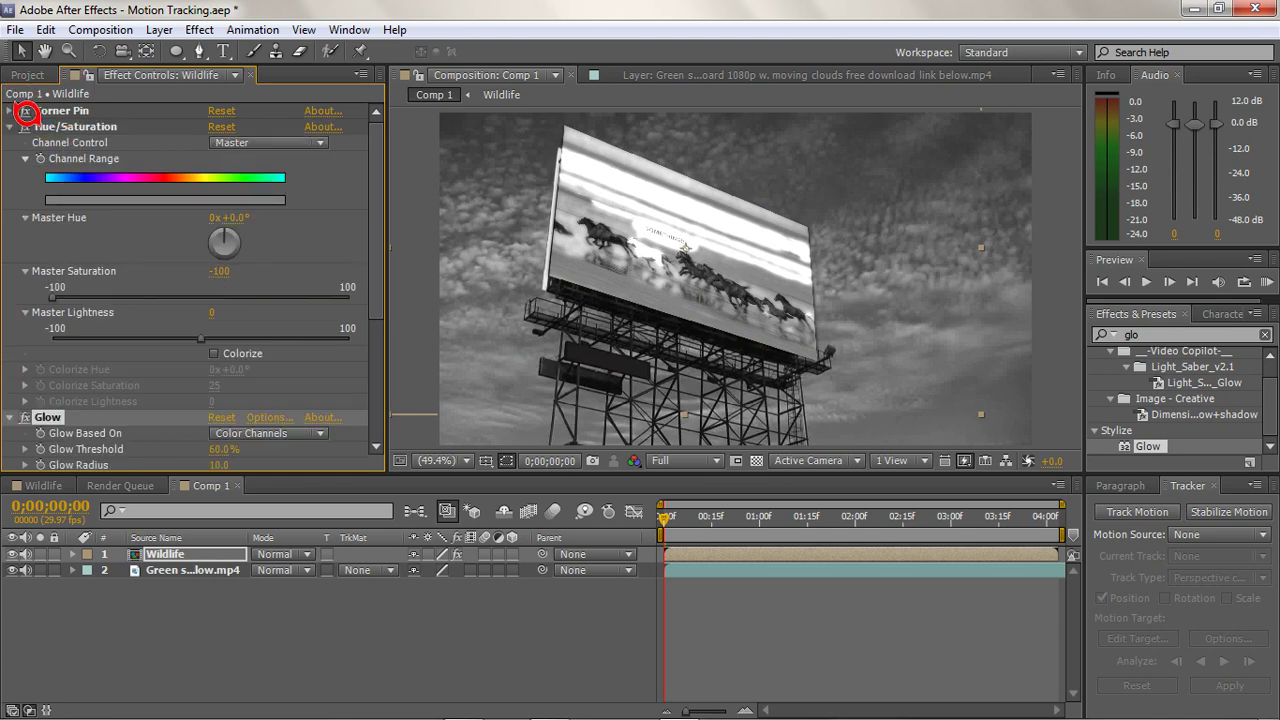
left_click(12, 126)
Set Glow Based On to Alpha Channel, Radius 58, Intensity 0.3, Glow Dimensions Horizontal
left_click(318, 157)
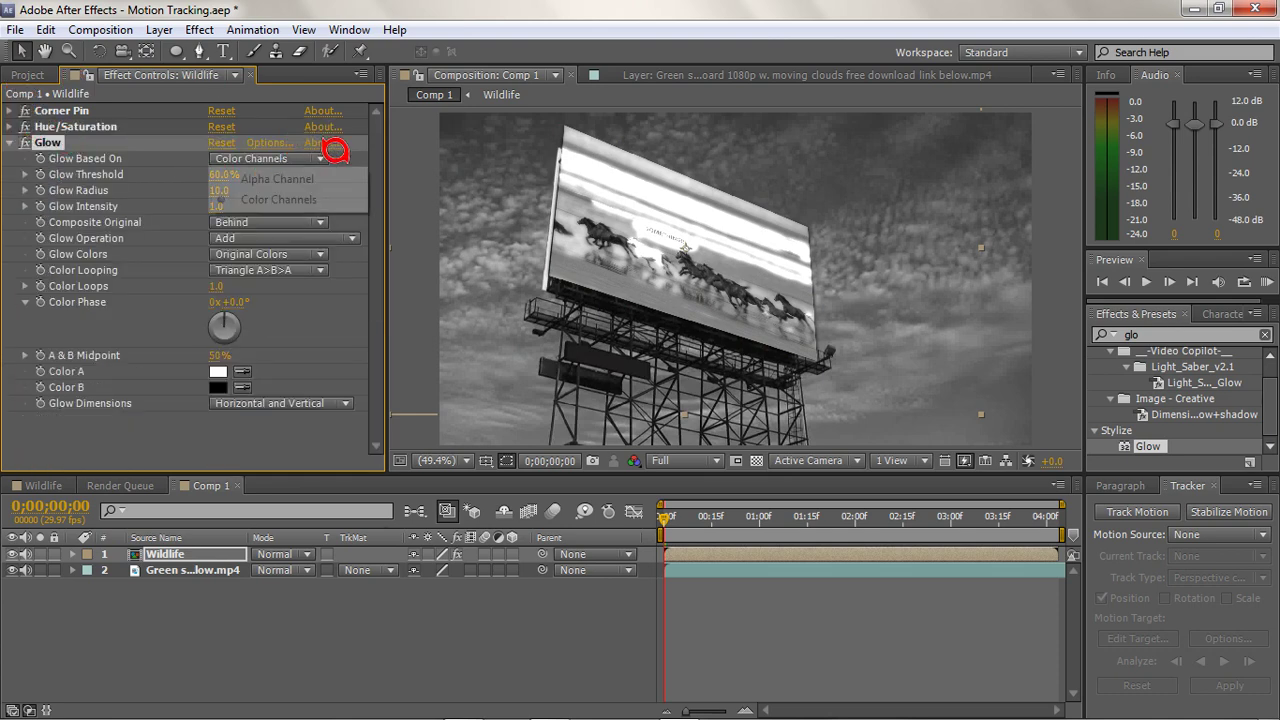
left_click(316, 168)
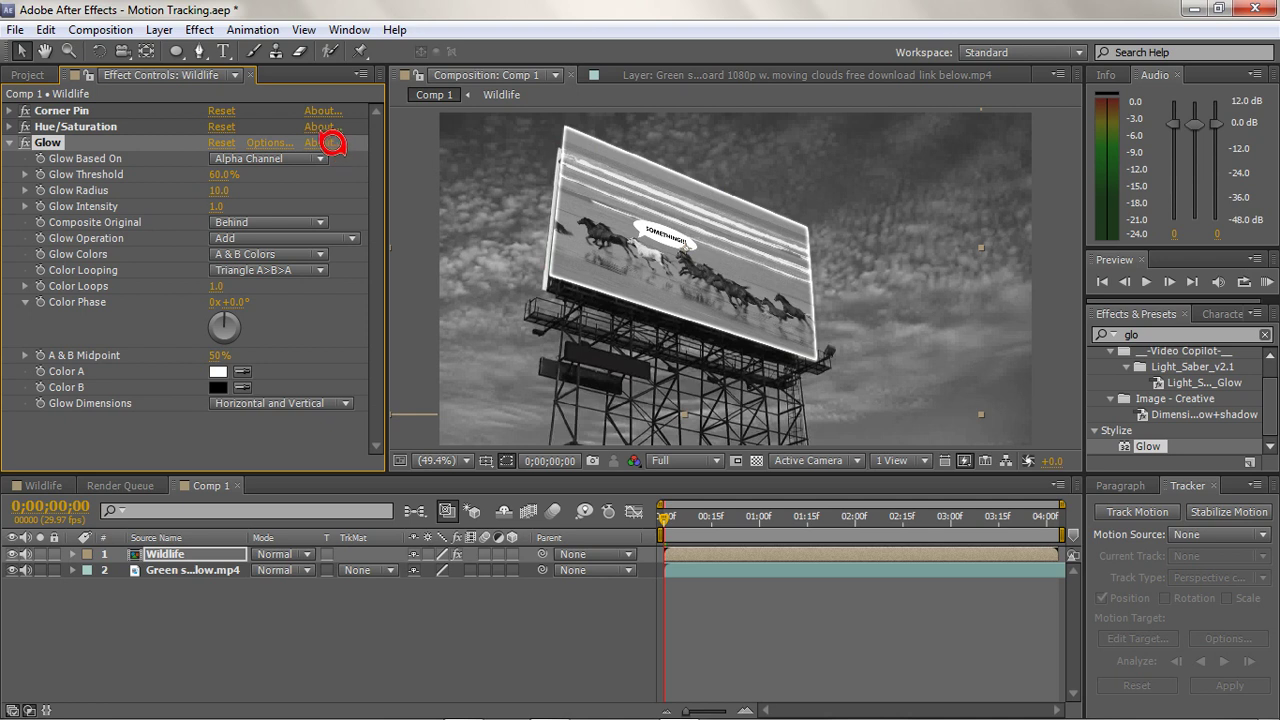
left_click(325, 155)
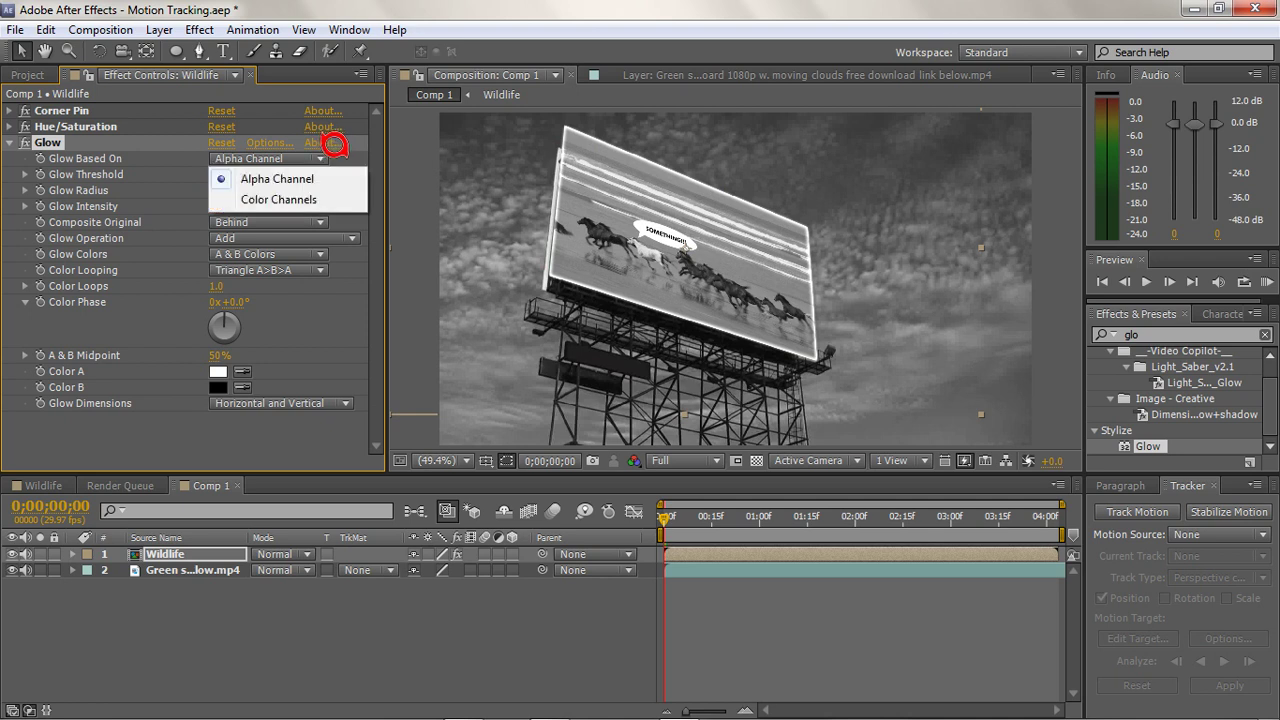
left_click(344, 338)
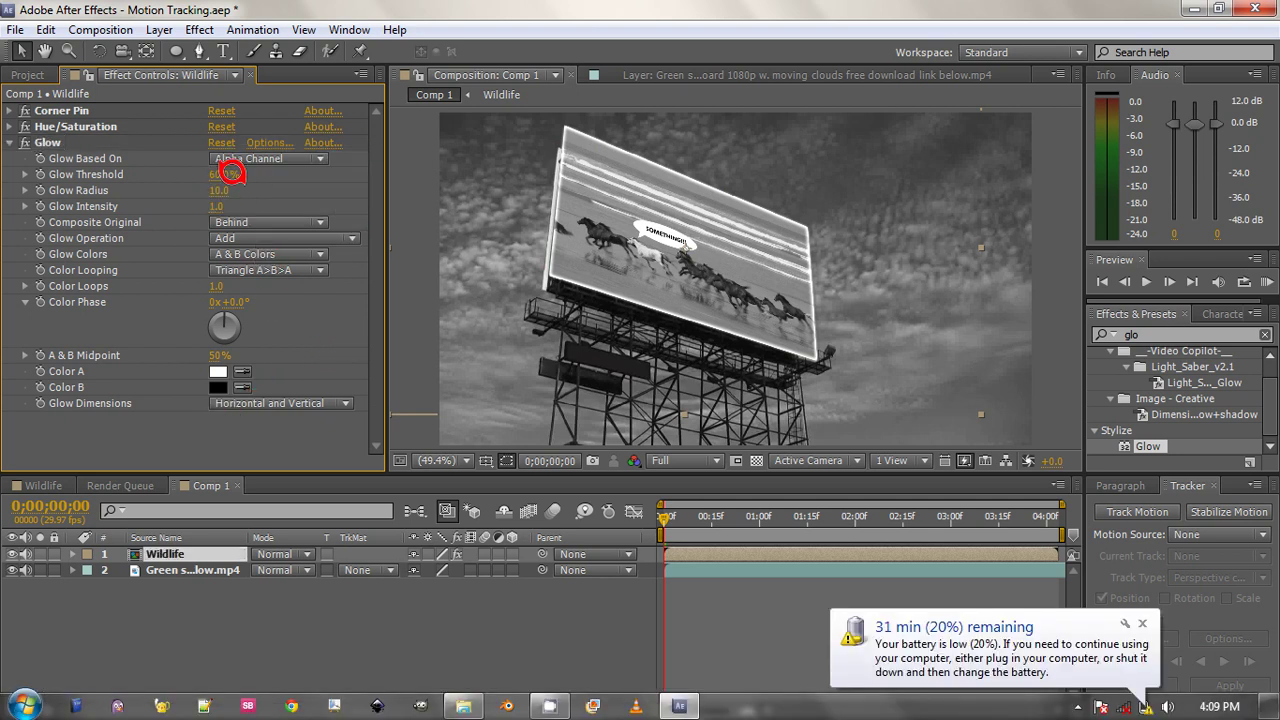
left_click_drag(230, 176, 255, 206)
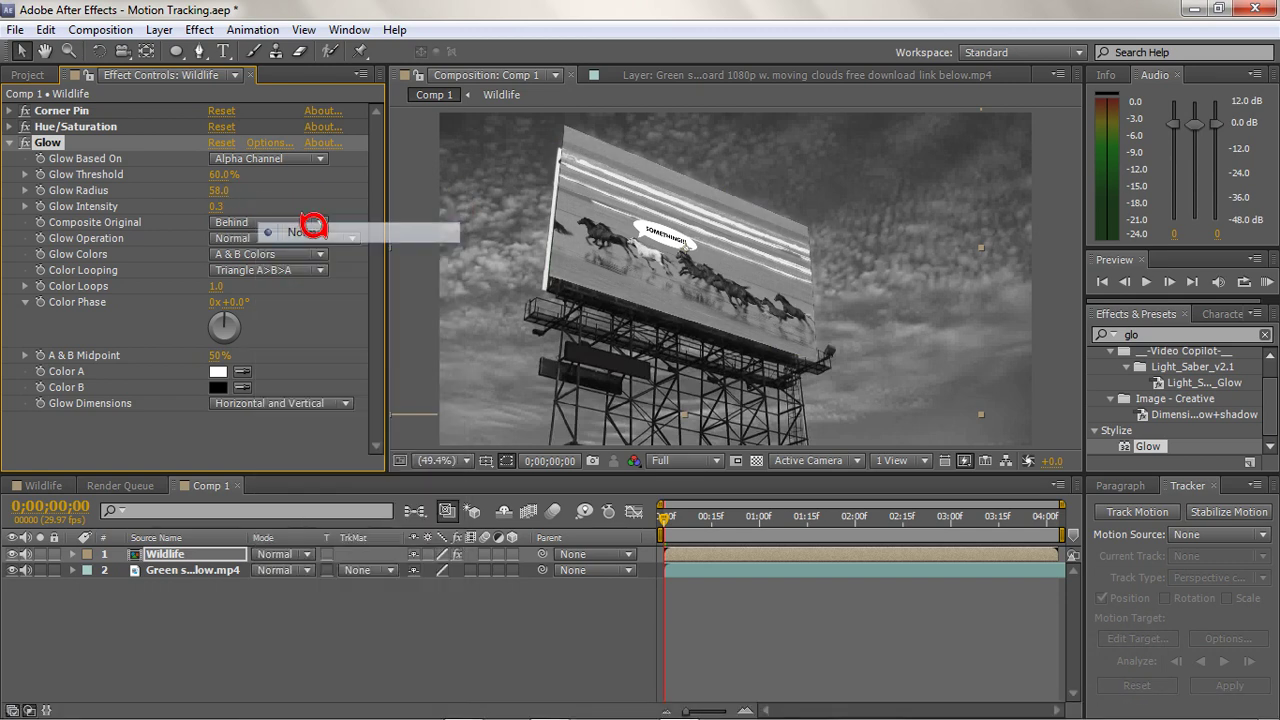
left_click(316, 237)
left_click(320, 235)
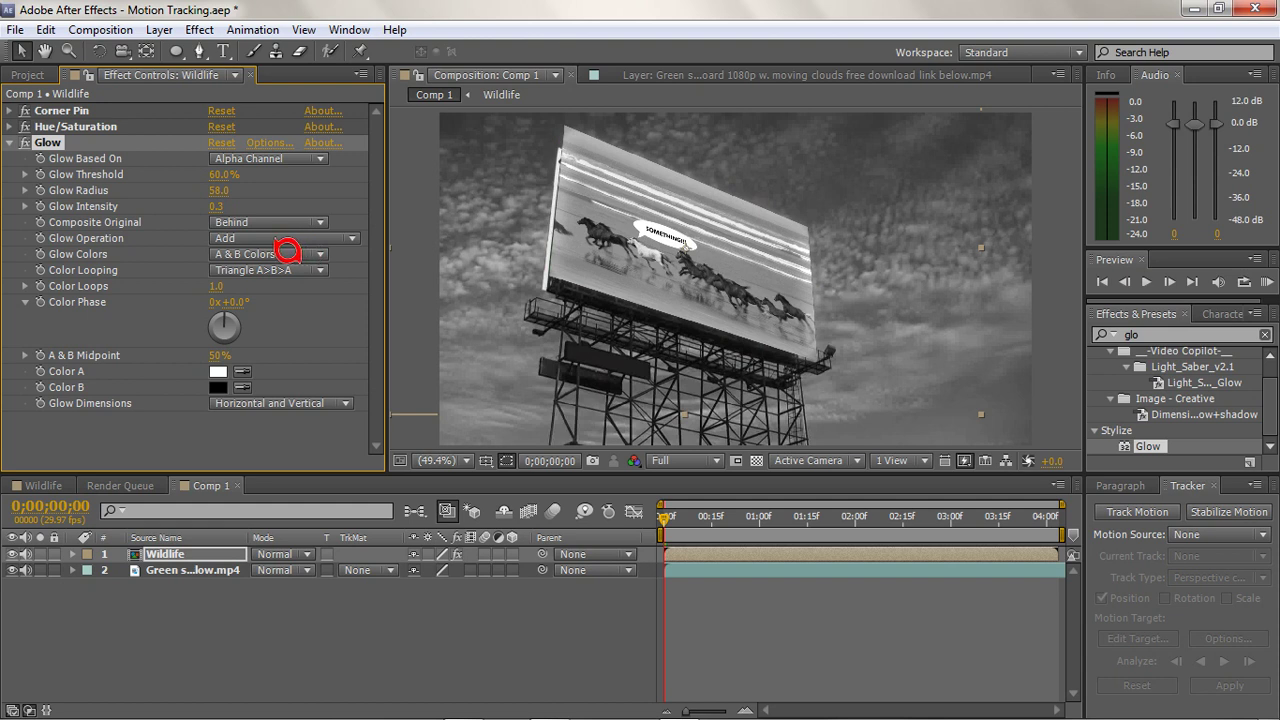
left_click(234, 330)
left_click(268, 399)
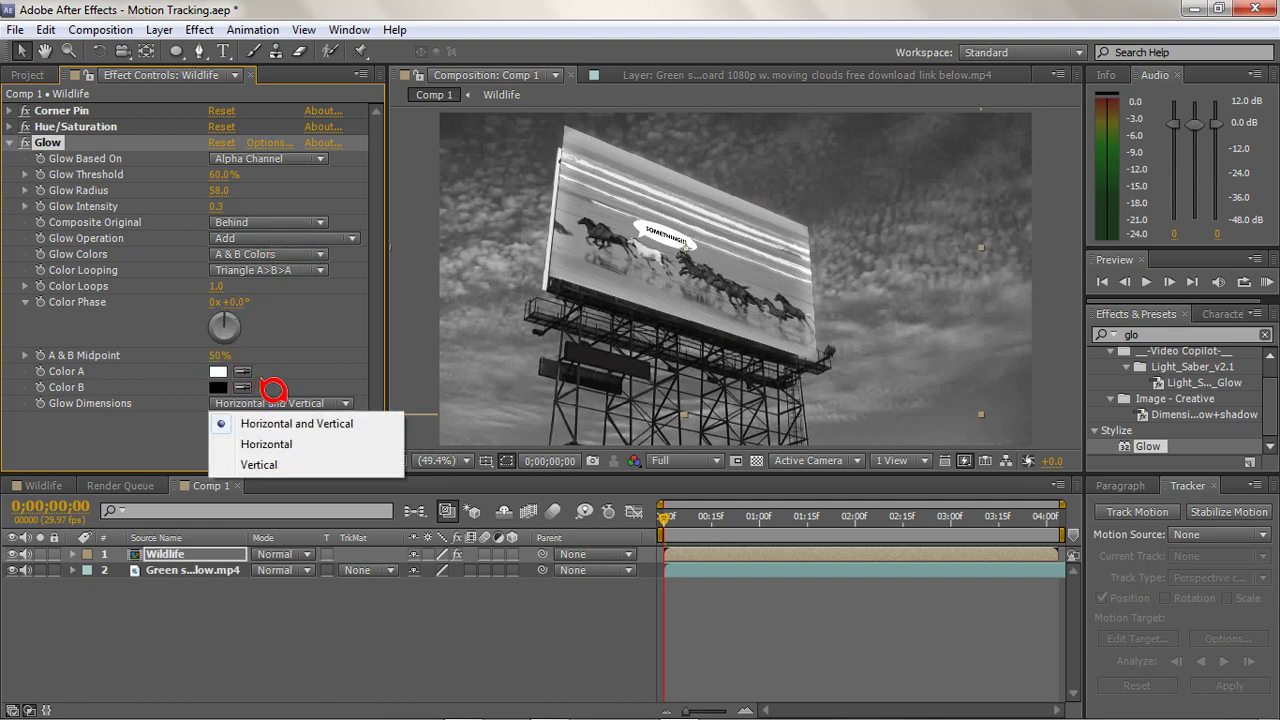
left_click(266, 443)
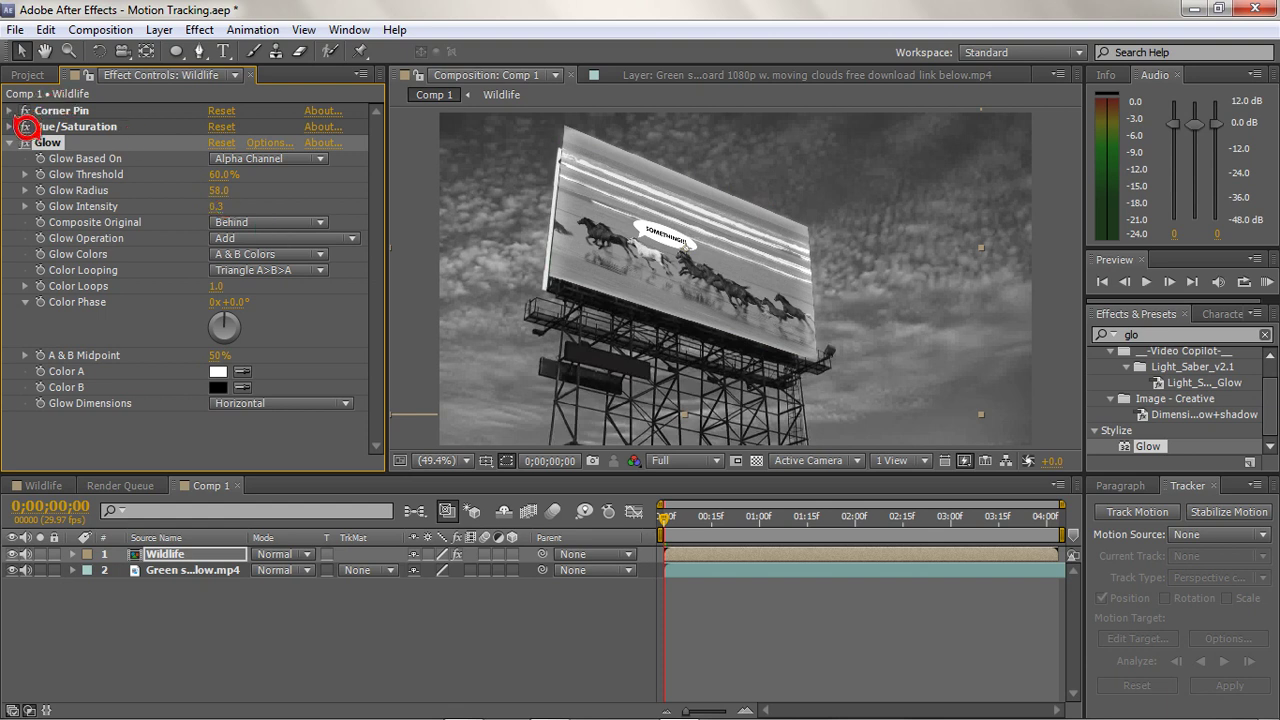
left_click(26, 127)
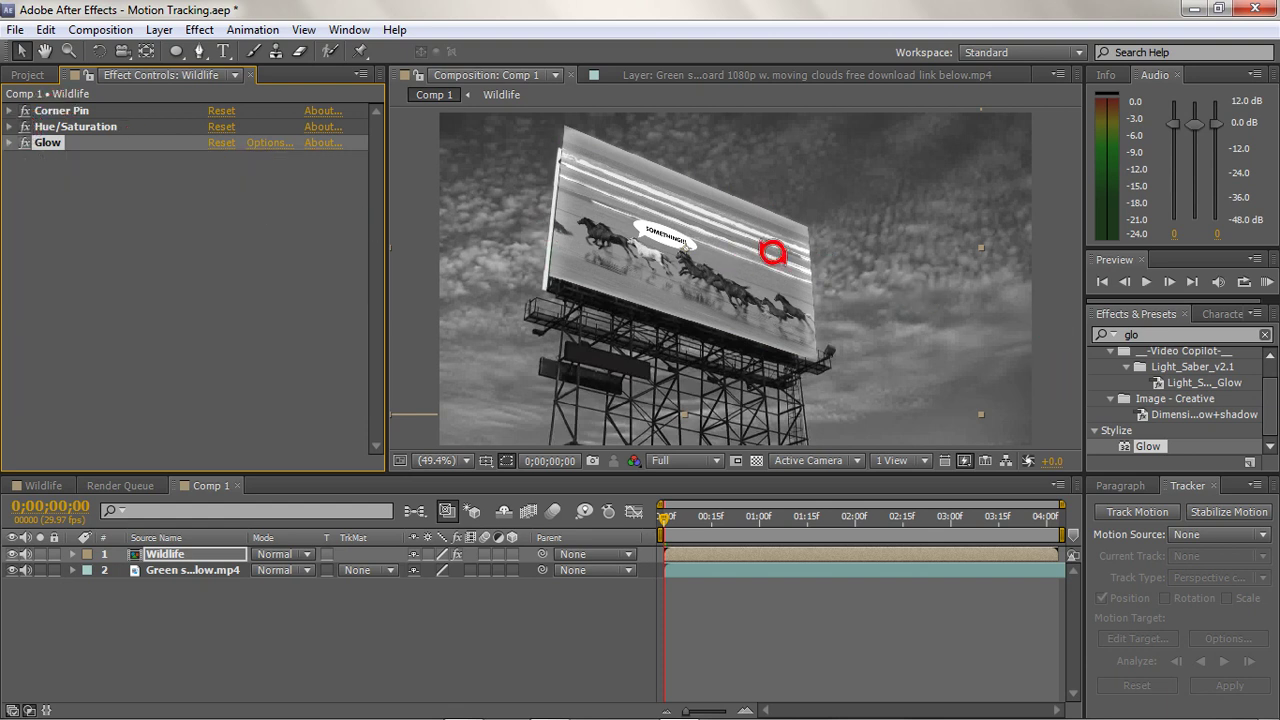
Drag Glow above Corner Pin to the top of the effect stack and deselect it
left_click_drag(88, 142, 110, 95)
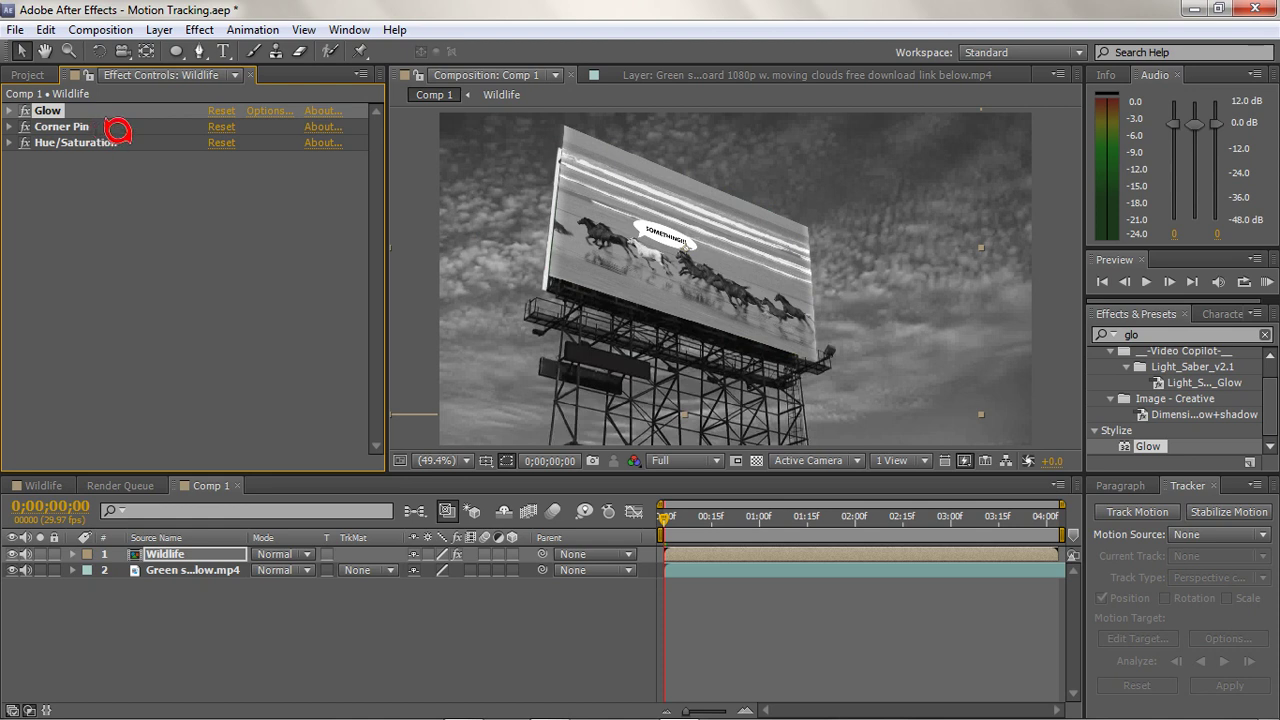
left_click(240, 298)
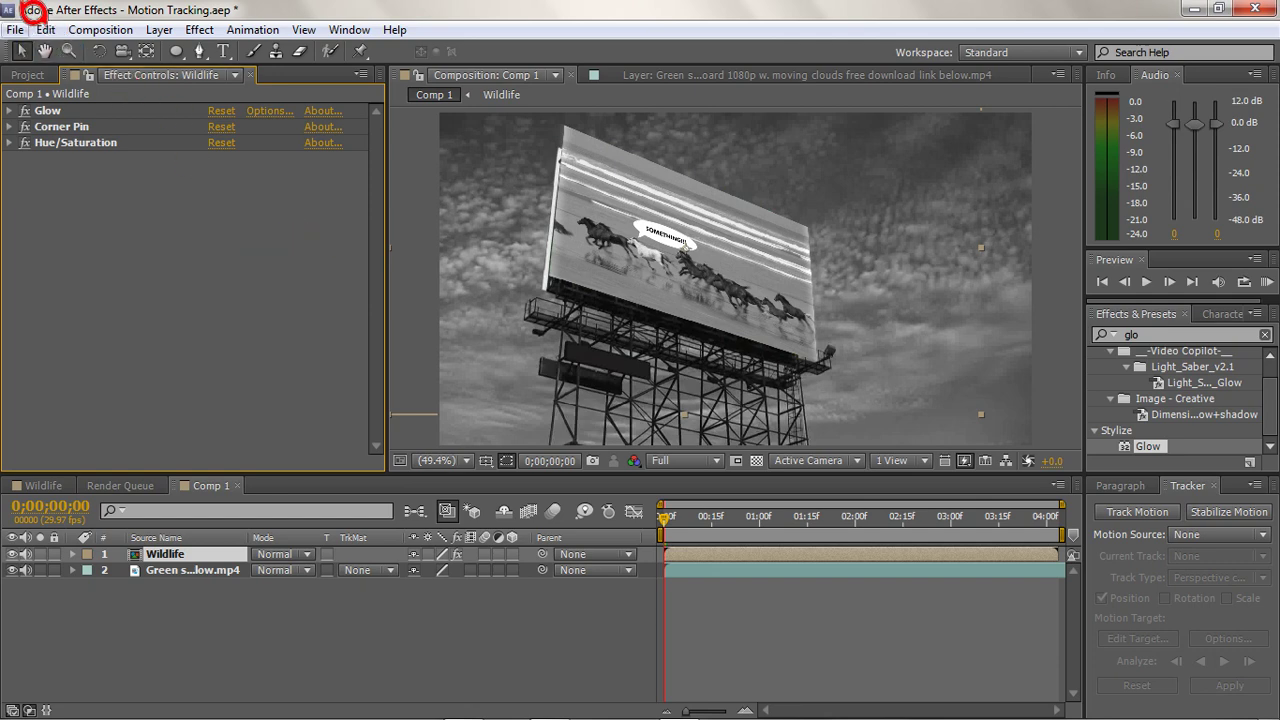
Save the project under the new name 'Corner Tracking 1.aep'
left_click(16, 29)
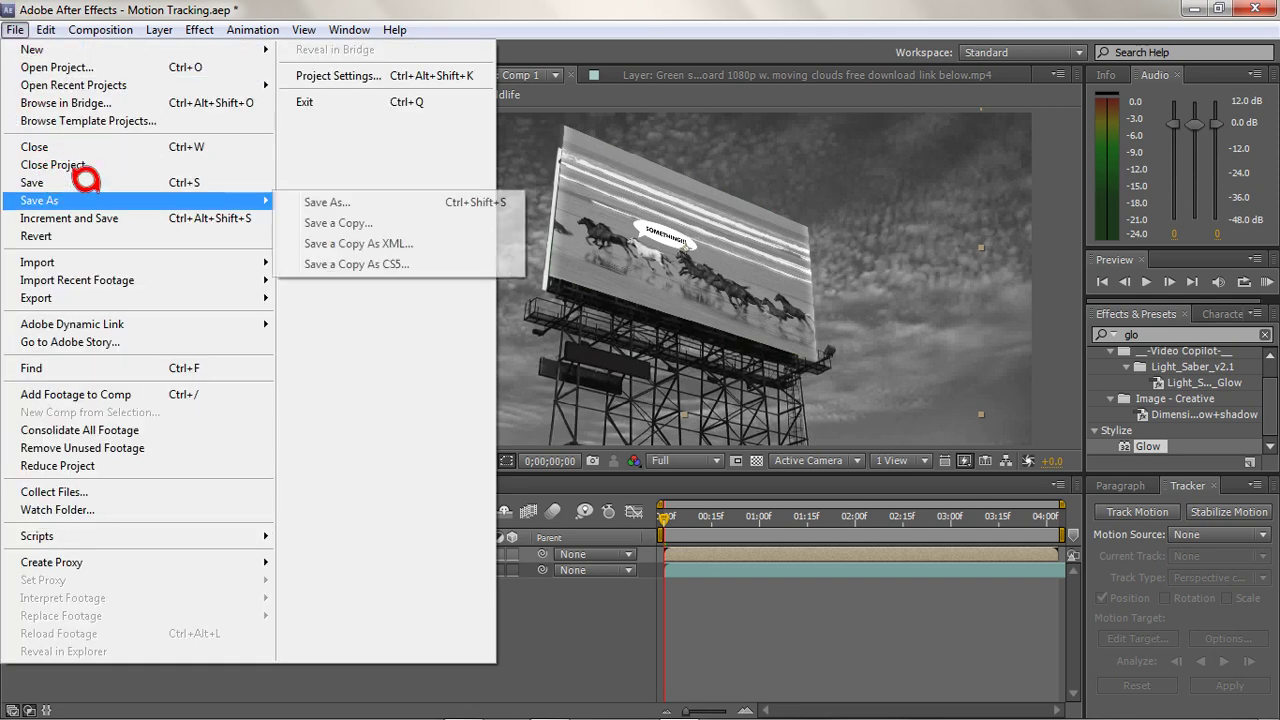
left_click(362, 198)
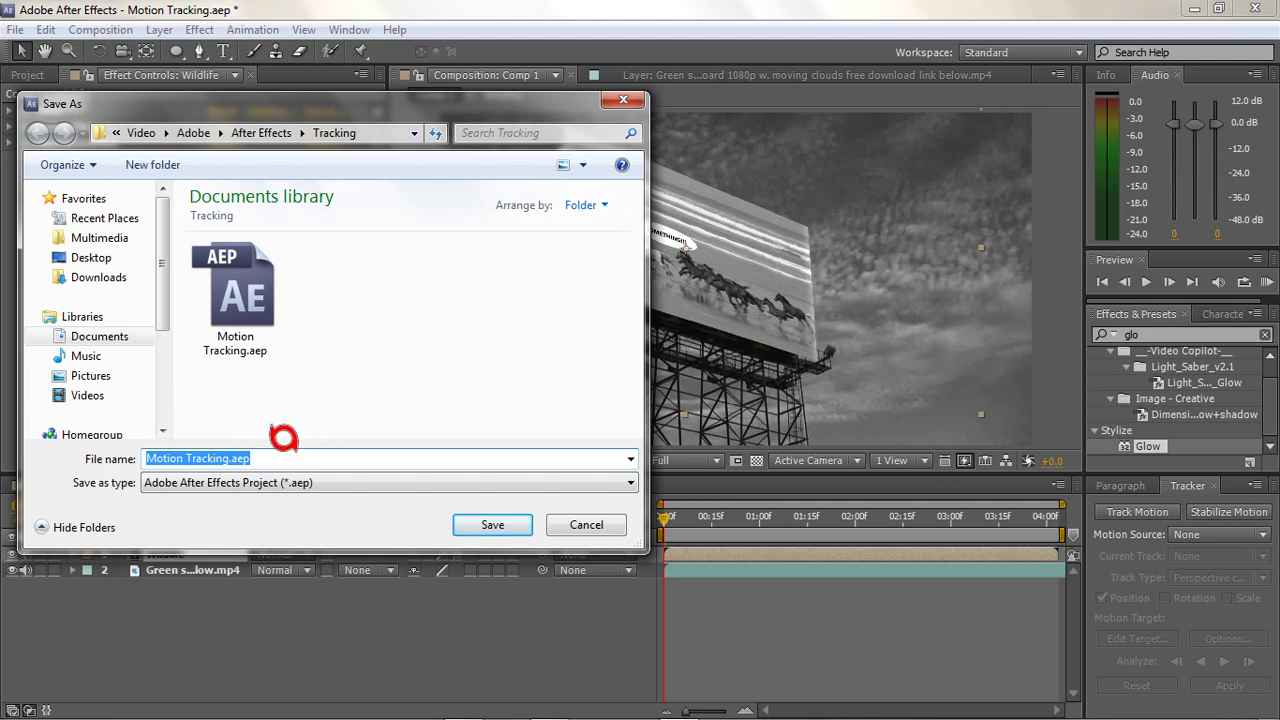
left_click(184, 456)
left_click_drag(186, 456, 125, 436)
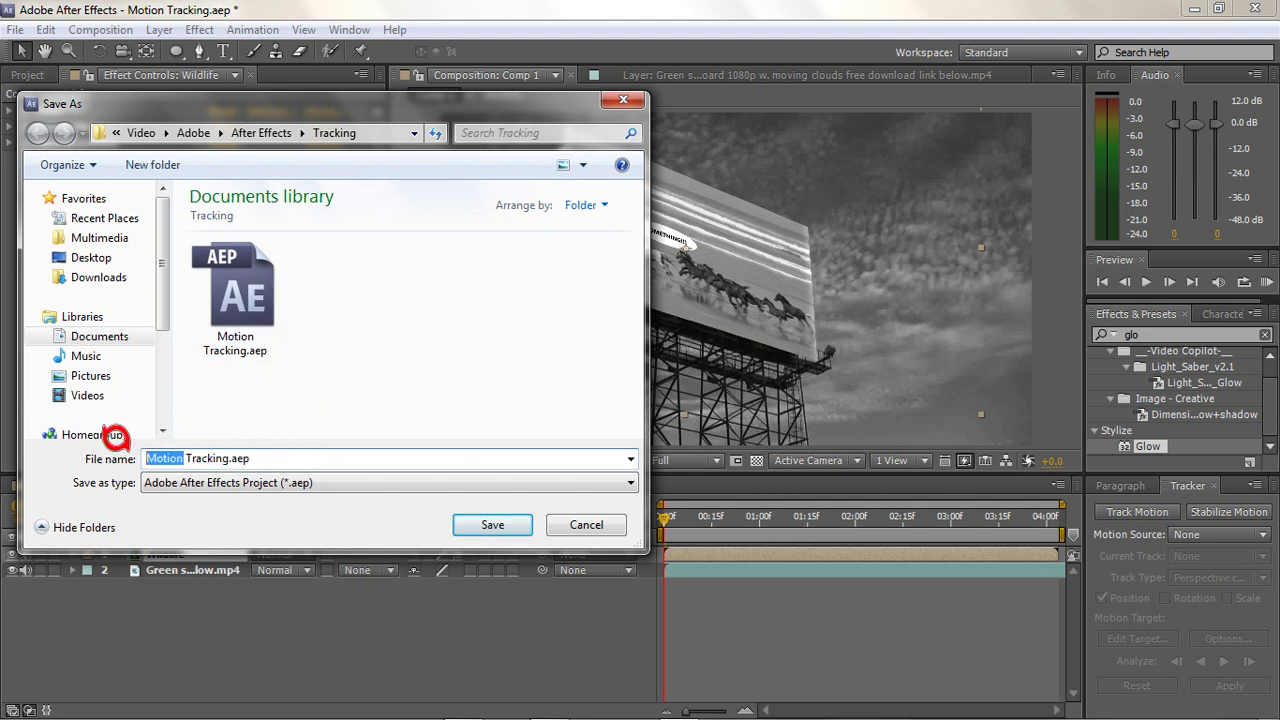
type("Co")
type("rner")
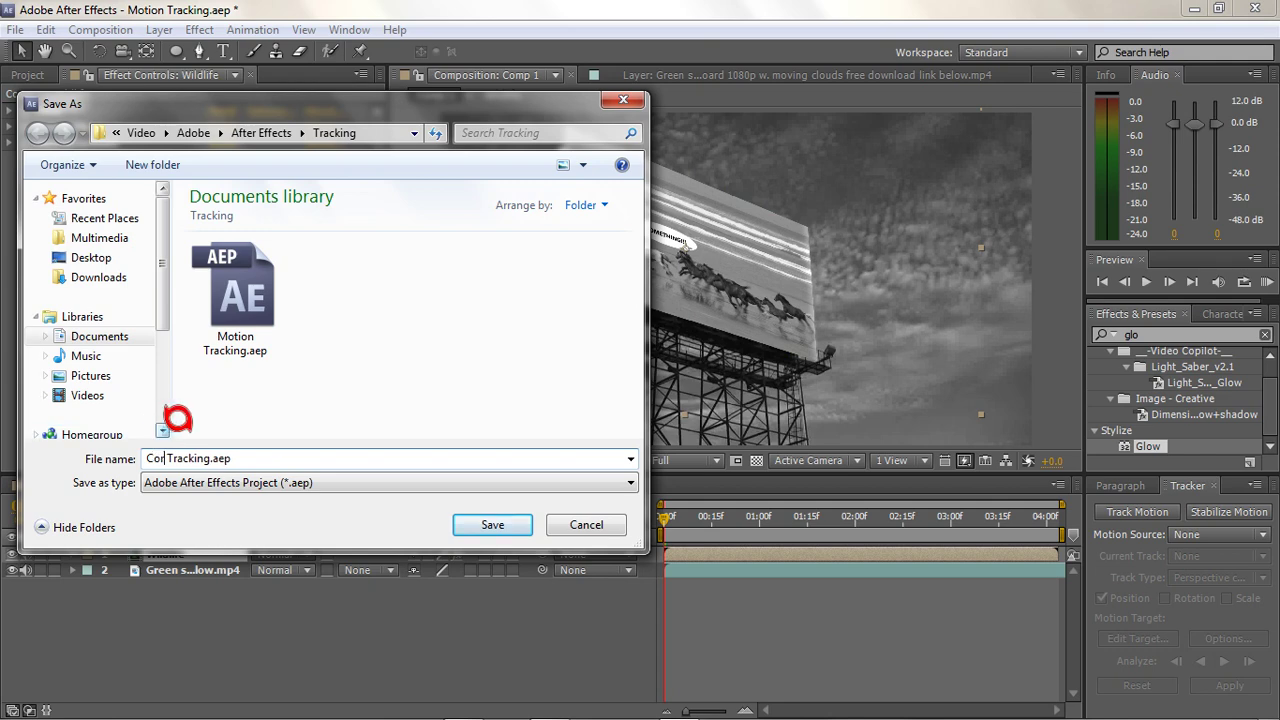
left_click(233, 456)
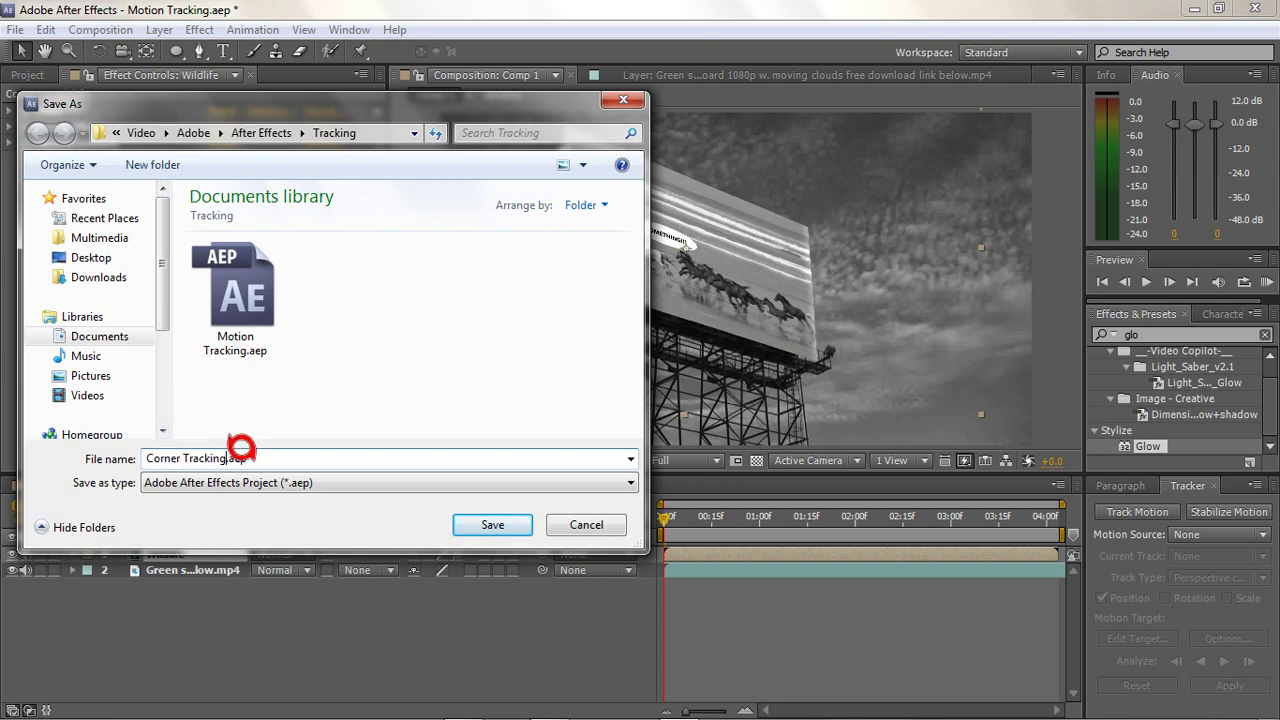
type("1")
left_click(484, 520)
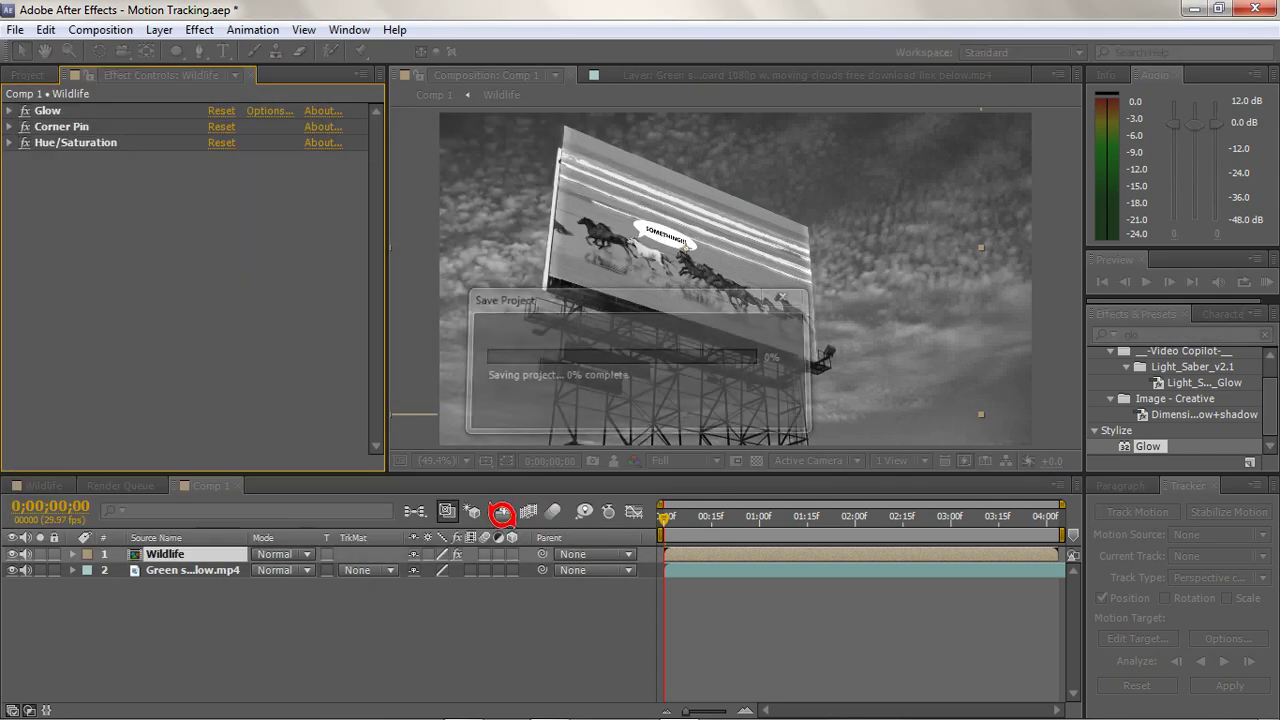